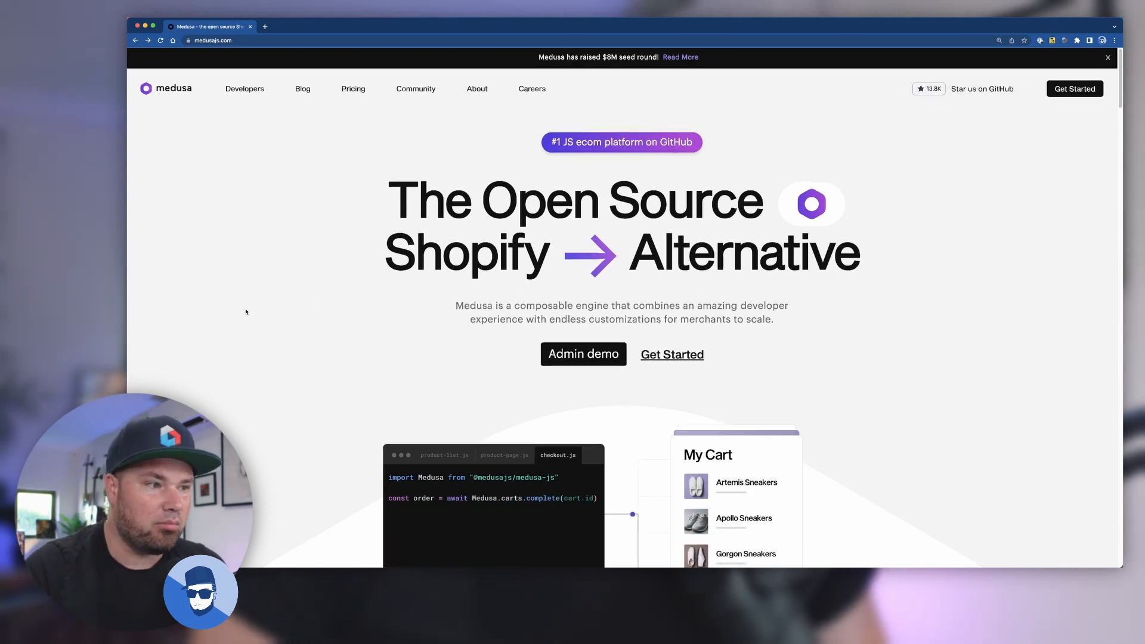
pyautogui.scroll(-3, 252, 318)
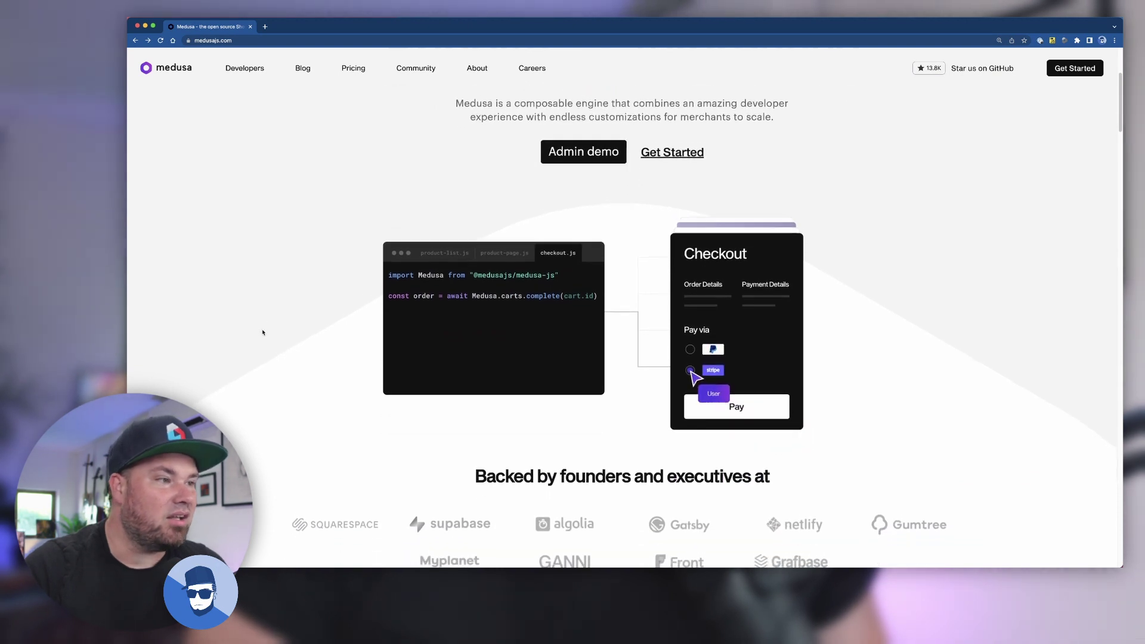
pyautogui.scroll(-1, 348, 321)
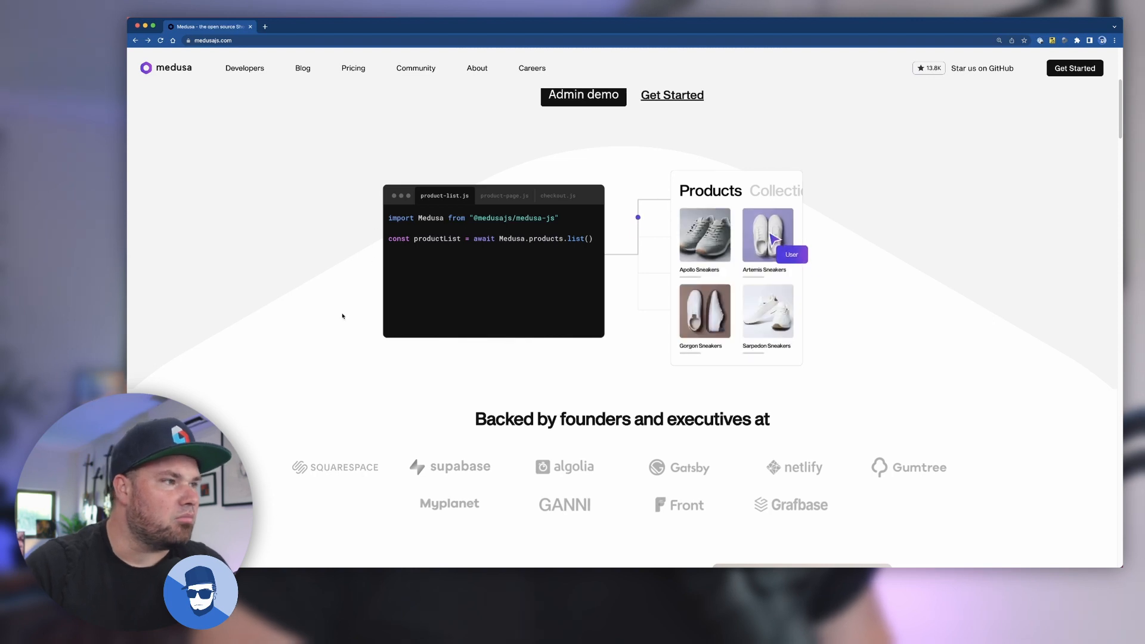
pyautogui.scroll(-3, 355, 313)
pyautogui.scroll(-1, 345, 325)
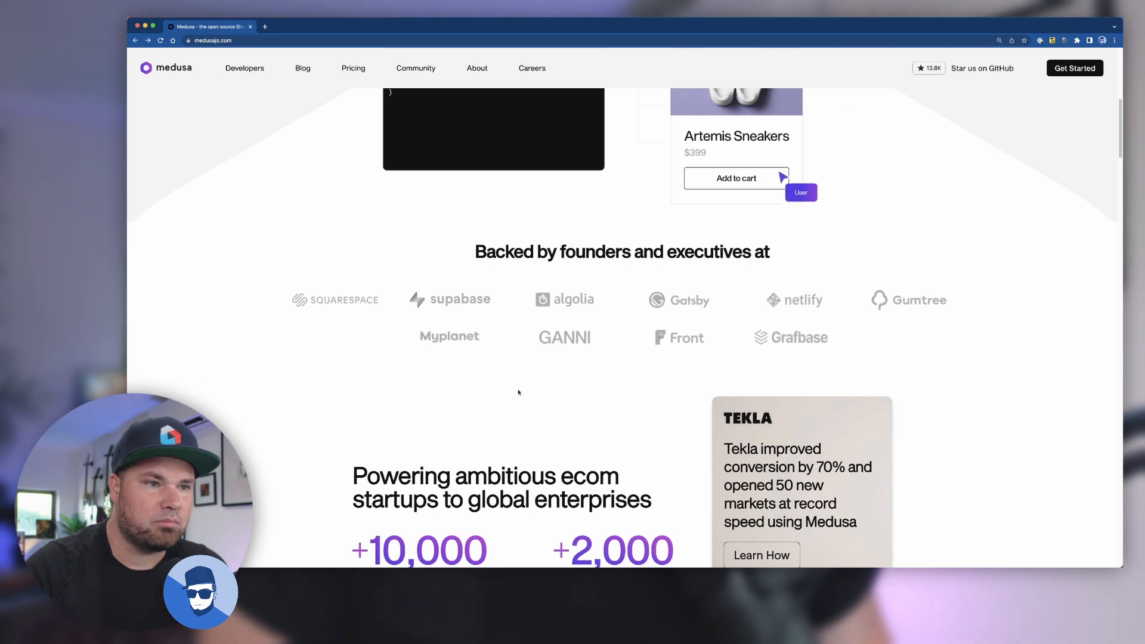
pyautogui.scroll(-2, 179, 376)
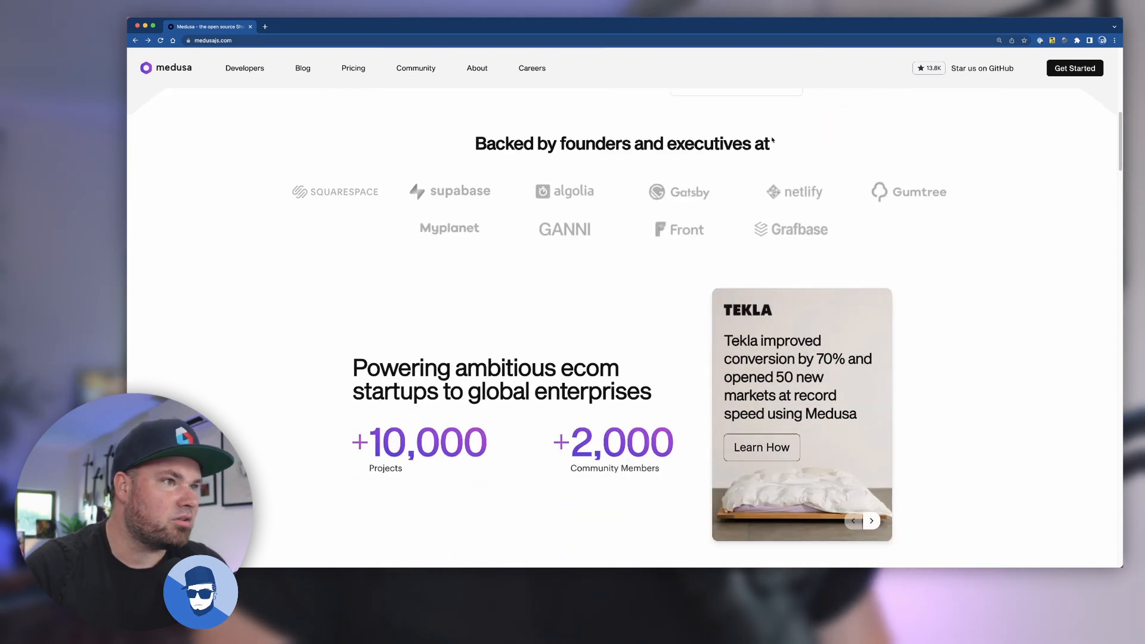
pyautogui.scroll(-2, 296, 337)
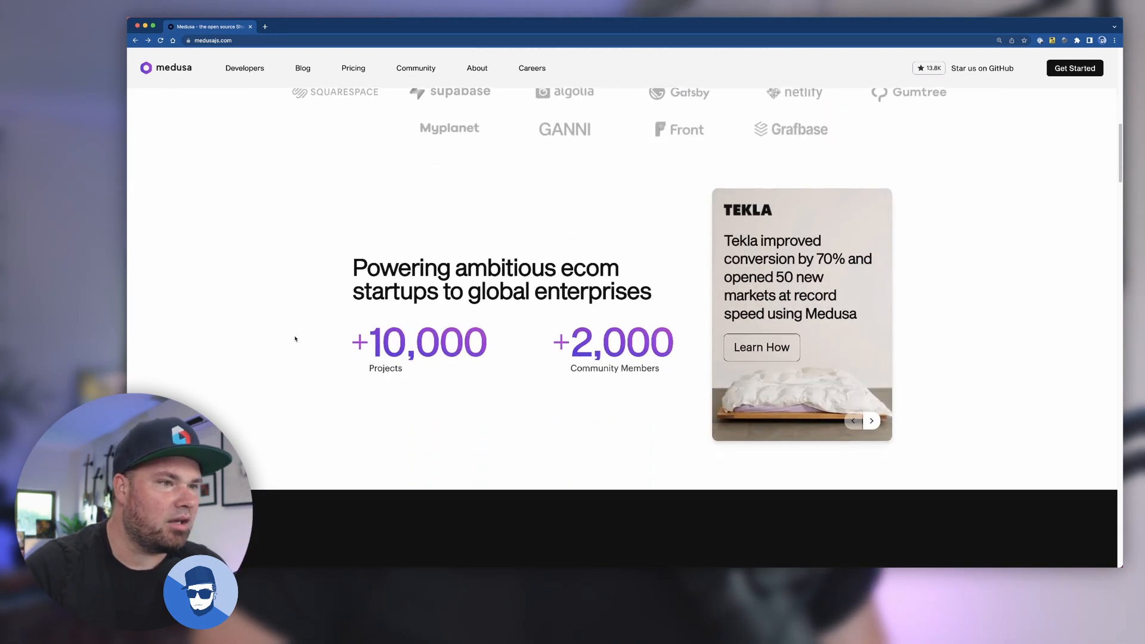
pyautogui.scroll(-3, 296, 337)
pyautogui.scroll(-4, 296, 338)
pyautogui.scroll(-2, 296, 334)
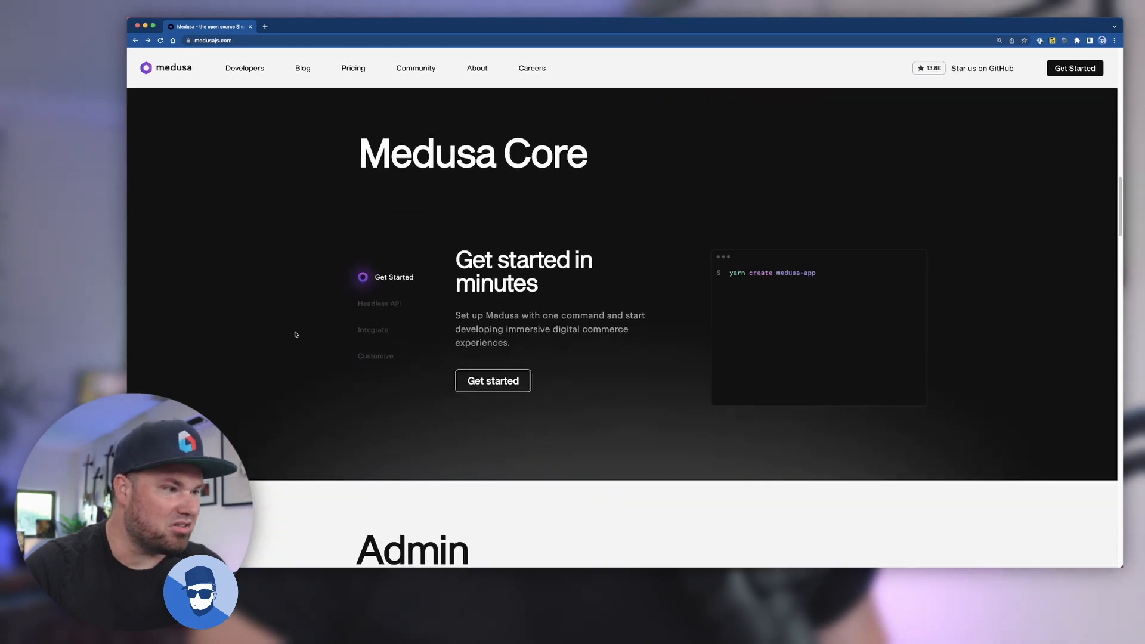
pyautogui.scroll(-1, 296, 335)
pyautogui.scroll(-2, 295, 335)
pyautogui.scroll(-3, 296, 335)
pyautogui.scroll(-3, 296, 334)
pyautogui.scroll(-3, 296, 335)
pyautogui.scroll(-3, 296, 334)
pyautogui.scroll(-3, 295, 335)
pyautogui.scroll(5, 296, 334)
pyautogui.scroll(15, 295, 332)
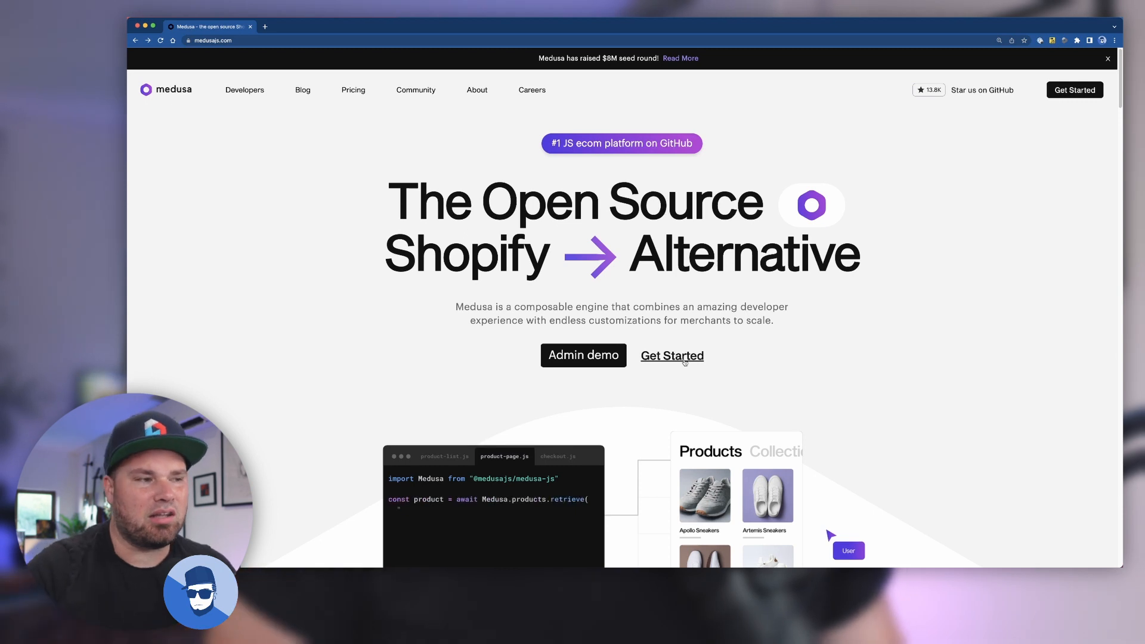
# From the medusajs/medusa repo tab, reach the Medusa Quickstart docs page and zoom it in twice
pyautogui.keyDown('super'); pyautogui.click(685, 356); pyautogui.keyUp('super')
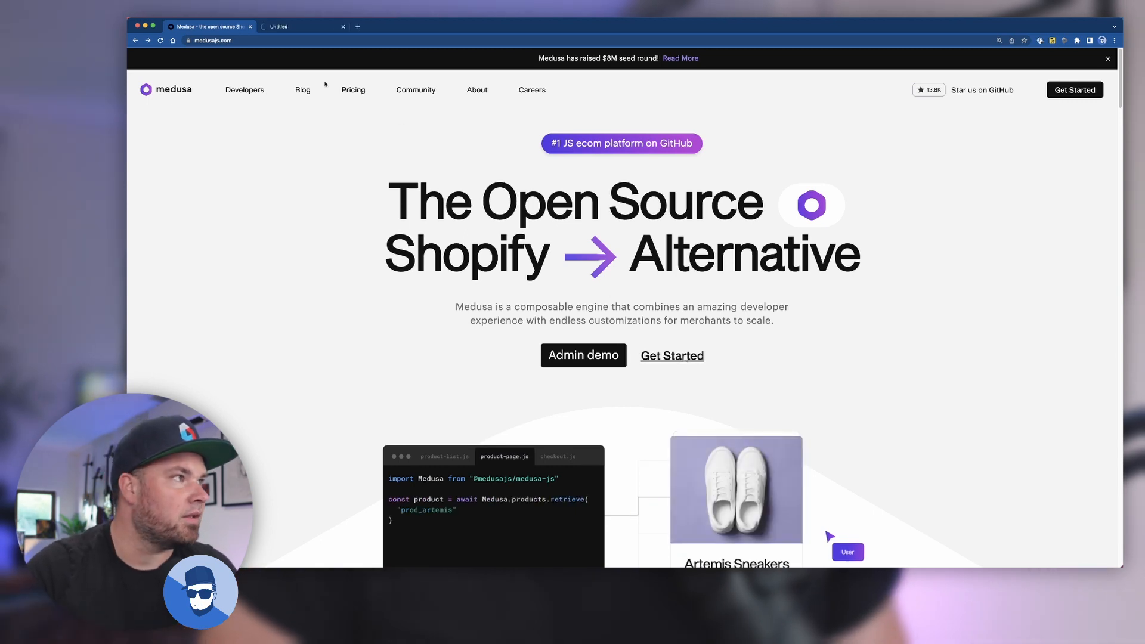
pyautogui.click(296, 26)
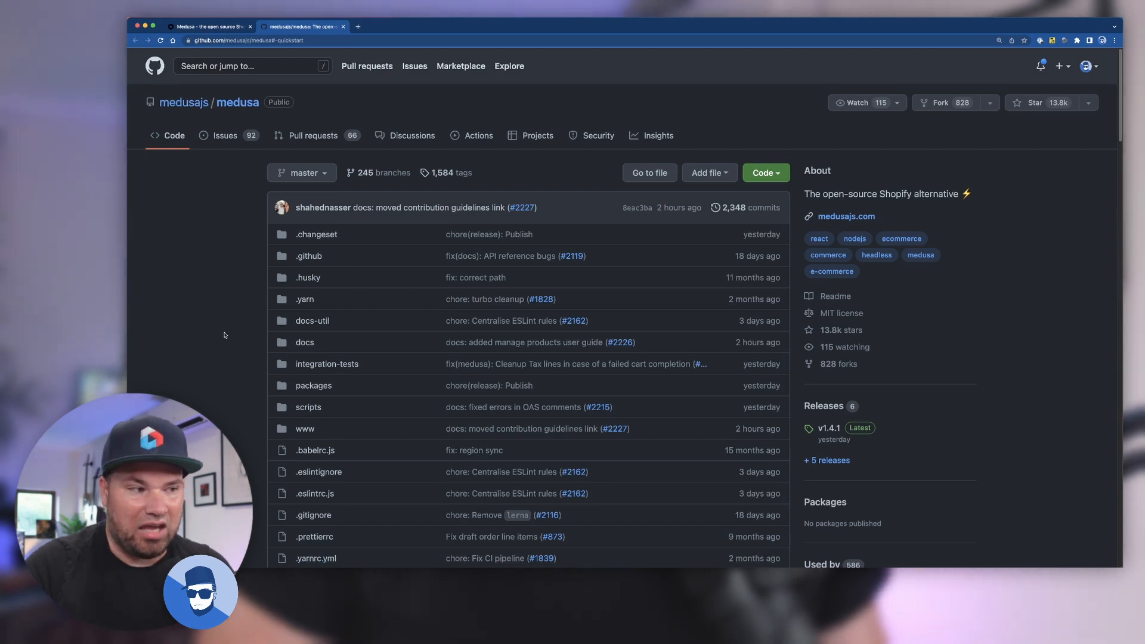
pyautogui.scroll(-2, 226, 349)
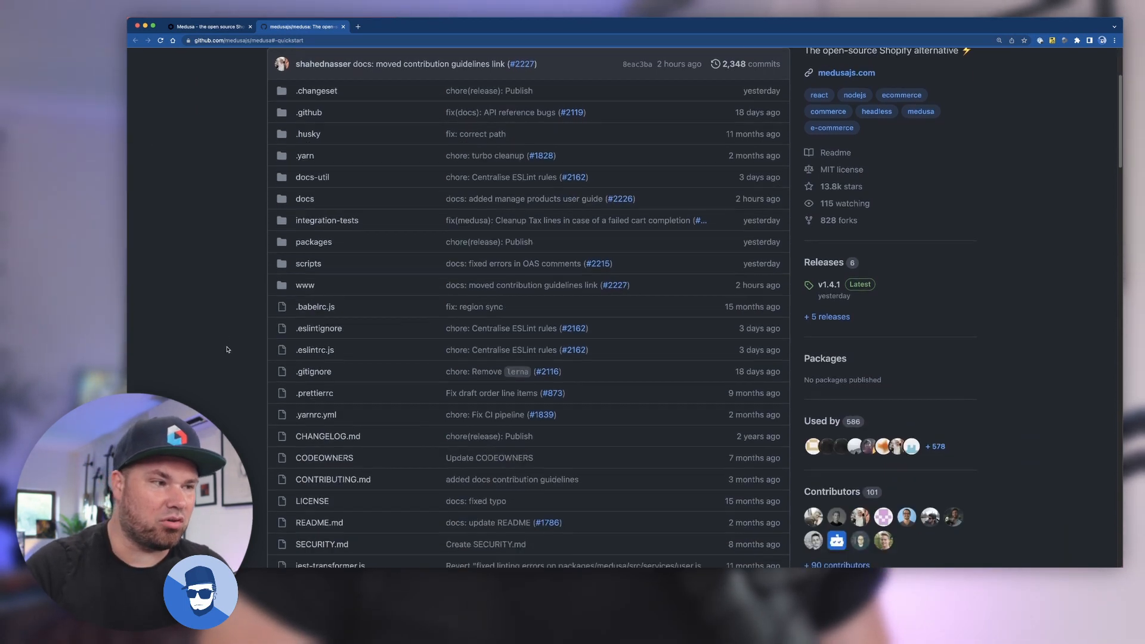
pyautogui.scroll(-2, 227, 350)
pyautogui.scroll(-1, 226, 349)
pyautogui.scroll(-2, 226, 348)
pyautogui.scroll(-3, 226, 349)
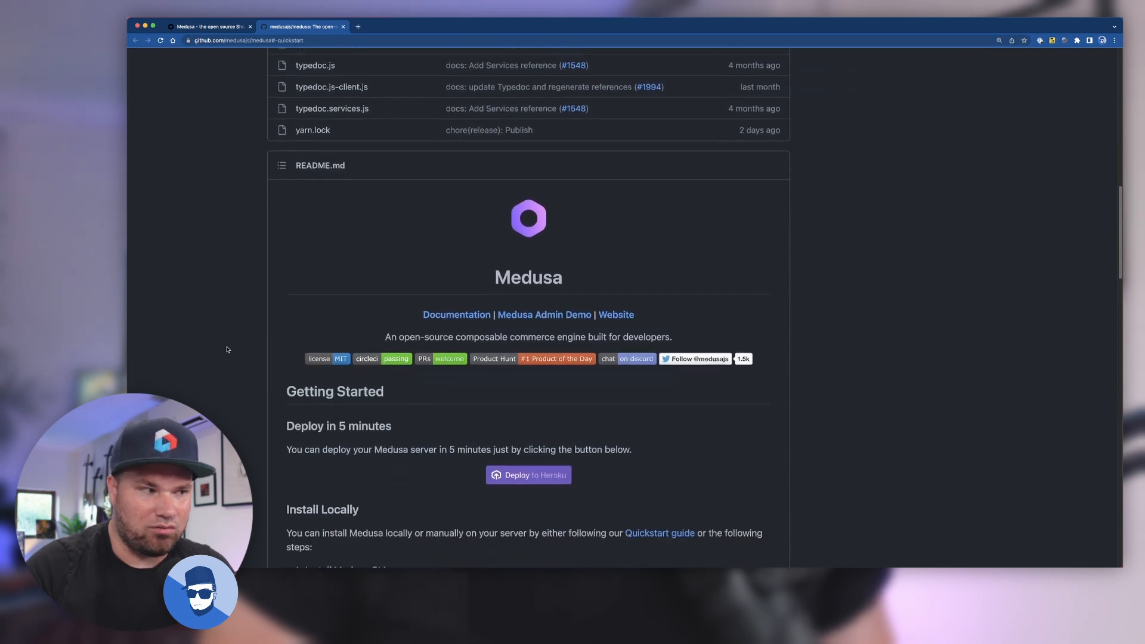
pyautogui.scroll(-2, 226, 349)
pyautogui.scroll(-1, 226, 350)
pyautogui.scroll(-2, 227, 349)
pyautogui.scroll(-1, 226, 349)
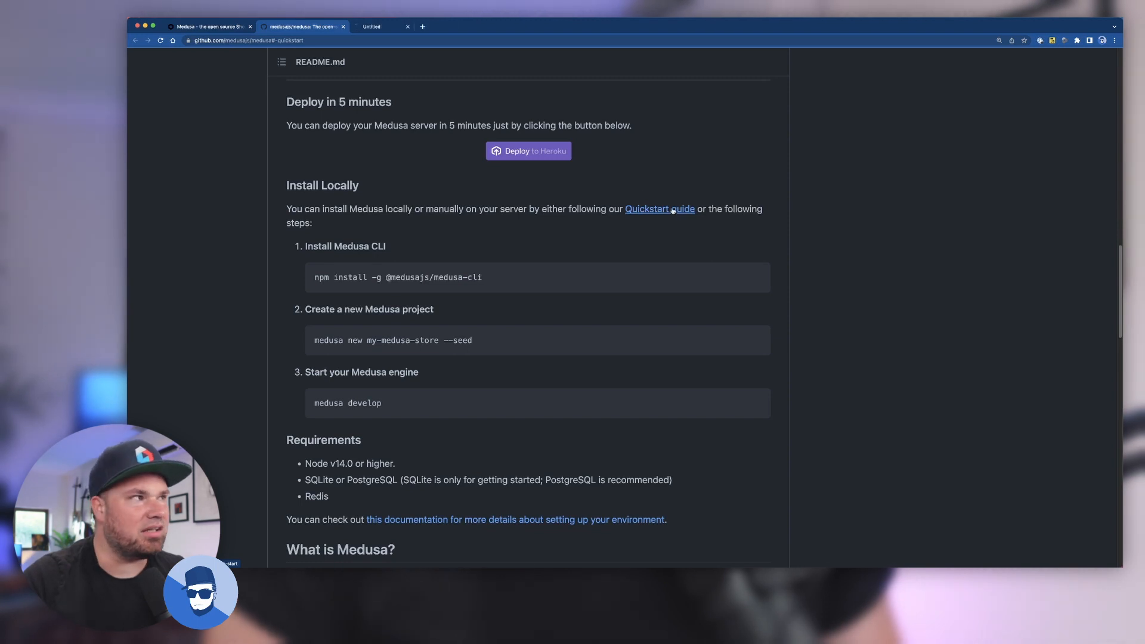
pyautogui.click(394, 26)
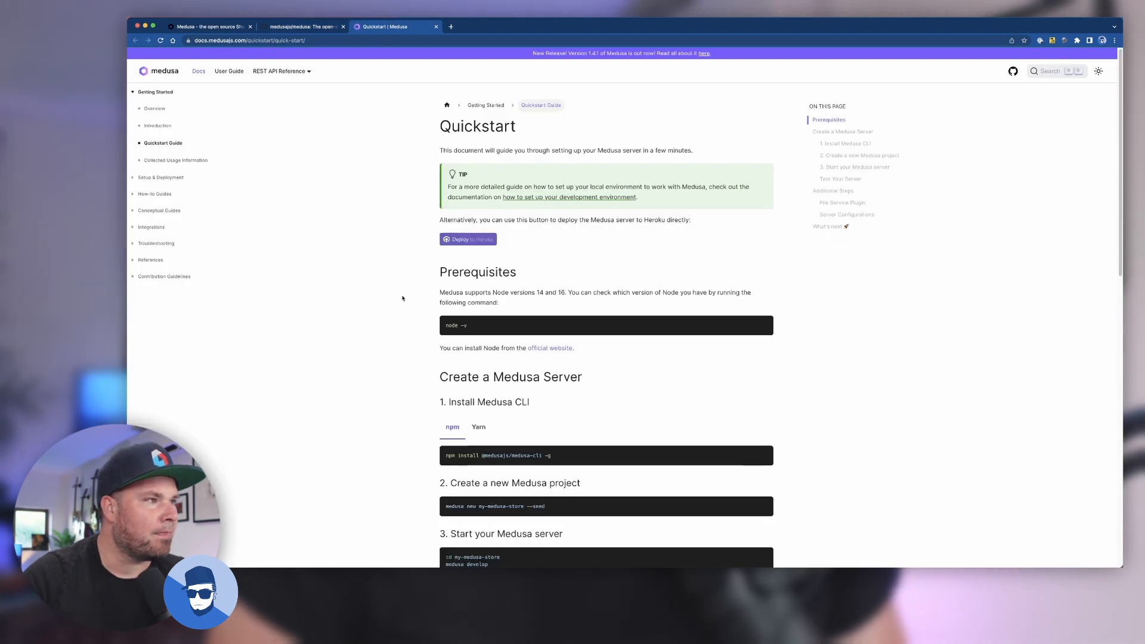
pyautogui.scroll(-2, 403, 296)
pyautogui.scroll(-2, 403, 290)
pyautogui.scroll(2, 403, 290)
pyautogui.scroll(3, 405, 290)
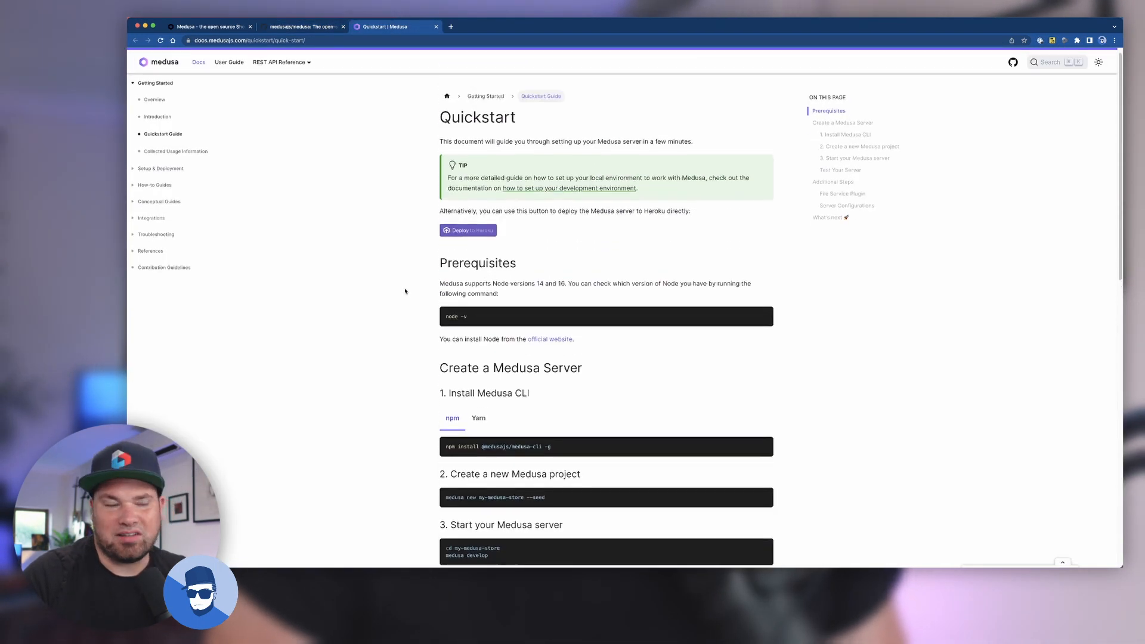
pyautogui.scroll(1, 404, 291)
pyautogui.press('super+plus')
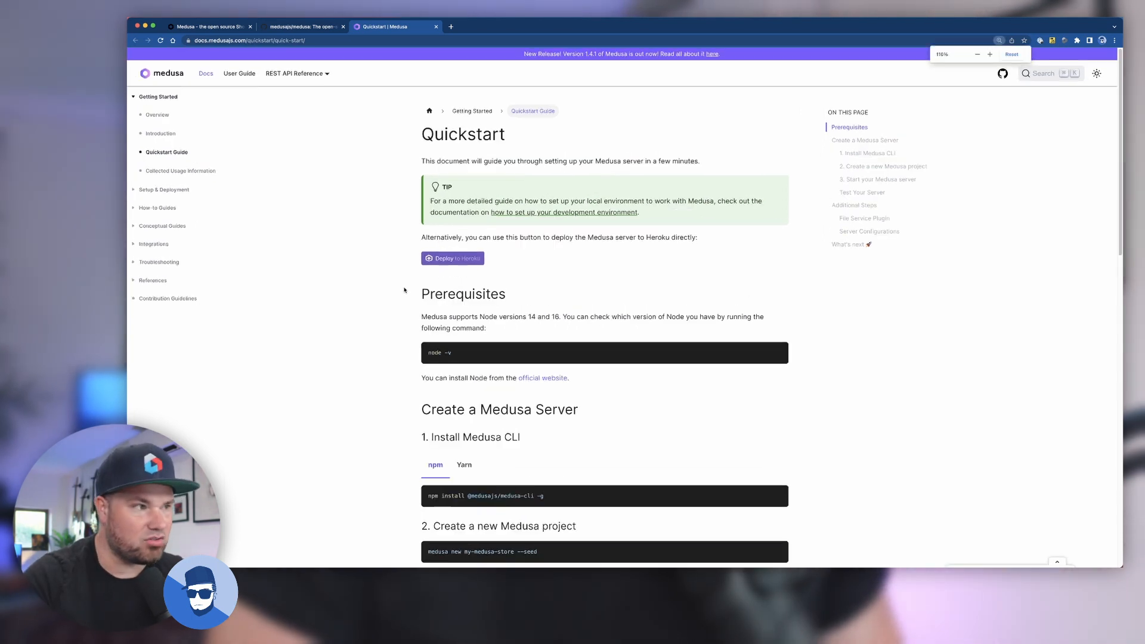
pyautogui.press('super+plus')
pyautogui.scroll(-2, 406, 334)
pyautogui.scroll(-2, 407, 334)
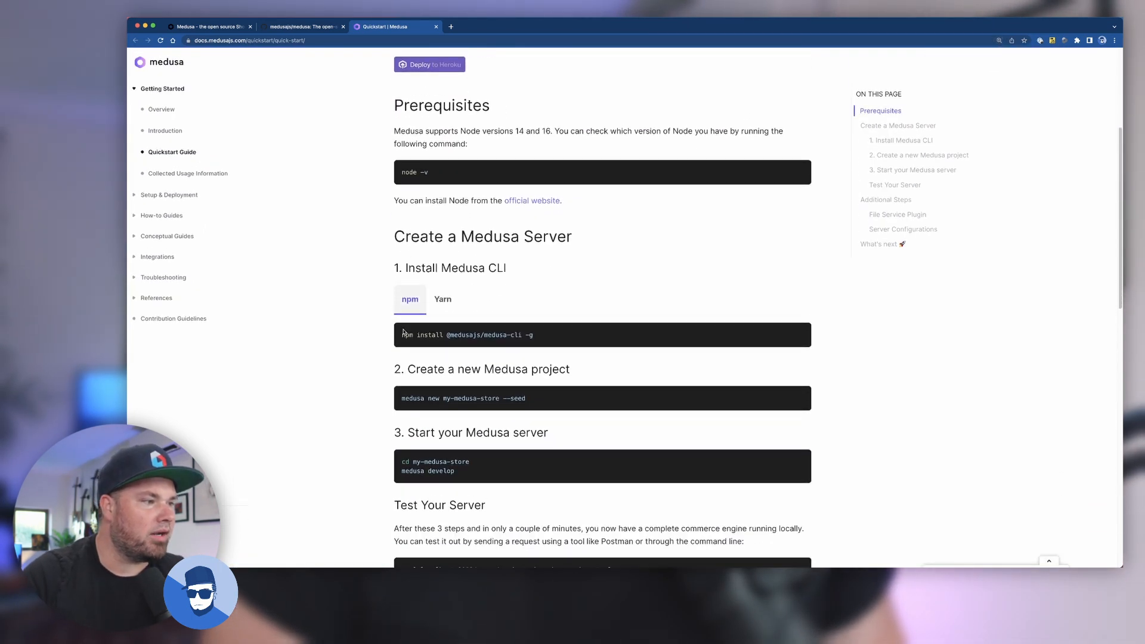
pyautogui.scroll(-1, 399, 329)
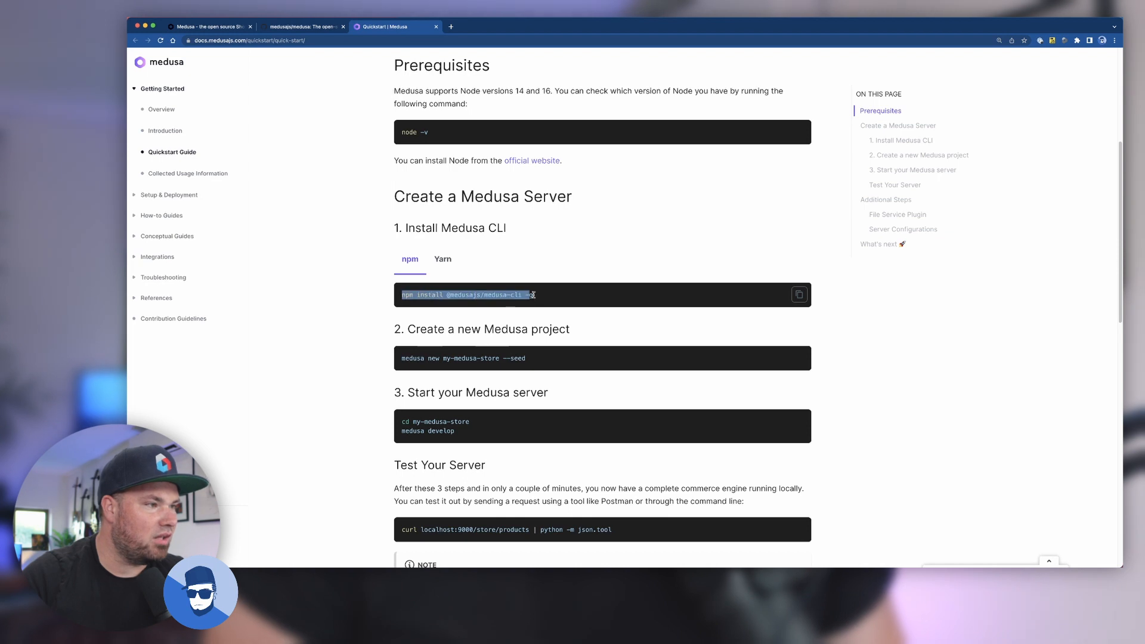
# Run the pasted global Medusa CLI npm install command in Warp, then return to the docs
pyautogui.press('super+Tab')
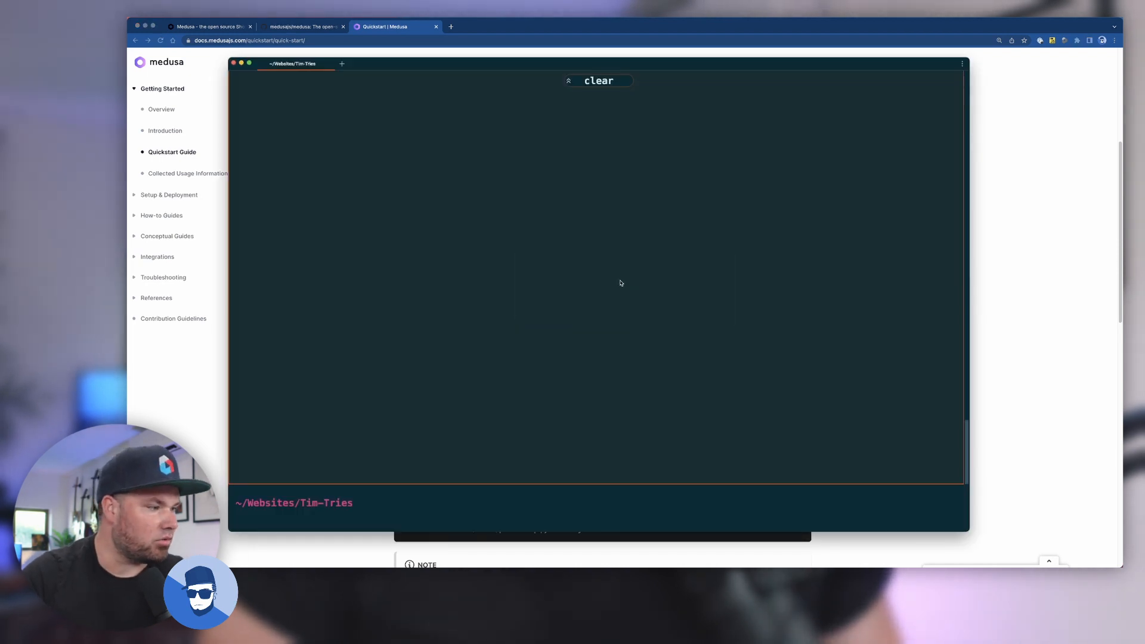
pyautogui.write('npm install @medusajs/medusa-cli -g')
pyautogui.press('Return')
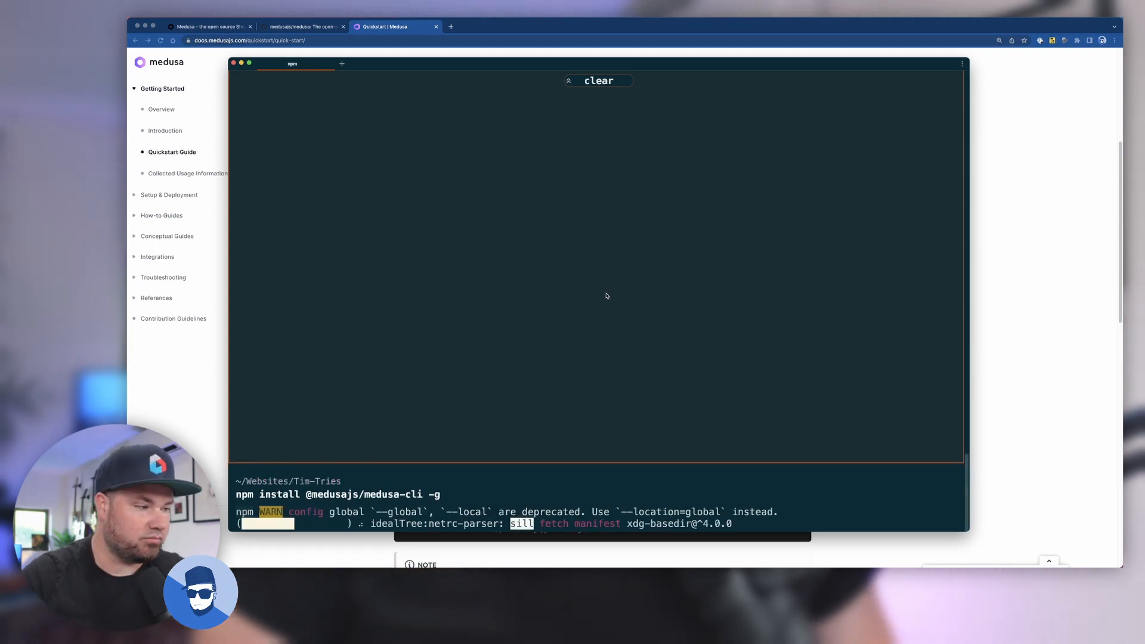
pyautogui.press('super+Tab')
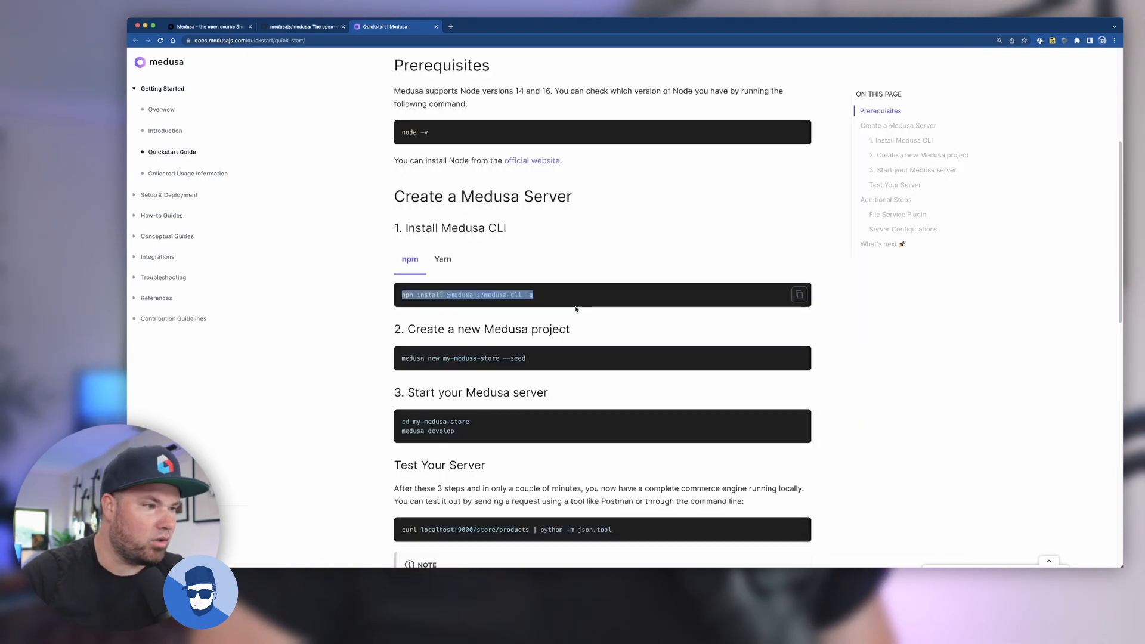
pyautogui.scroll(-1, 375, 385)
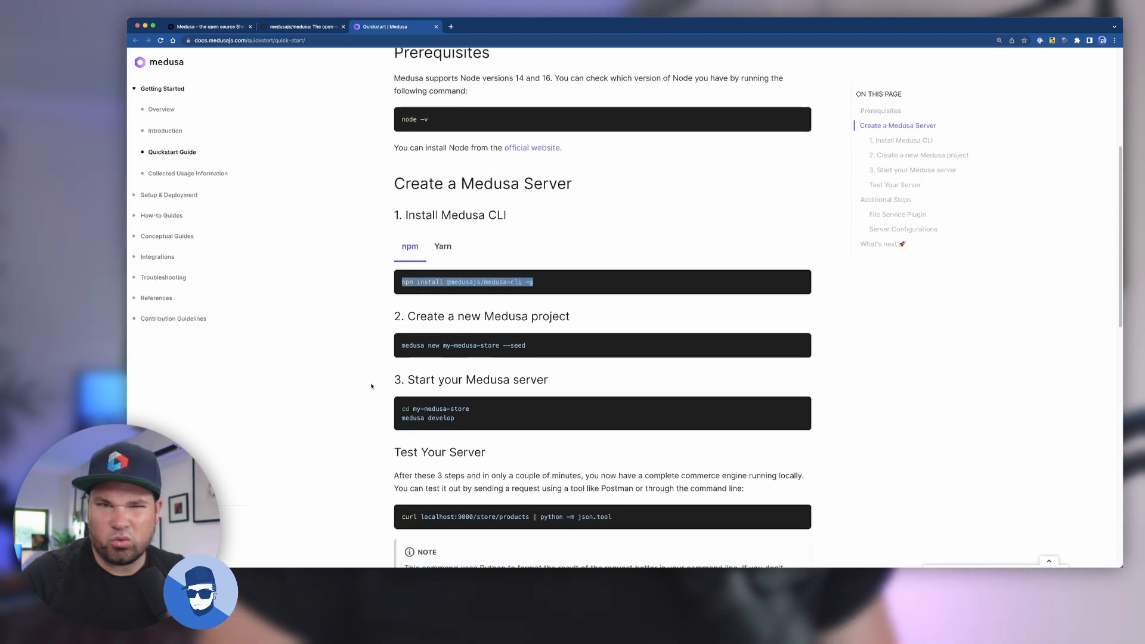
pyautogui.scroll(-1, 371, 386)
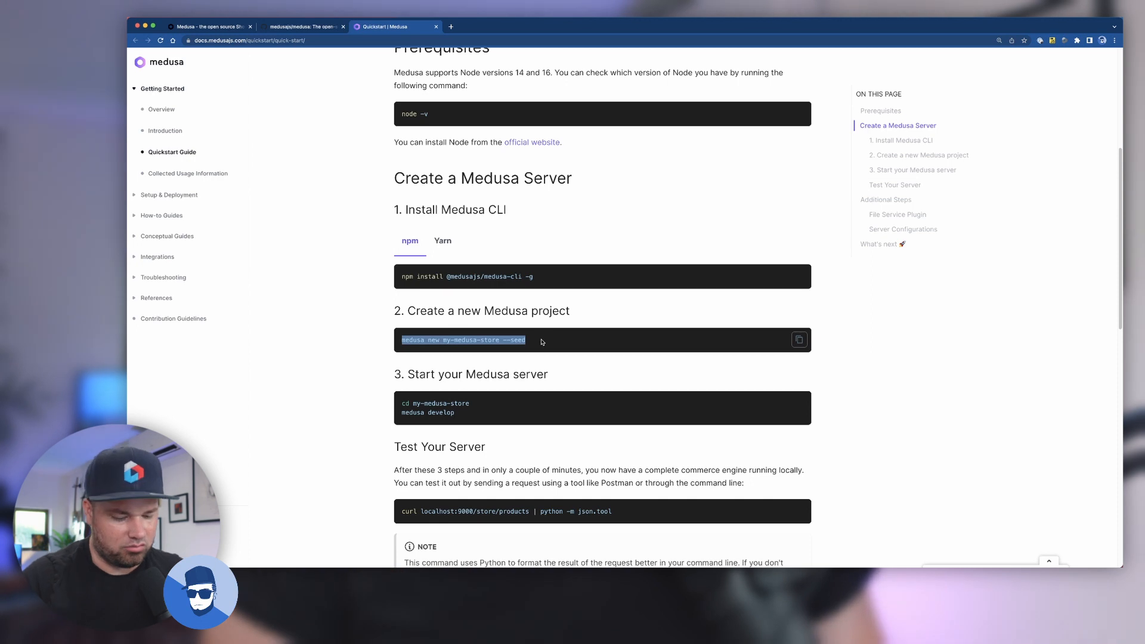
# Run 'medusa new my-medusa-store --seed' in Warp to create the seeded project
pyautogui.press('super+Tab')
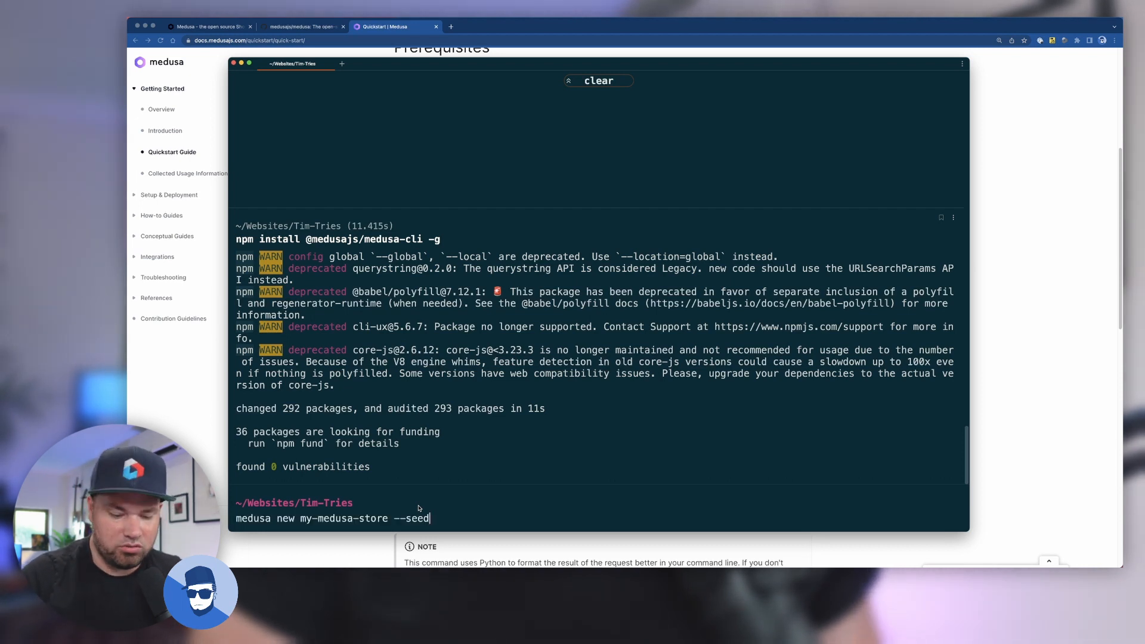
pyautogui.press('Return')
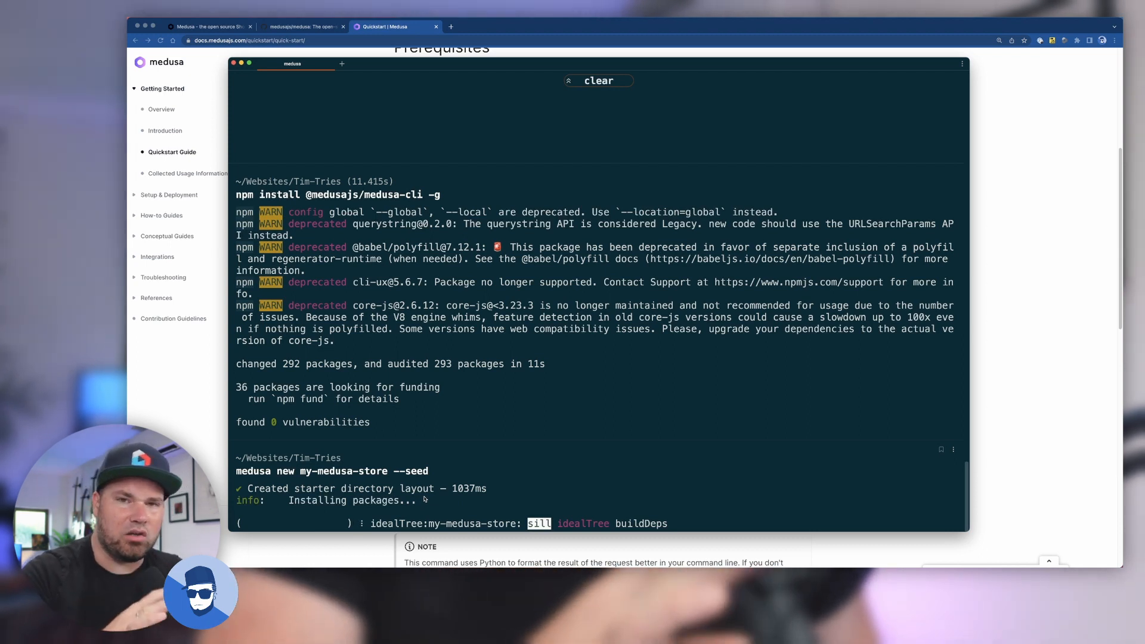
# Back in the docs, select the plain 'curl localhost:9000/store/products' test command
pyautogui.hotkey('ctrl', '`')
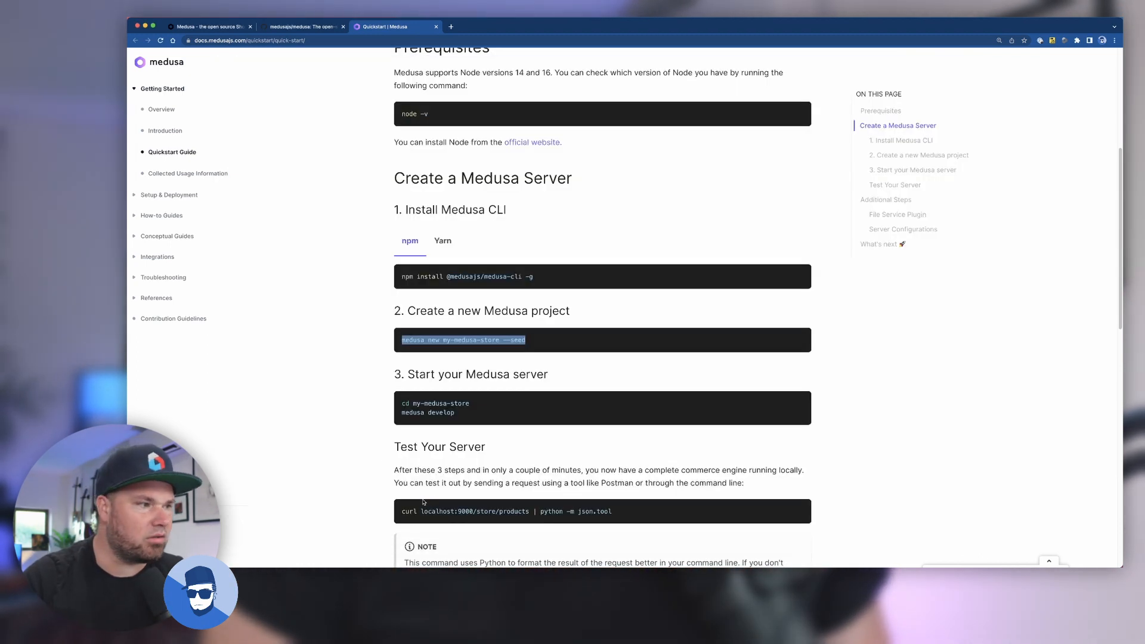
pyautogui.scroll(-1, 355, 450)
pyautogui.scroll(-1, 354, 450)
pyautogui.scroll(-2, 355, 449)
pyautogui.scroll(-2, 355, 449)
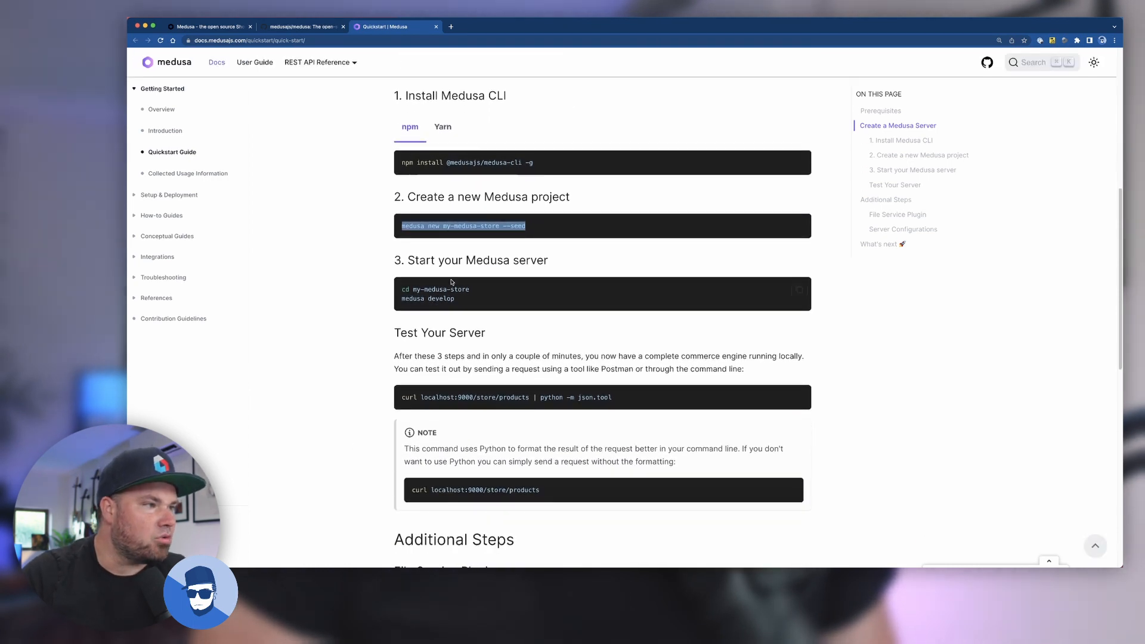
pyautogui.click(468, 260)
pyautogui.click(531, 259)
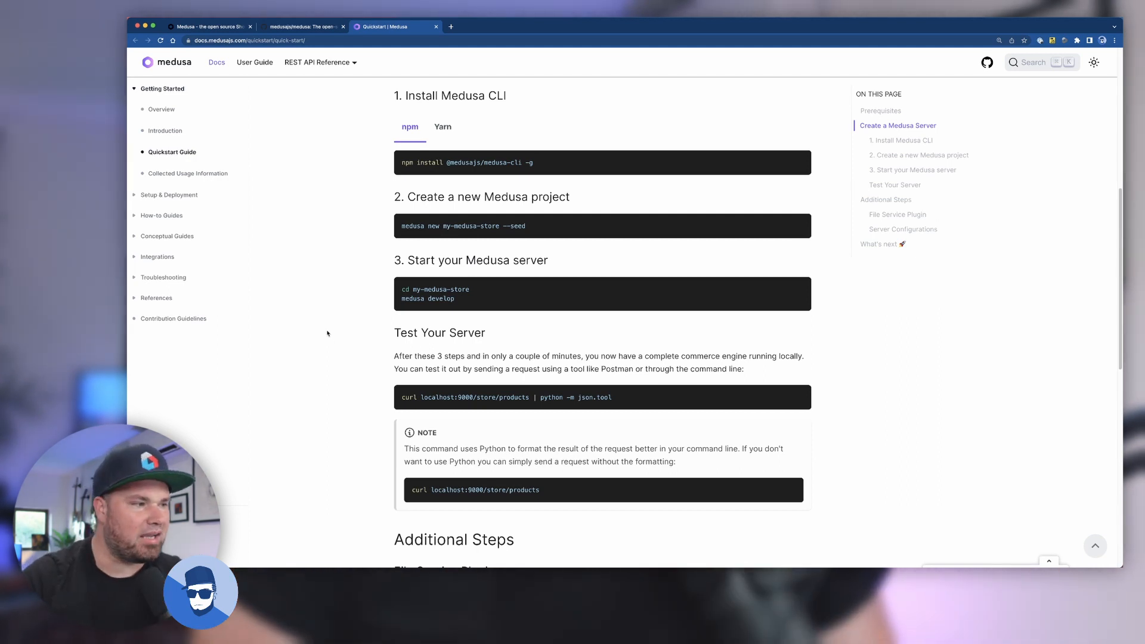
pyautogui.scroll(-1, 328, 333)
pyautogui.scroll(-1, 338, 332)
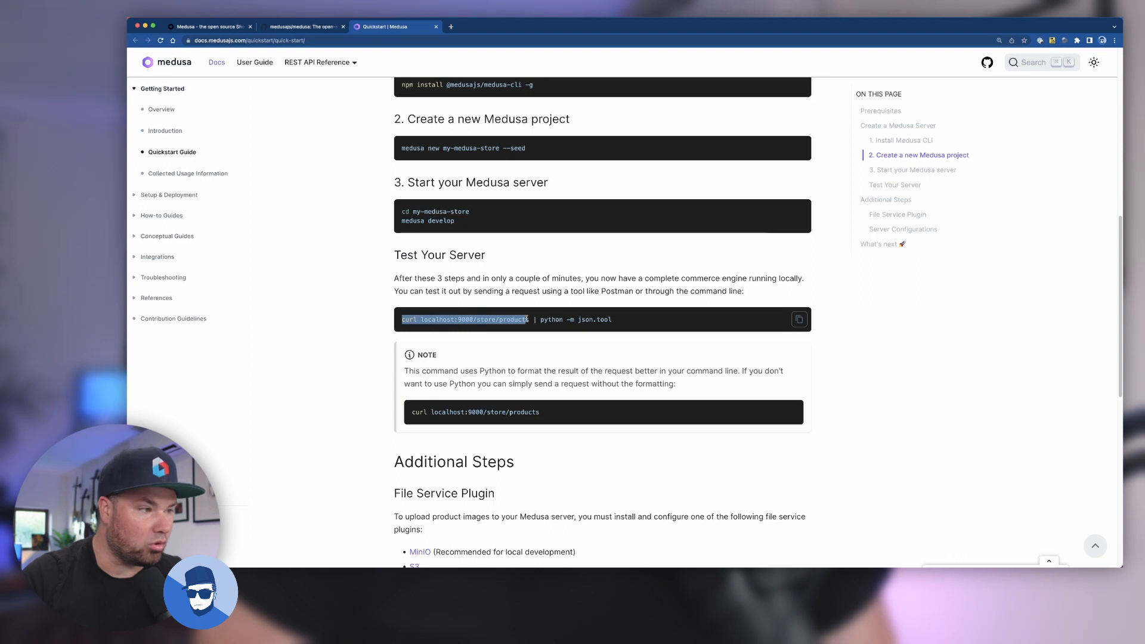
pyautogui.click(316, 322)
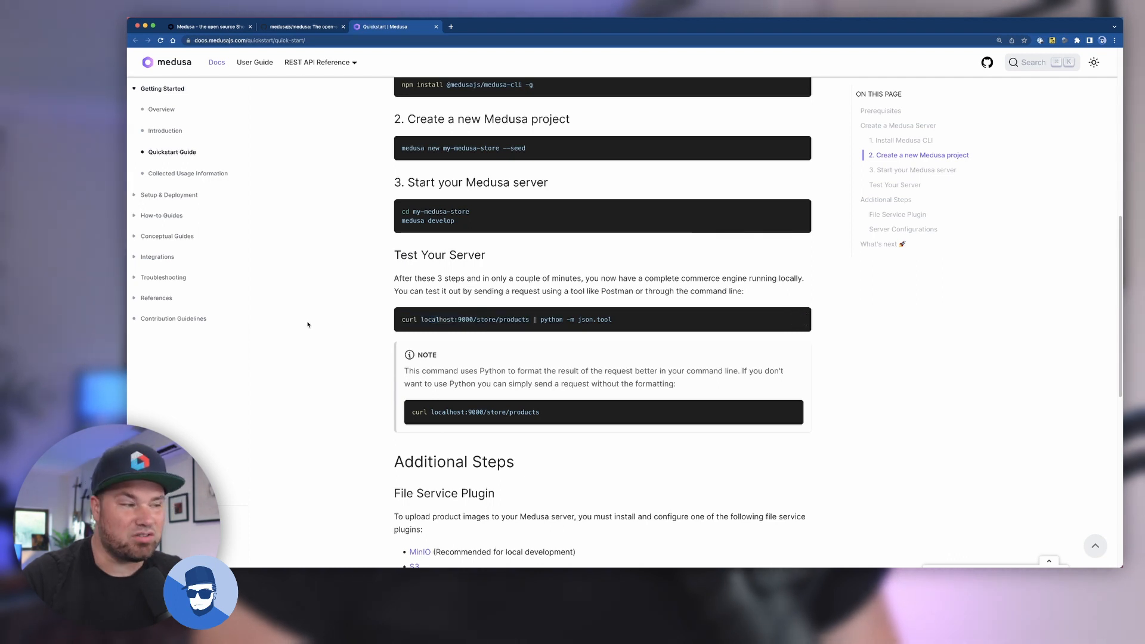
pyautogui.scroll(-1, 308, 324)
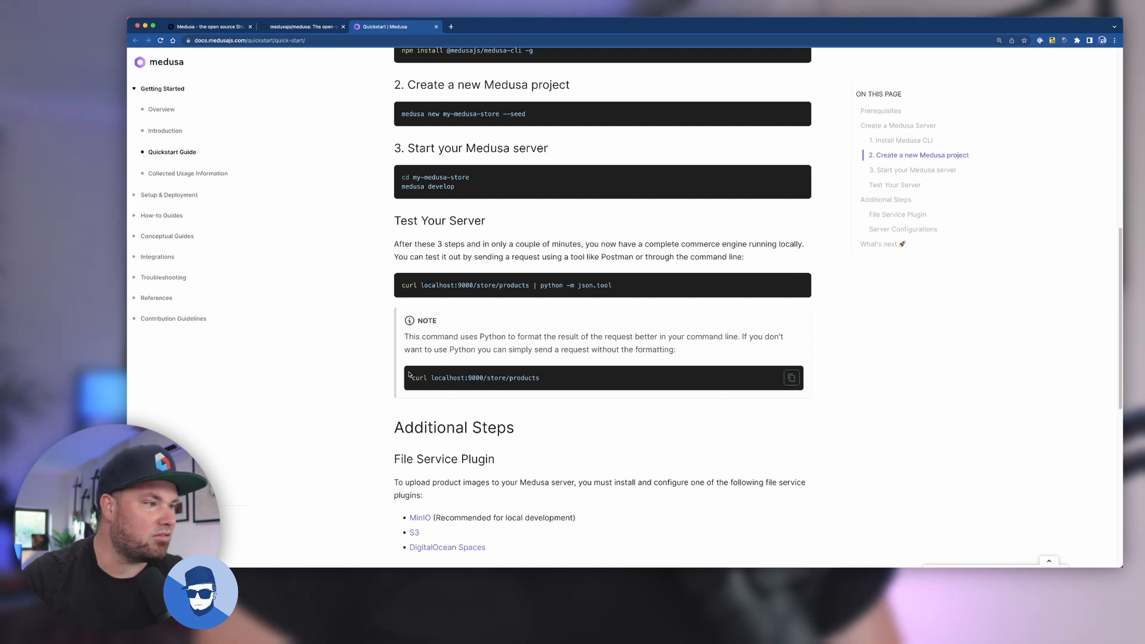
pyautogui.moveTo(412, 377); pyautogui.dragTo(535, 377)
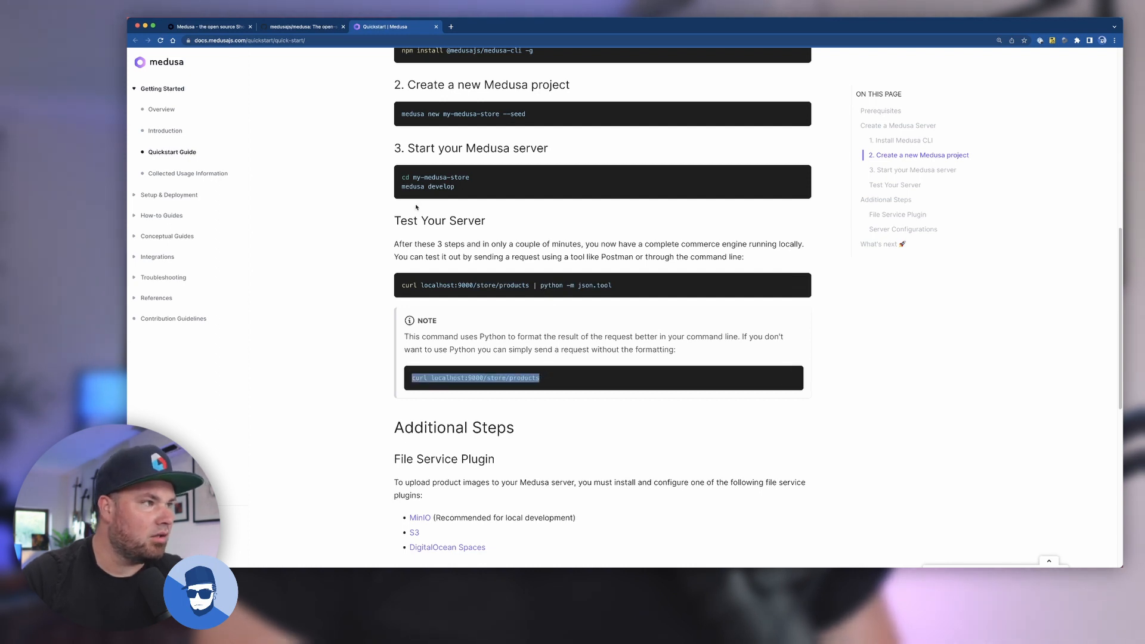
pyautogui.scroll(1, 415, 203)
# Move into my-medusa-store and run 'medusa develop' until the server is ready on port 9000
pyautogui.press('super+Tab')
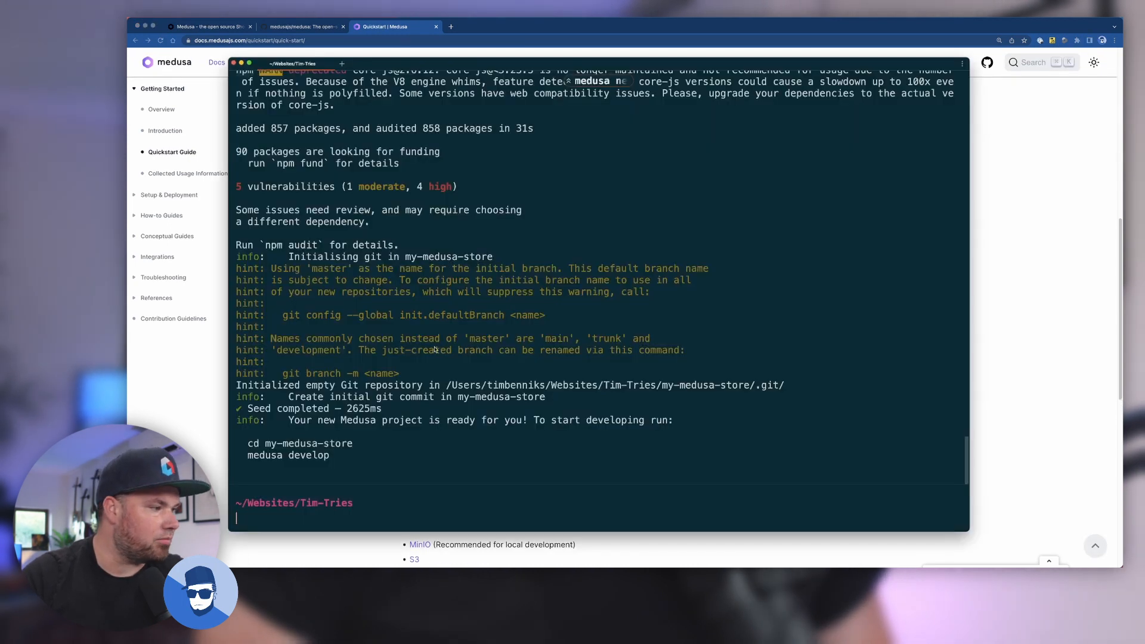
pyautogui.write('cd my')
pyautogui.press('Tab')
pyautogui.press('Return')
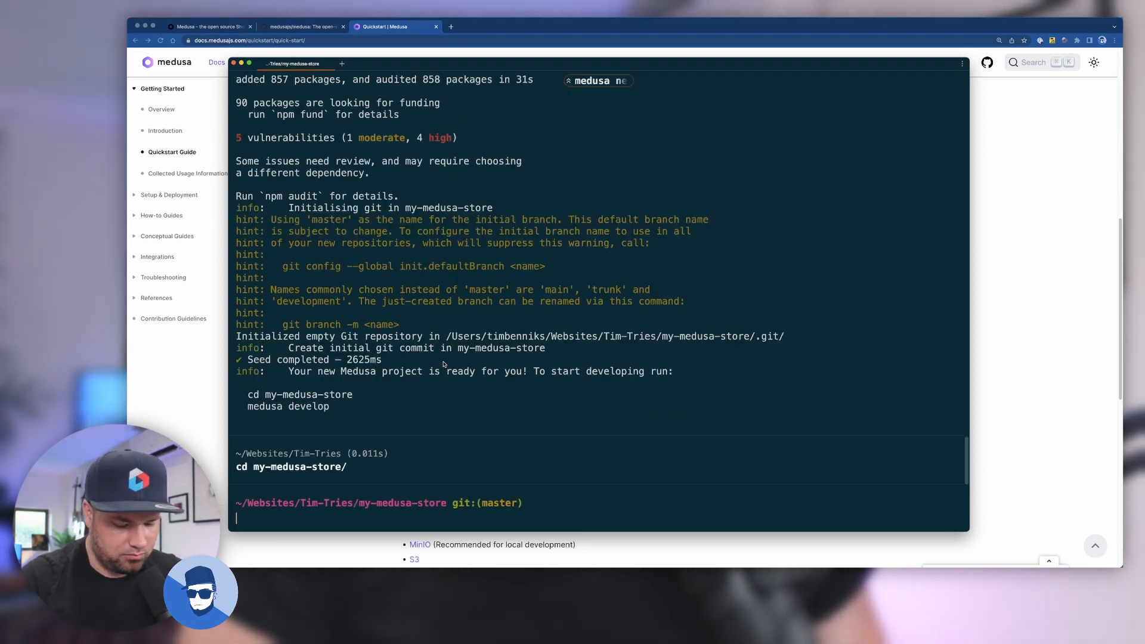
pyautogui.write('medusa develop')
pyautogui.press('Return')
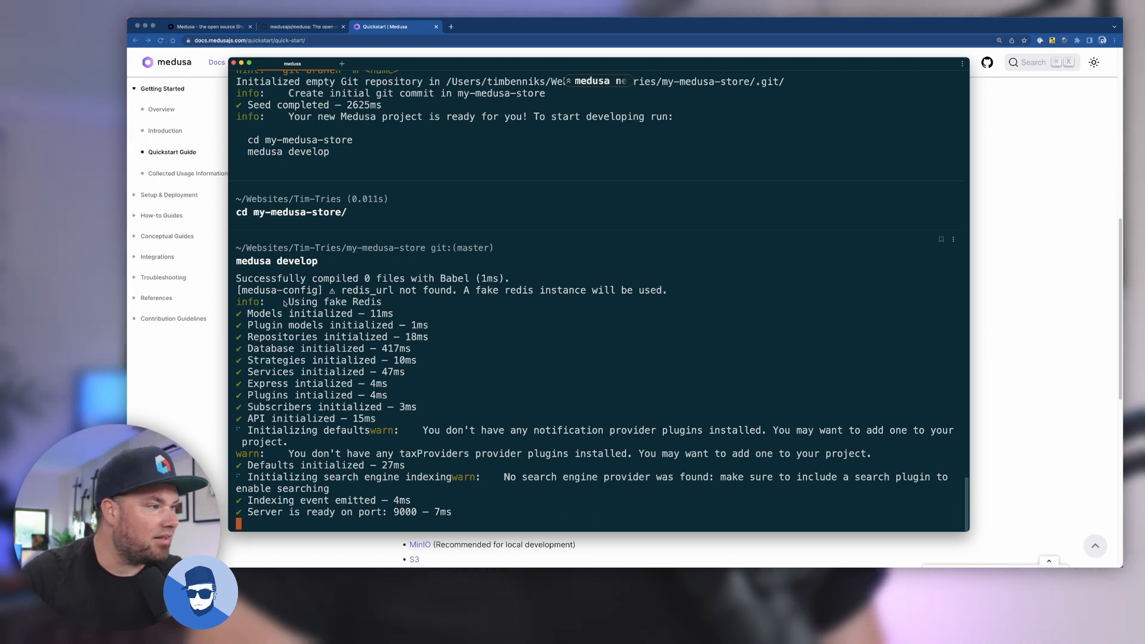
pyautogui.click(380, 303)
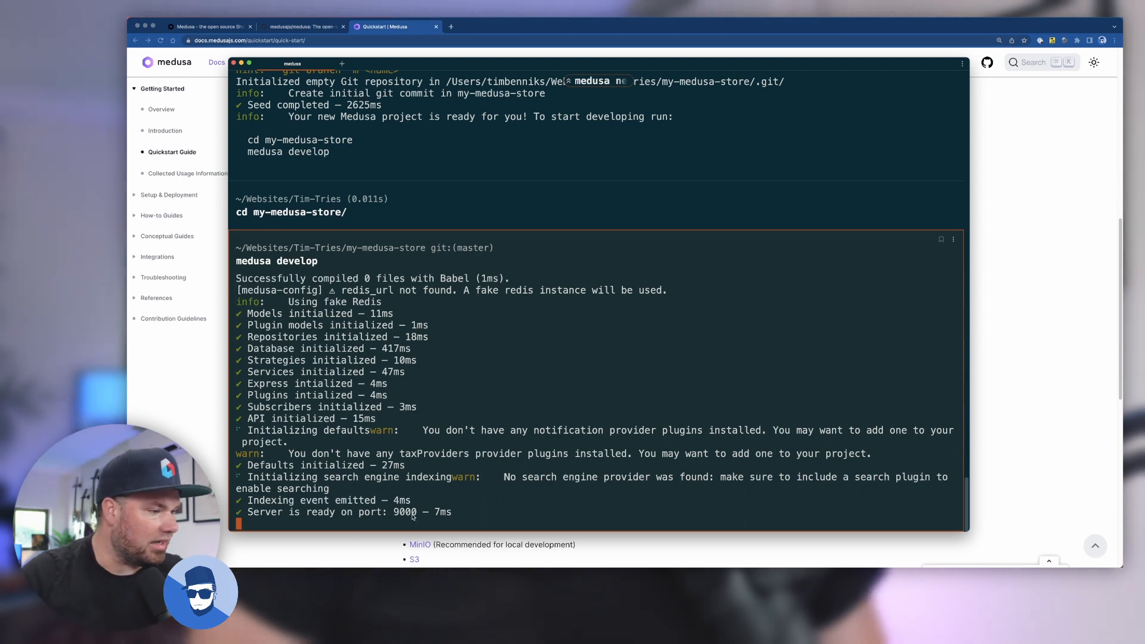
# Return to the docs and select the whole plain curl command line
pyautogui.press('super+Tab')
pyautogui.tripleClick(443, 404)
pyautogui.press('super+c')
# Run the curl store products request in a fresh Warp tab
pyautogui.press('super+Tab')
pyautogui.press('super+t')
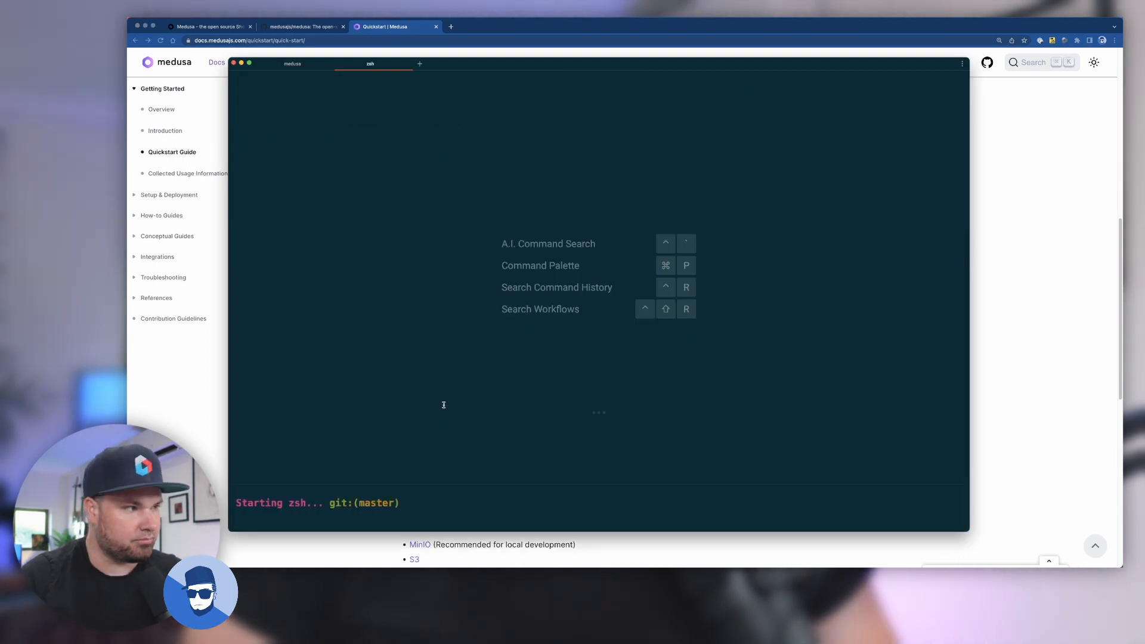
pyautogui.press('super+v')
pyautogui.press('Return')
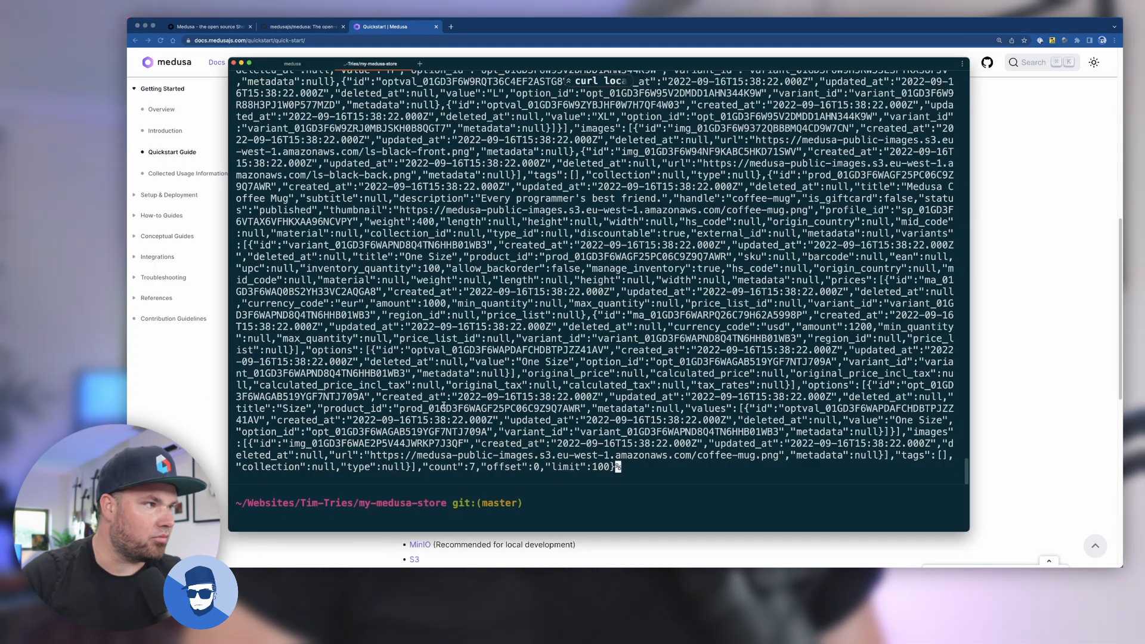
pyautogui.scroll(3, 445, 406)
pyautogui.scroll(3, 453, 356)
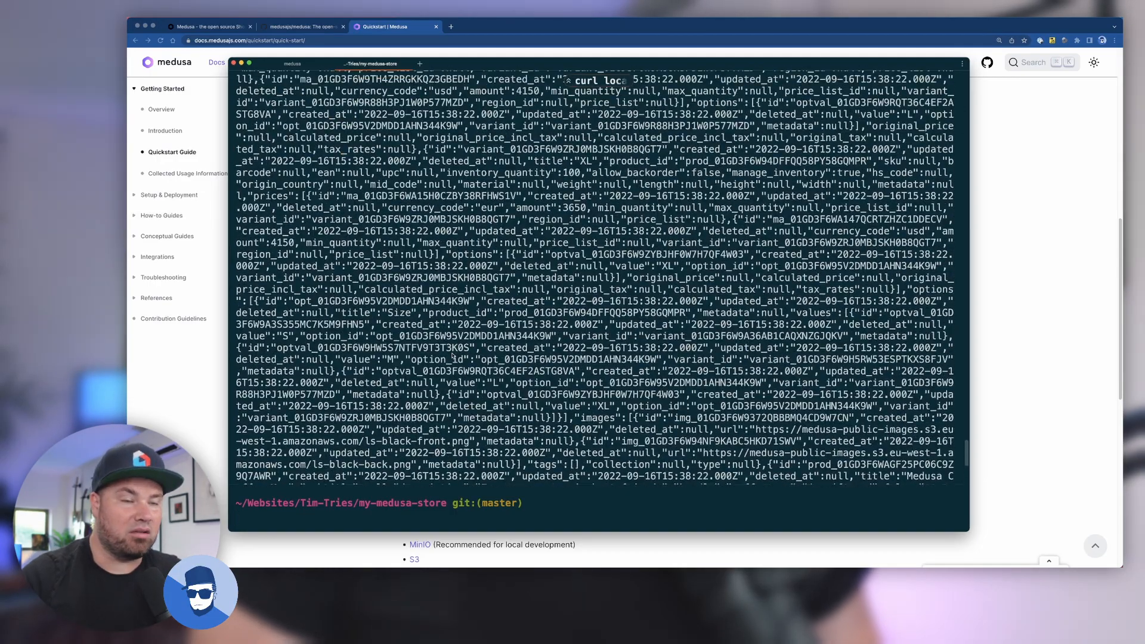
pyautogui.scroll(3, 451, 354)
pyautogui.scroll(3, 454, 354)
pyautogui.scroll(3, 459, 355)
pyautogui.scroll(3, 459, 354)
pyautogui.scroll(3, 458, 354)
# Load localhost:9000/store/products in a Chrome tab to see the seeded JSON, then return to the Quickstart tab
pyautogui.moveTo(442, 28); pyautogui.dragTo(446, 29)
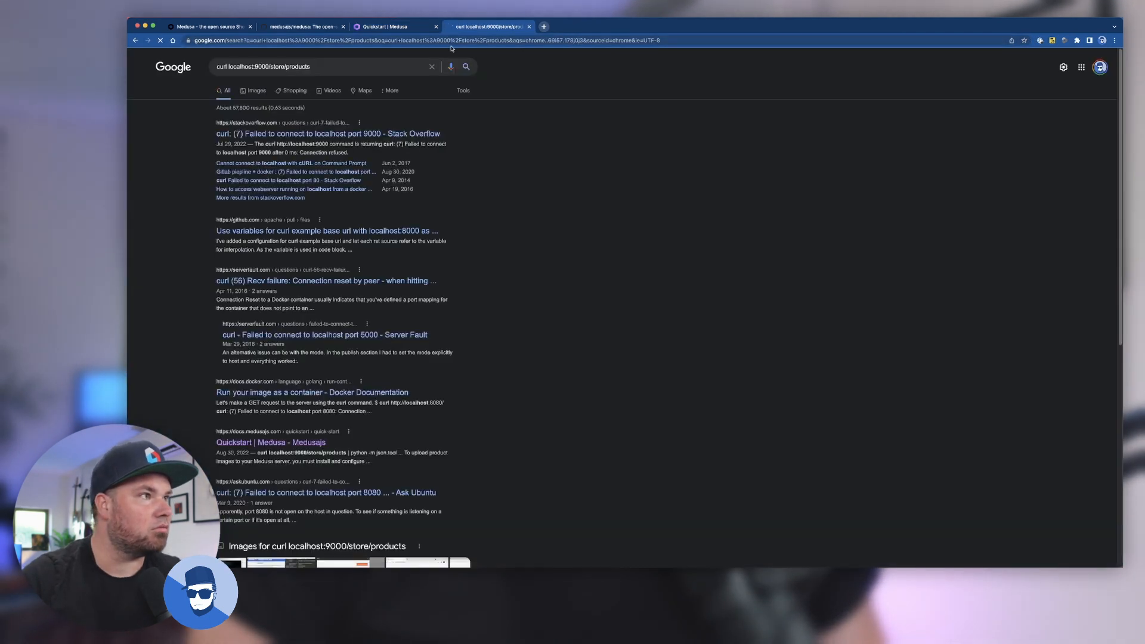
pyautogui.click(242, 40)
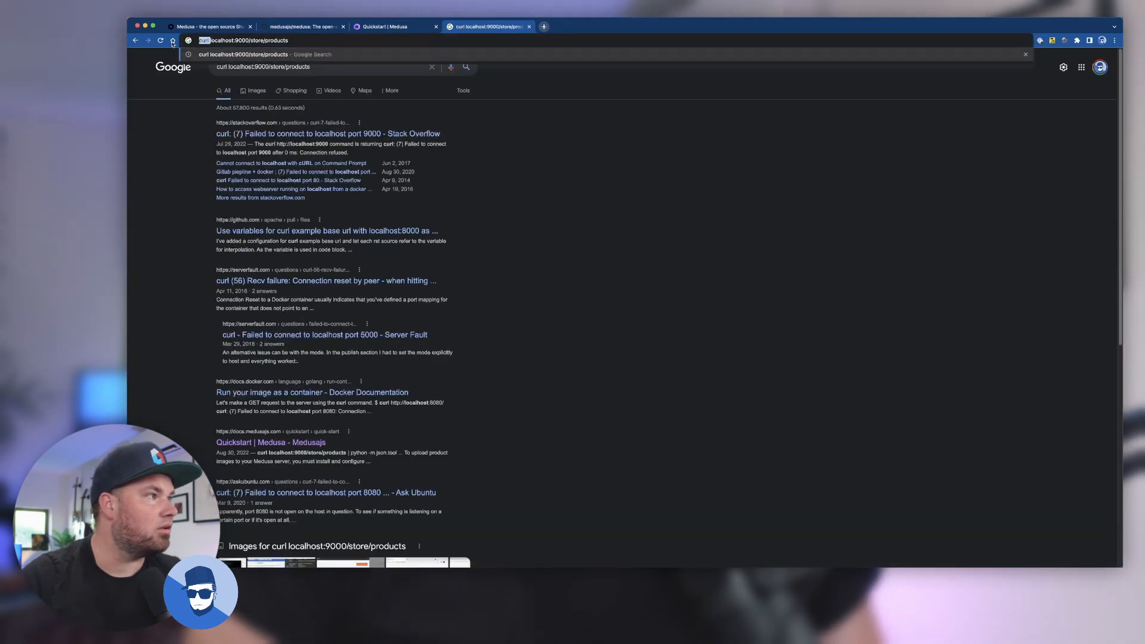
pyautogui.press('BackSpace')
pyautogui.press('Return')
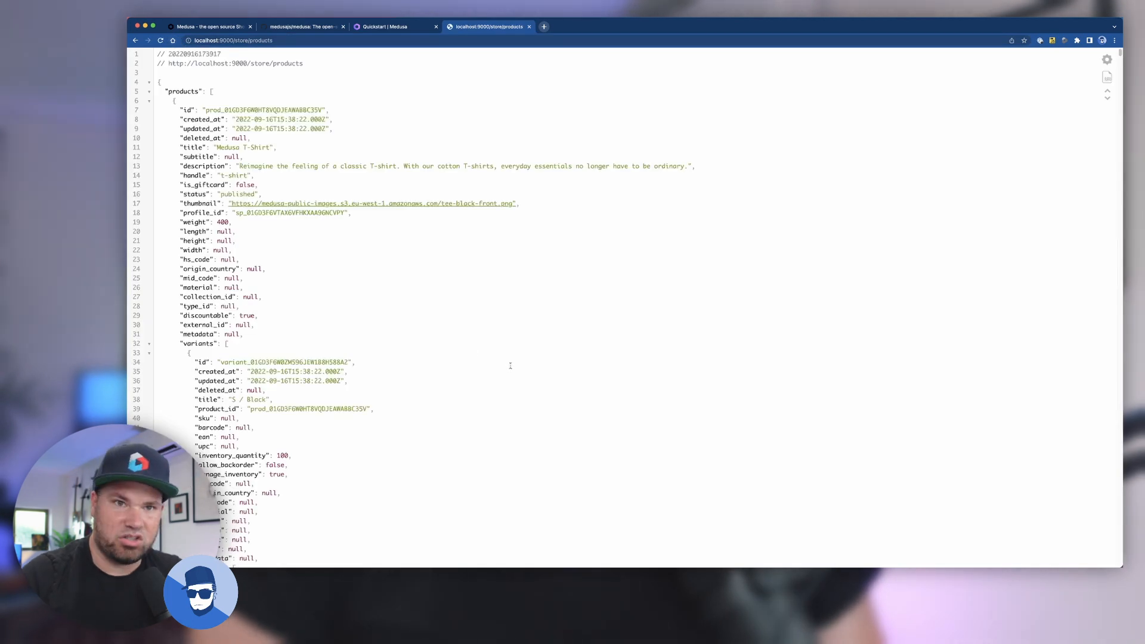
pyautogui.scroll(-10, 510, 365)
pyautogui.scroll(-10, 511, 362)
pyautogui.scroll(-10, 509, 360)
pyautogui.scroll(-10, 508, 358)
pyautogui.scroll(-7, 508, 359)
pyautogui.scroll(-8, 508, 358)
pyautogui.hotkey('ctrl', 'shift', 'Tab')
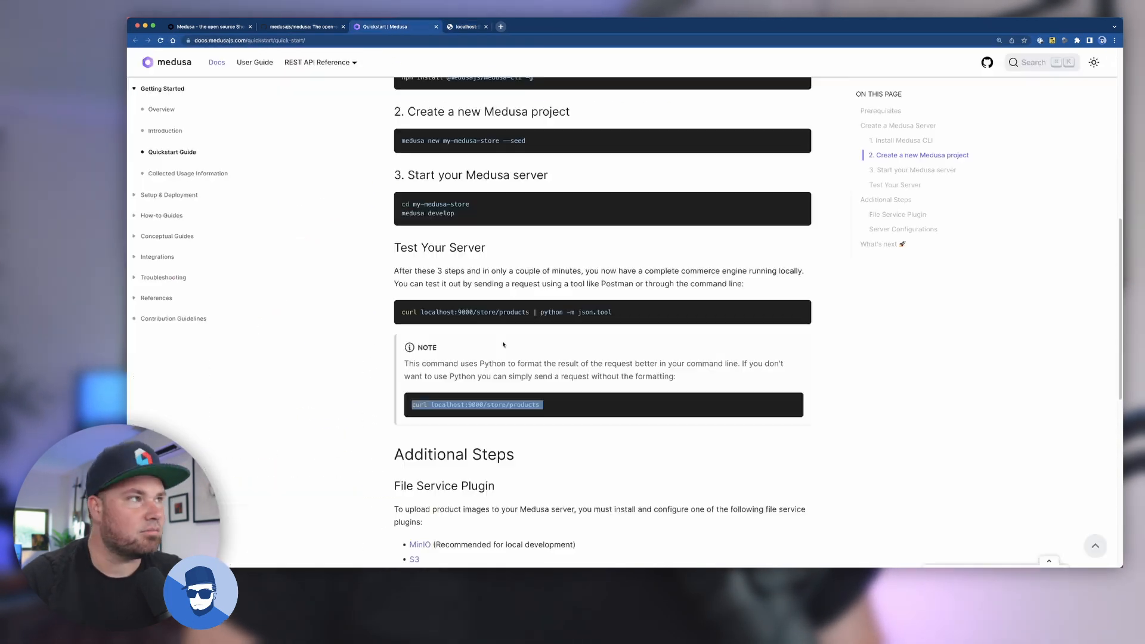
pyautogui.click(342, 331)
pyautogui.scroll(-1, 391, 335)
pyautogui.scroll(-2, 379, 335)
pyautogui.scroll(-2, 379, 335)
pyautogui.scroll(-2, 379, 335)
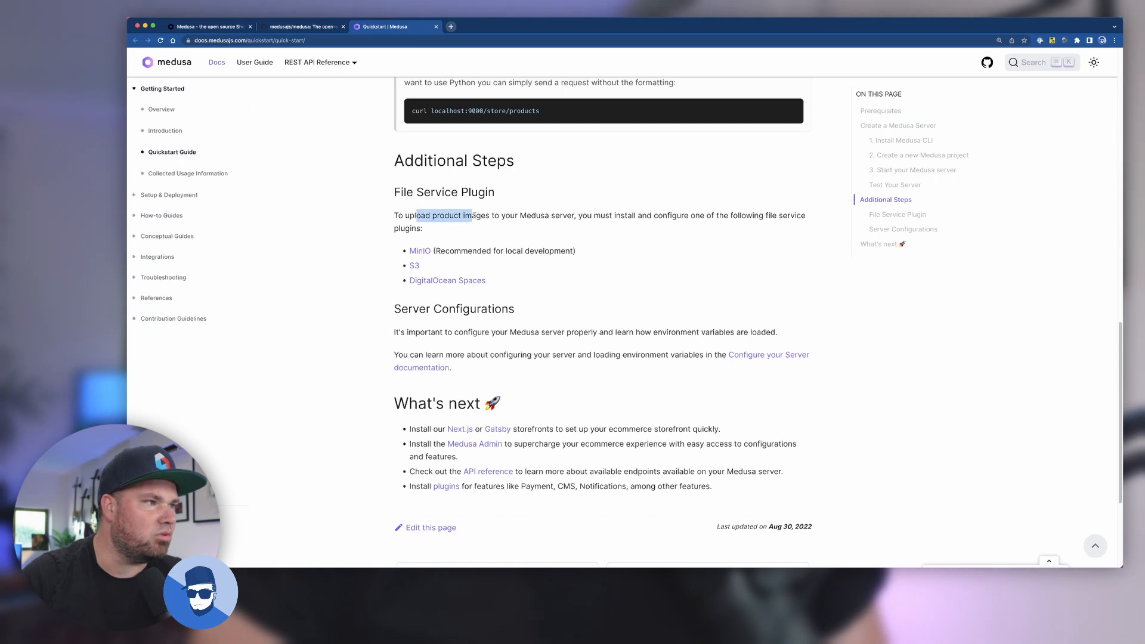
# Clear the highlighted sentence while reading toward the What's next section
pyautogui.click(596, 216)
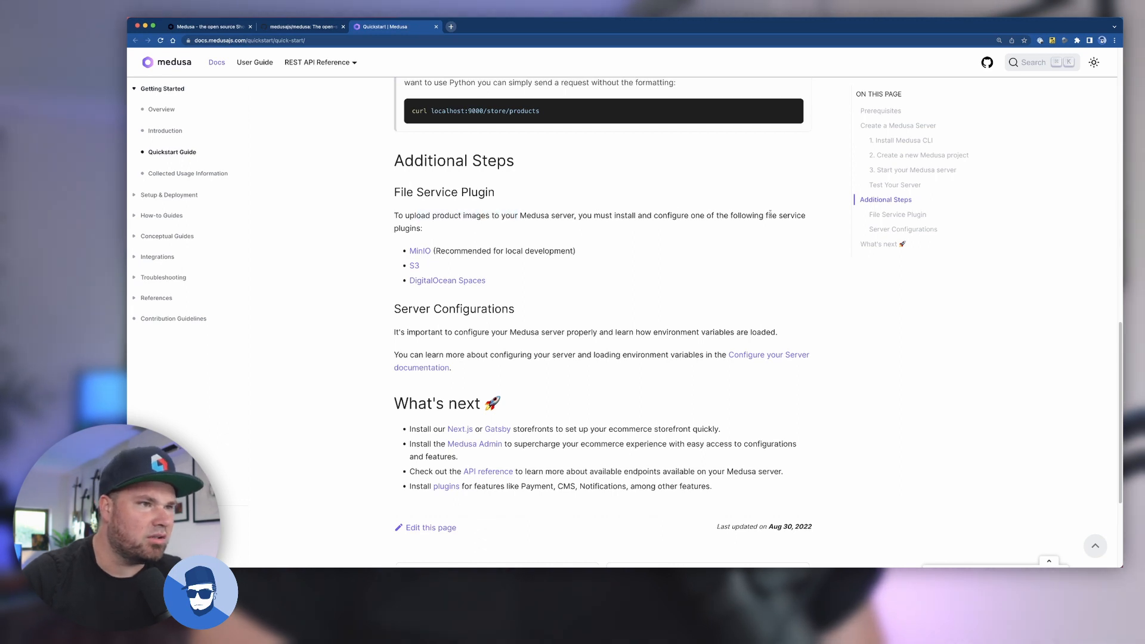
pyautogui.scroll(-2, 531, 298)
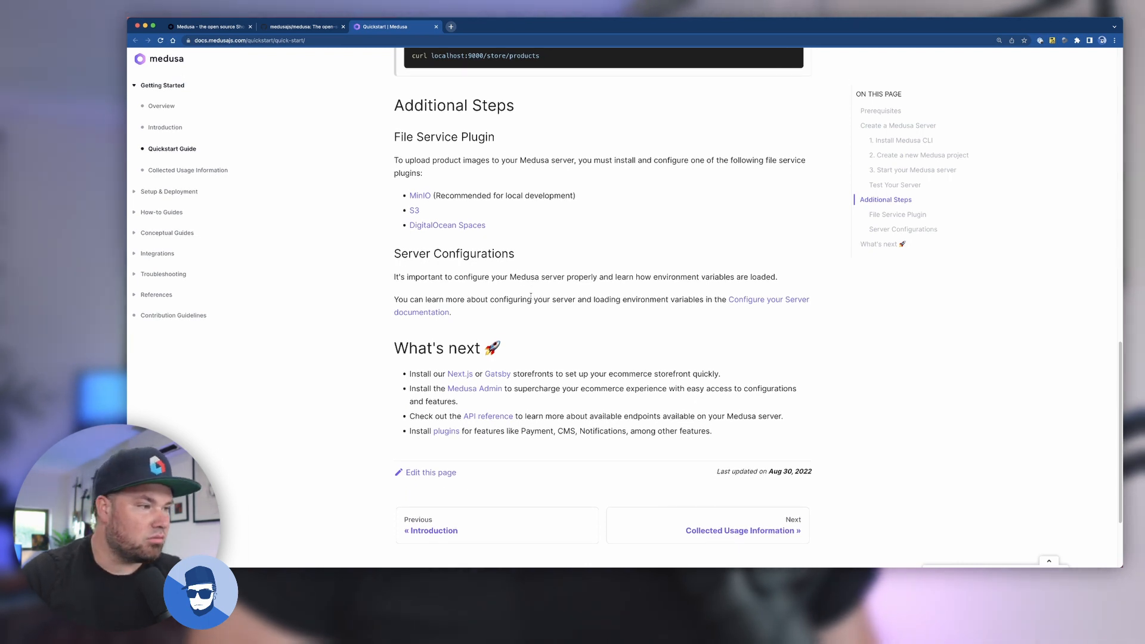
pyautogui.scroll(-1, 483, 327)
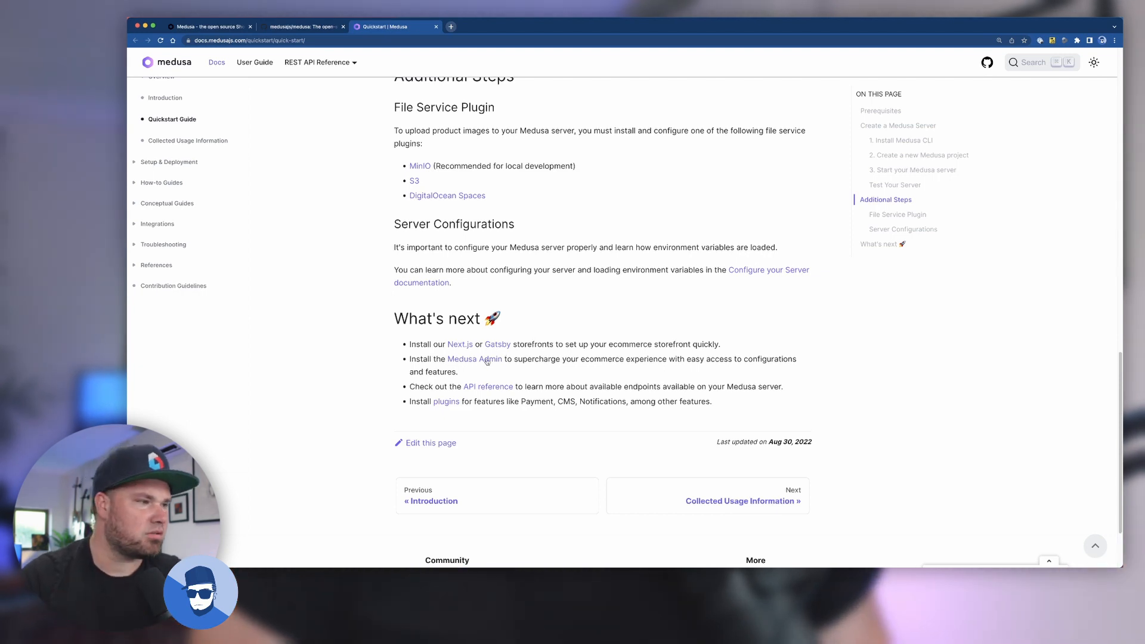
# On the Medusa Admin quickstart tab, select the git clone command for the admin repository
pyautogui.click(477, 26)
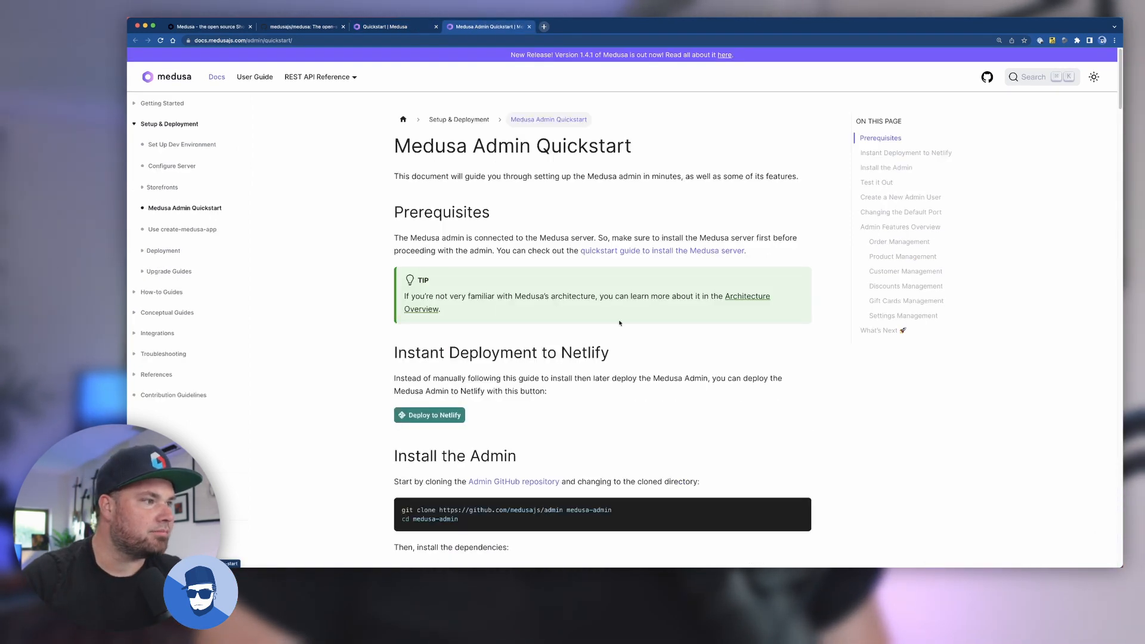
pyautogui.scroll(-3, 394, 346)
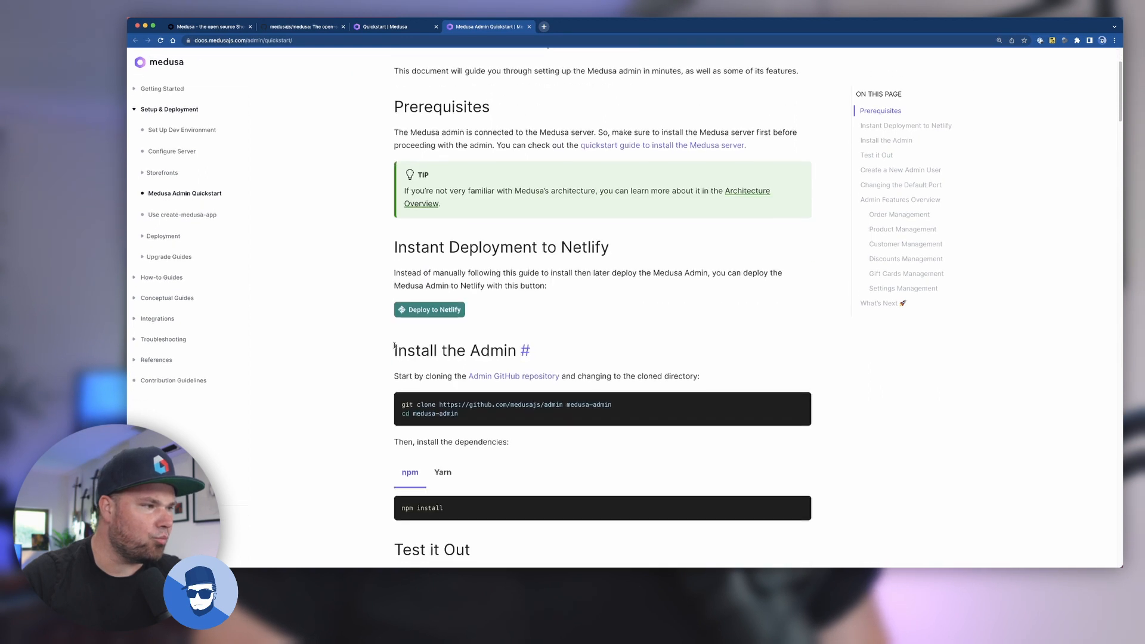
pyautogui.scroll(-2, 391, 339)
pyautogui.scroll(-1, 392, 339)
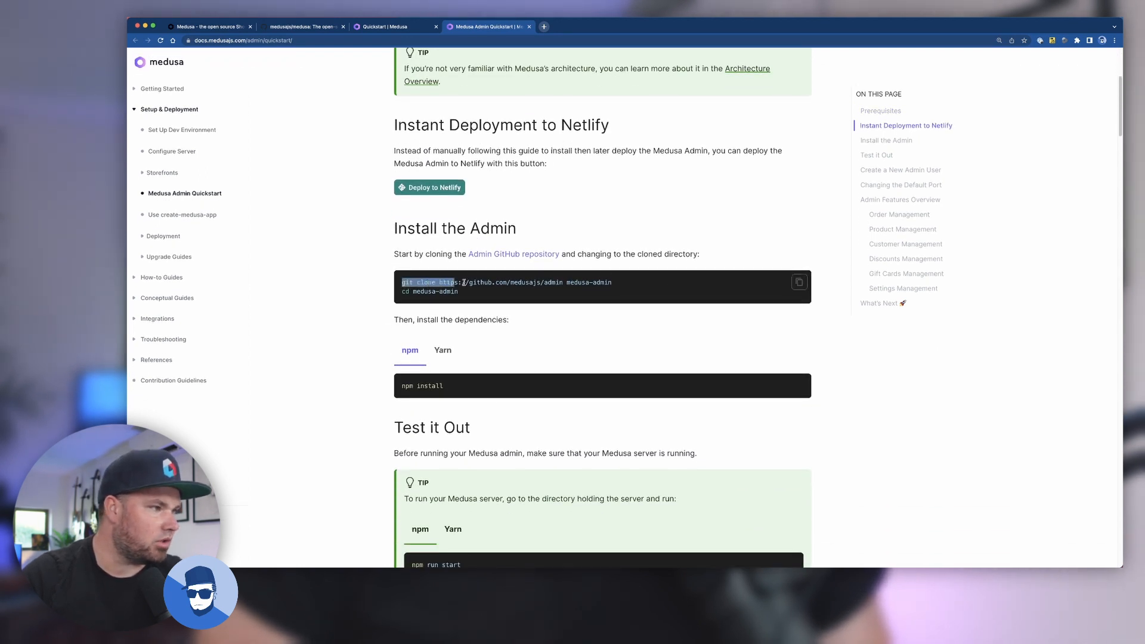
pyautogui.moveTo(480, 282); pyautogui.dragTo(614, 282)
pyautogui.press('super+c')
# From the Tim-Tries folder, clone medusajs/admin into medusa-admin, checking the server tab meanwhile
pyautogui.press('super+Tab')
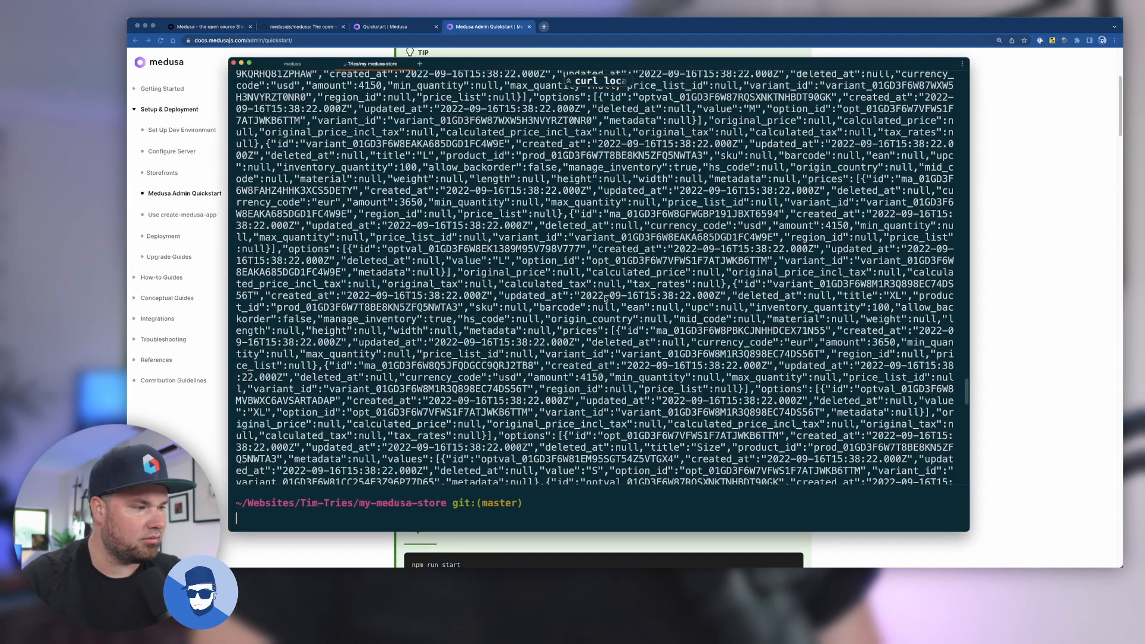
pyautogui.write('cd ../')
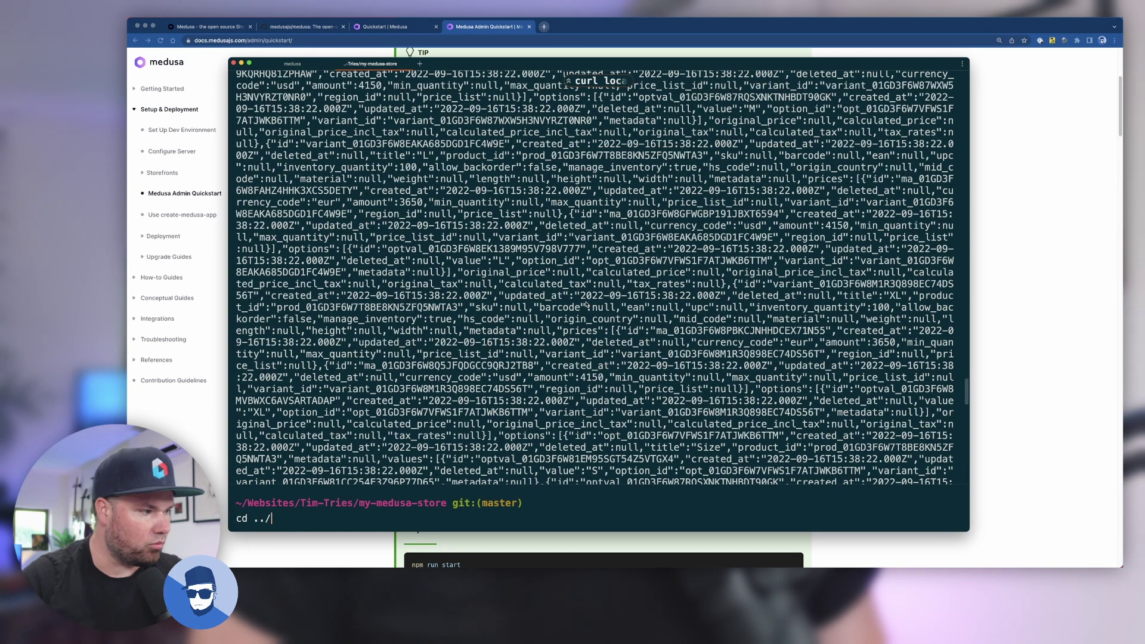
pyautogui.press('Return')
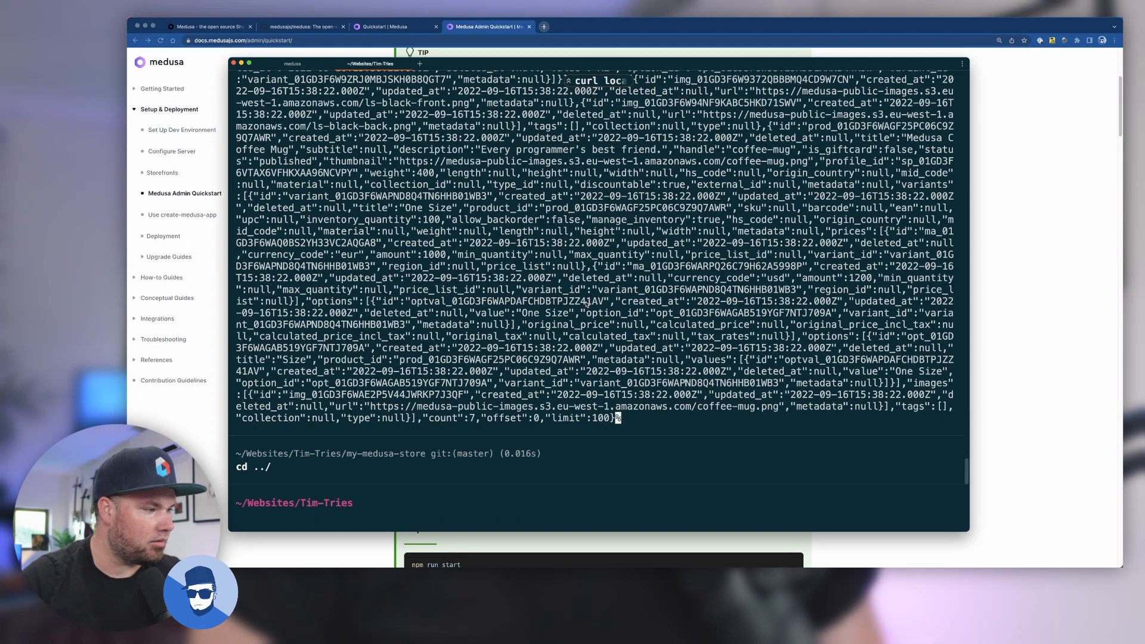
pyautogui.press('super+v')
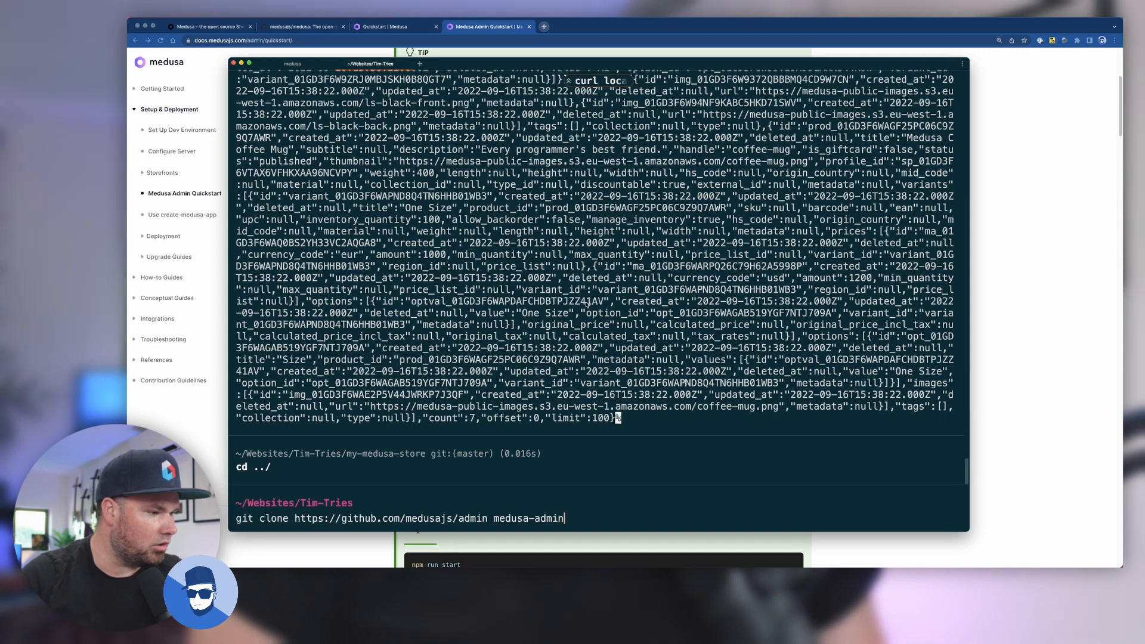
pyautogui.press('Return')
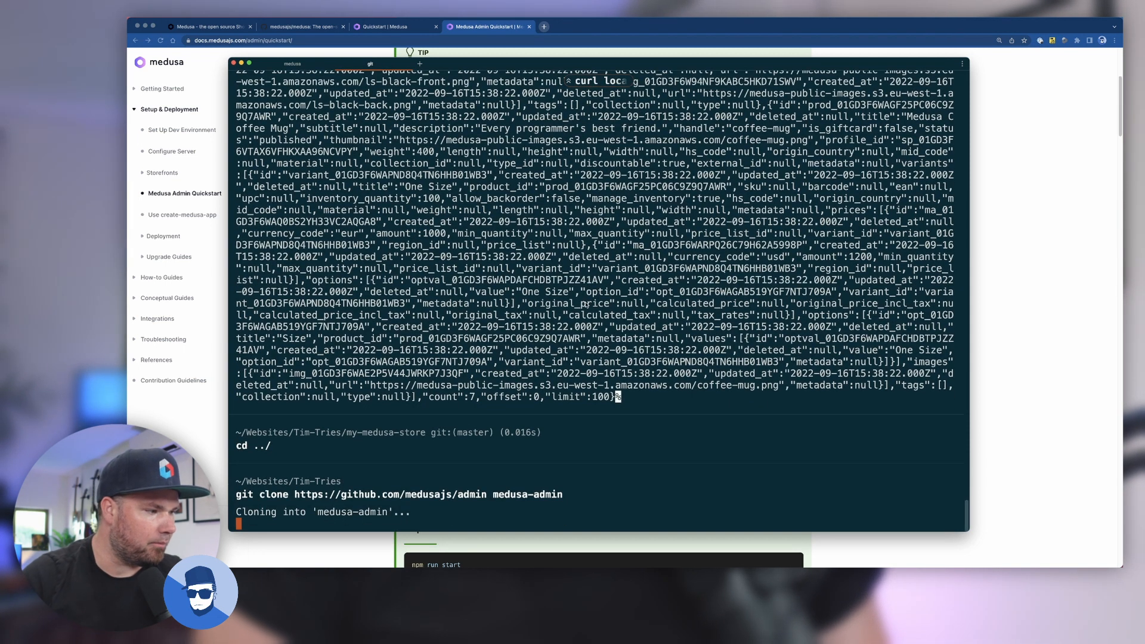
pyautogui.click(294, 63)
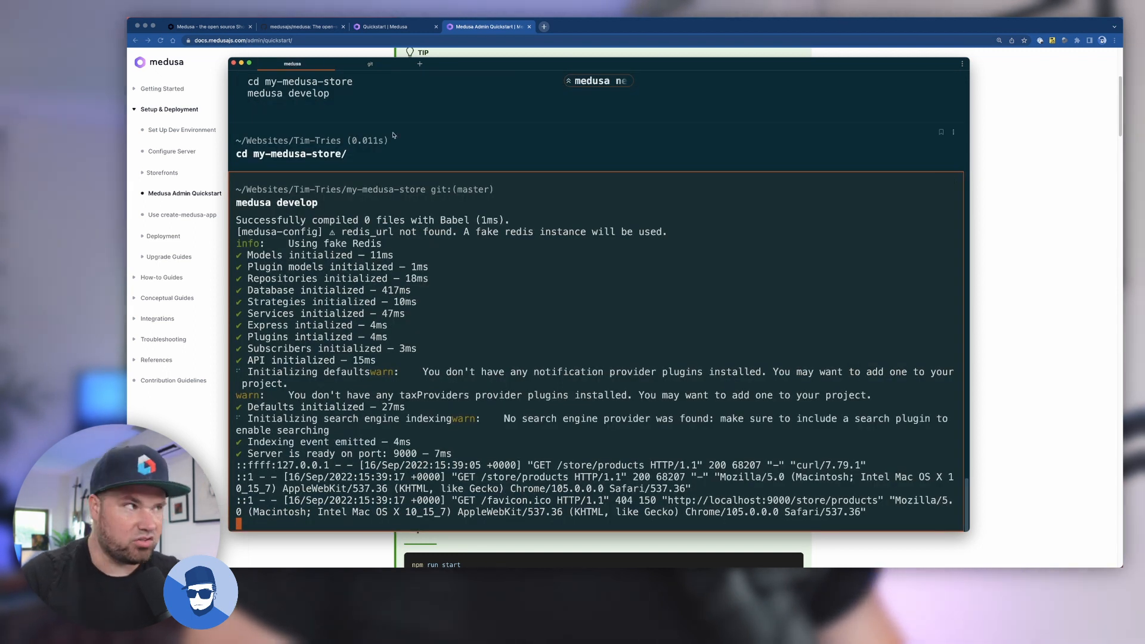
pyautogui.click(370, 63)
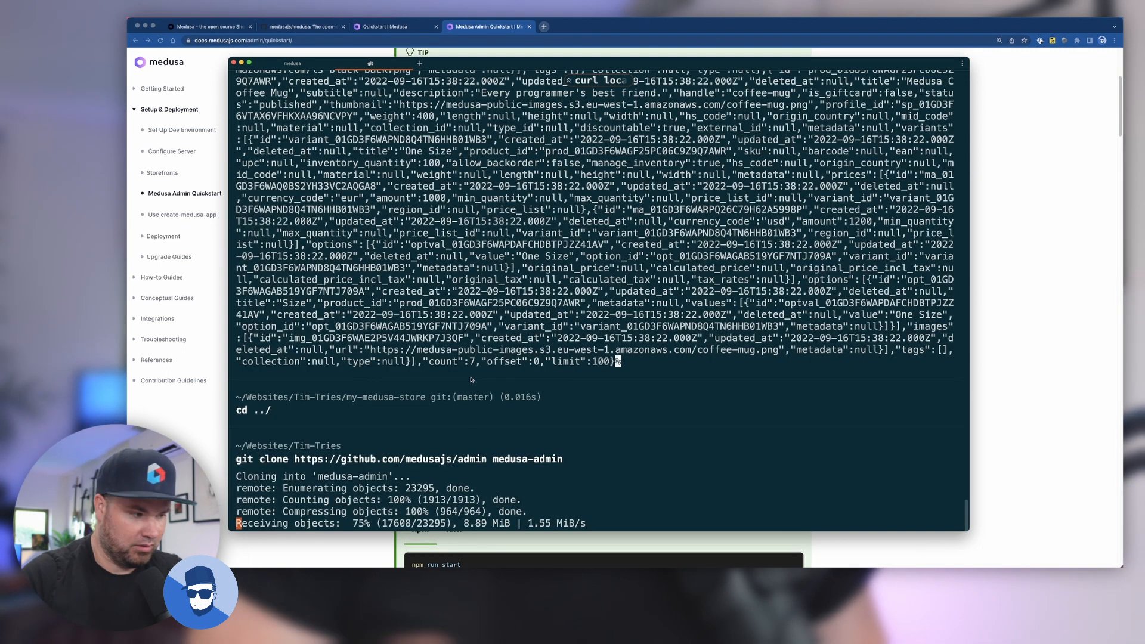
pyautogui.press('super+Tab')
pyautogui.scroll(5, 447, 358)
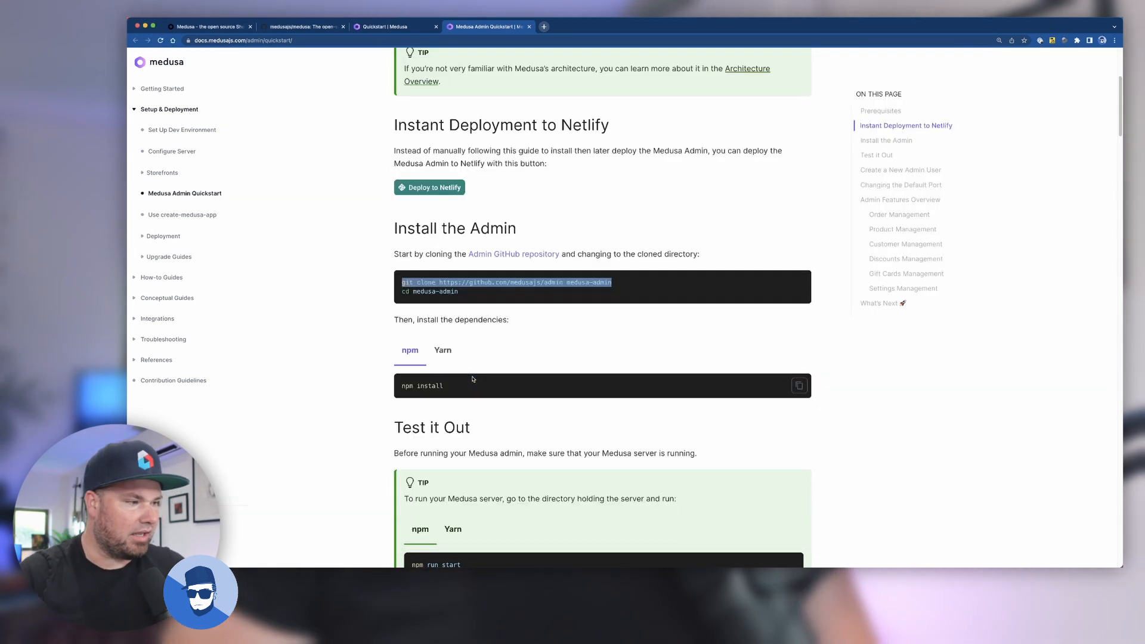
pyautogui.scroll(-2, 465, 340)
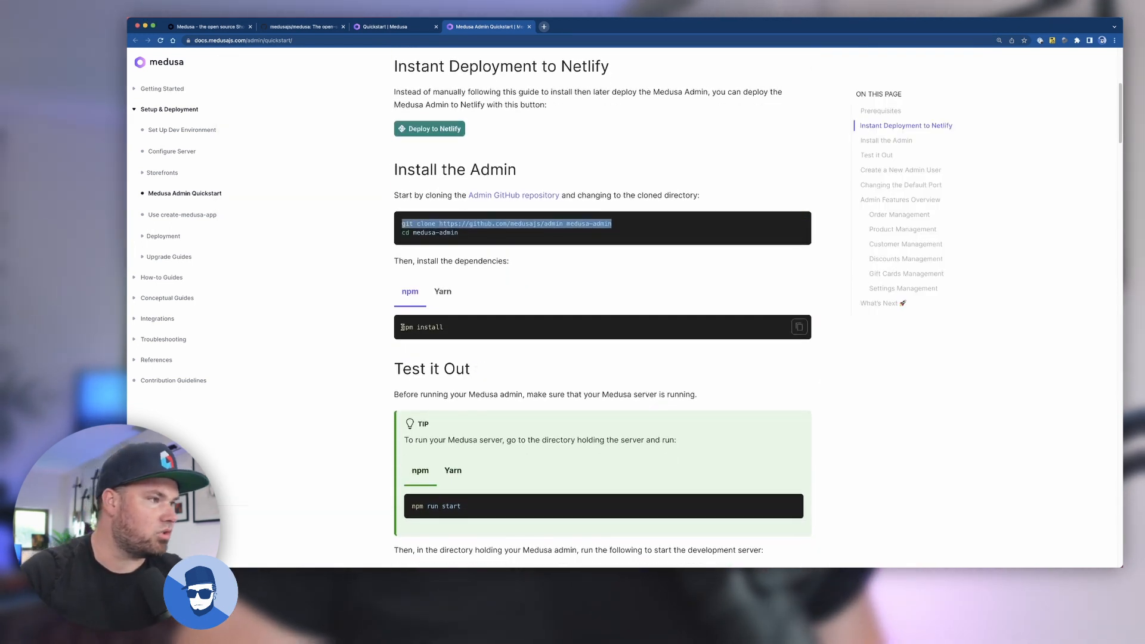
# Copy 'npm install' from the docs, move into medusa-admin and run it
pyautogui.moveTo(402, 327); pyautogui.dragTo(450, 330)
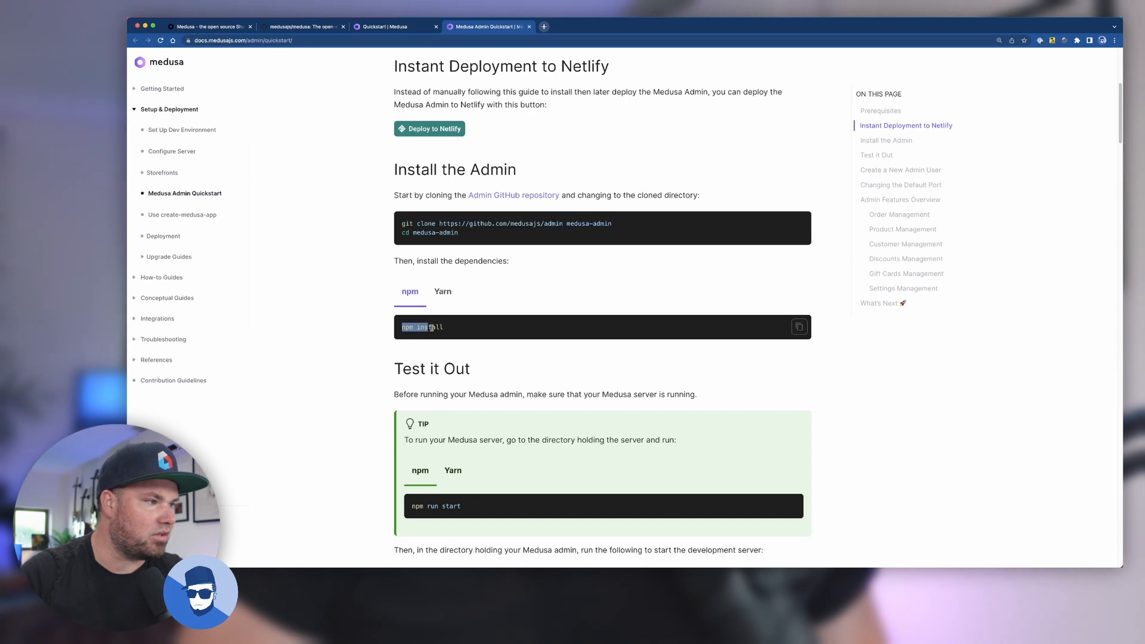
pyautogui.press('super+Tab')
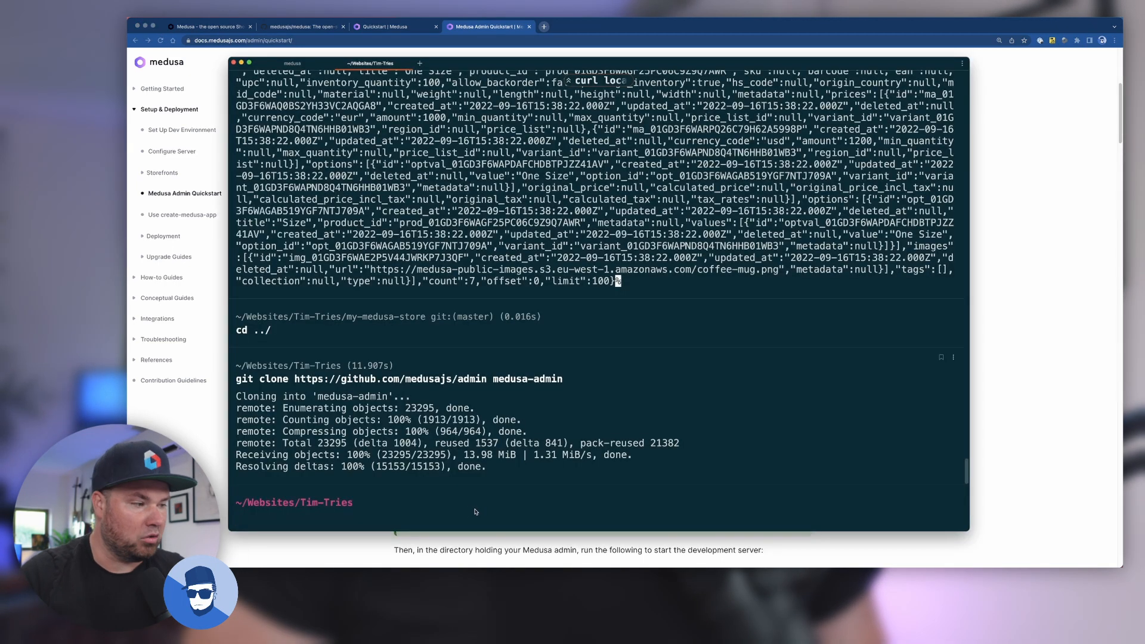
pyautogui.write('cd ../')
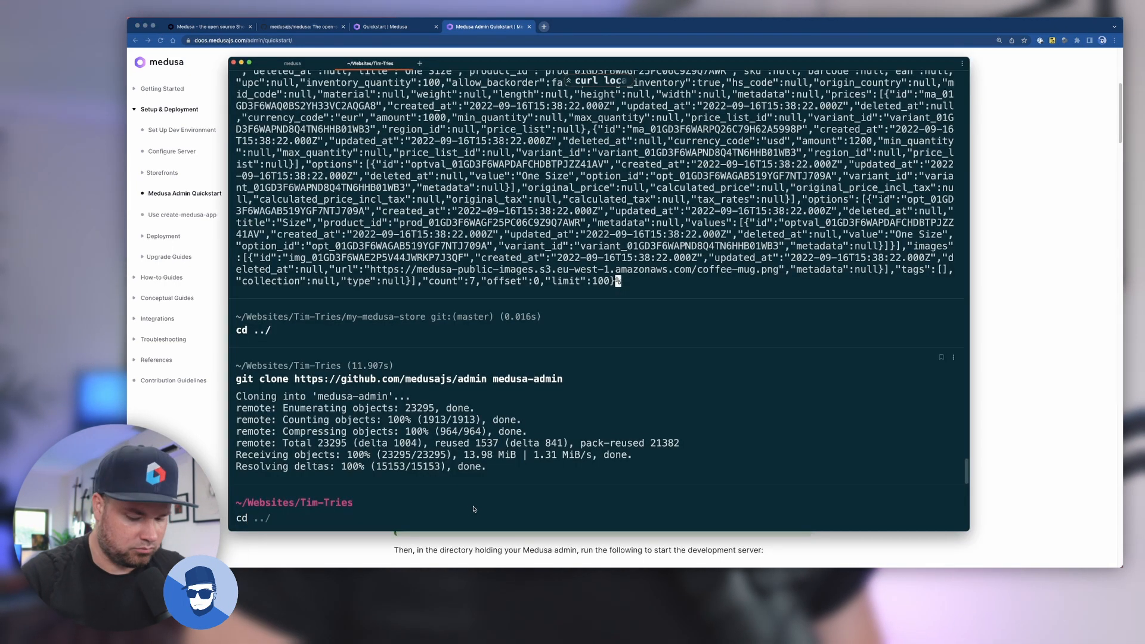
pyautogui.write('cd medusa-admin/')
pyautogui.press('Return')
pyautogui.write('npm install')
pyautogui.press('Return')
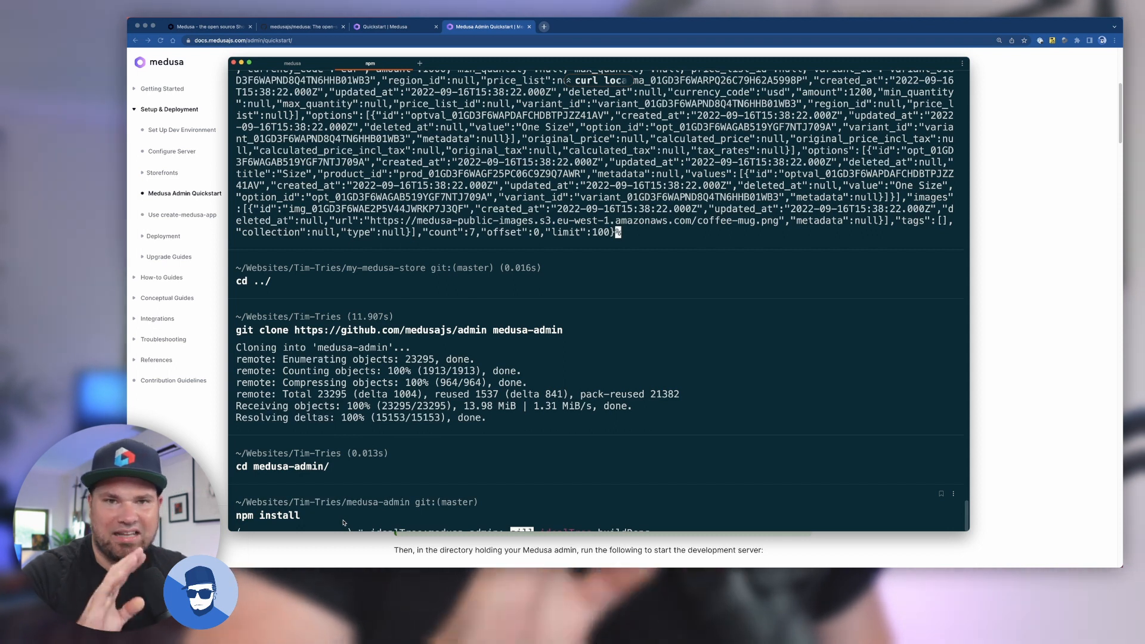
# Highlight the seeded admin email and password in the Test it Out tip
pyautogui.press('super+Tab')
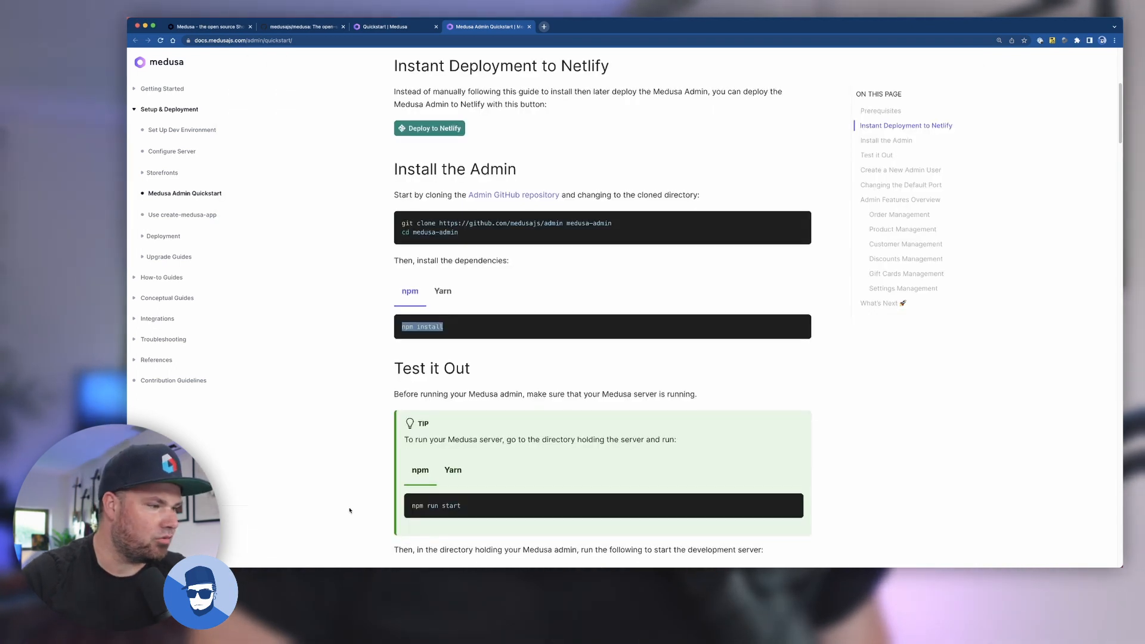
pyautogui.scroll(-5, 344, 519)
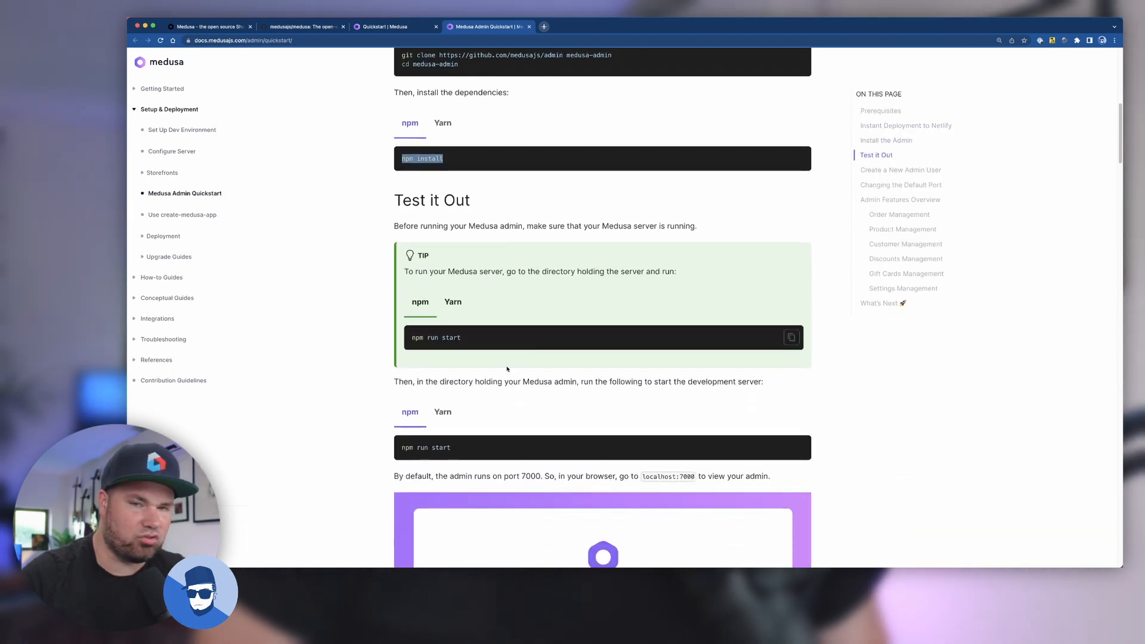
pyautogui.scroll(-4, 483, 382)
pyautogui.scroll(-3, 537, 313)
pyautogui.scroll(-2, 587, 238)
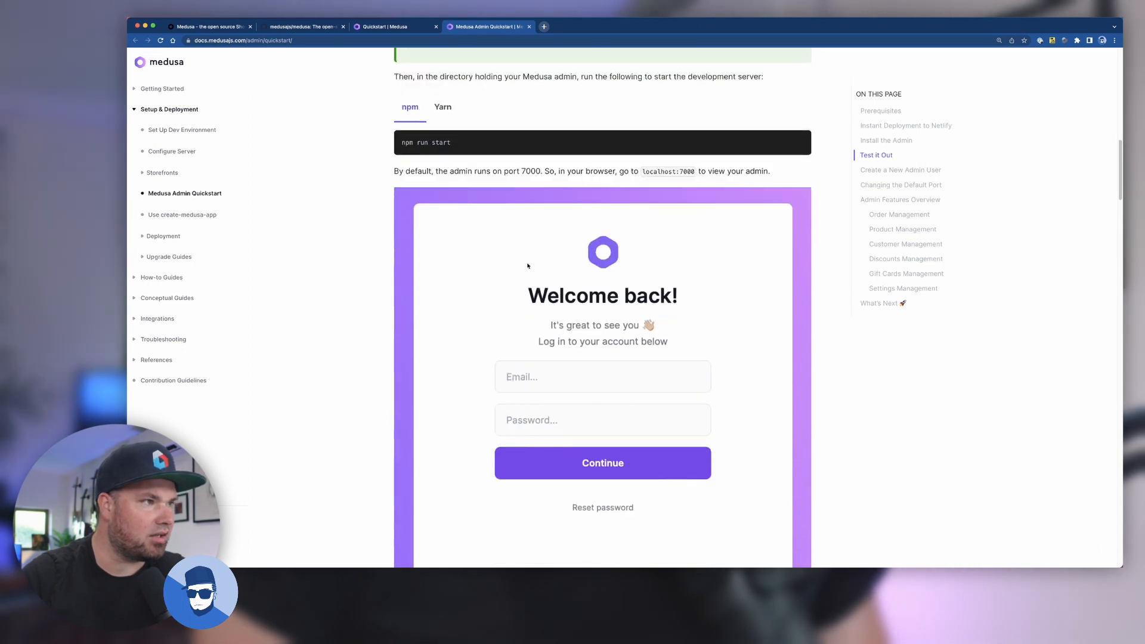
pyautogui.scroll(-2, 641, 314)
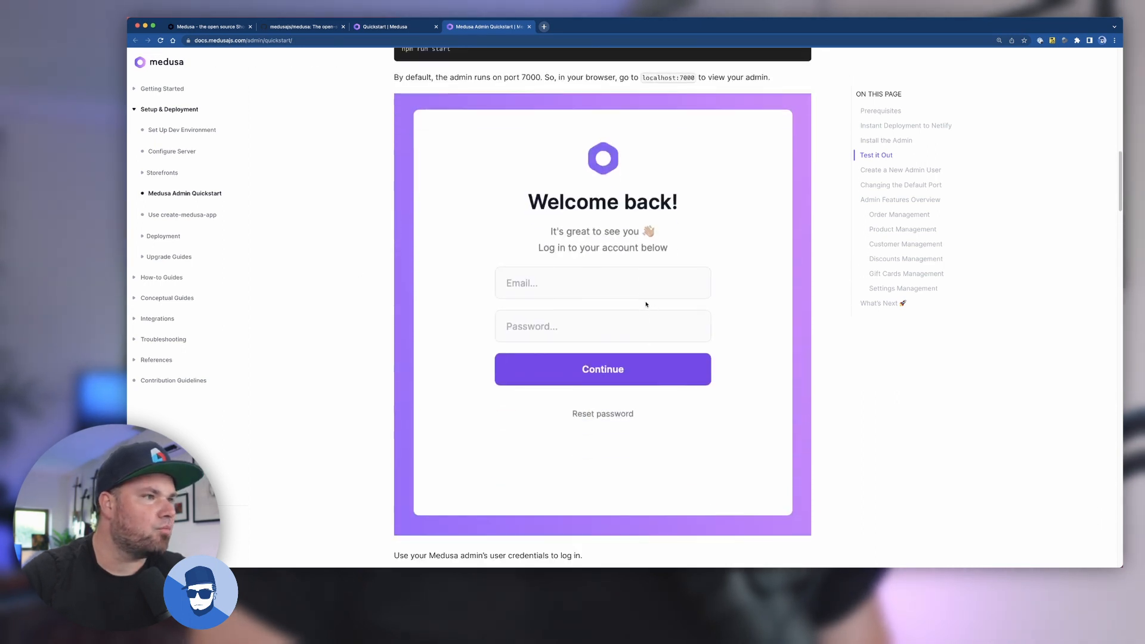
pyautogui.scroll(-3, 667, 335)
pyautogui.scroll(-2, 668, 336)
pyautogui.scroll(-2, 667, 336)
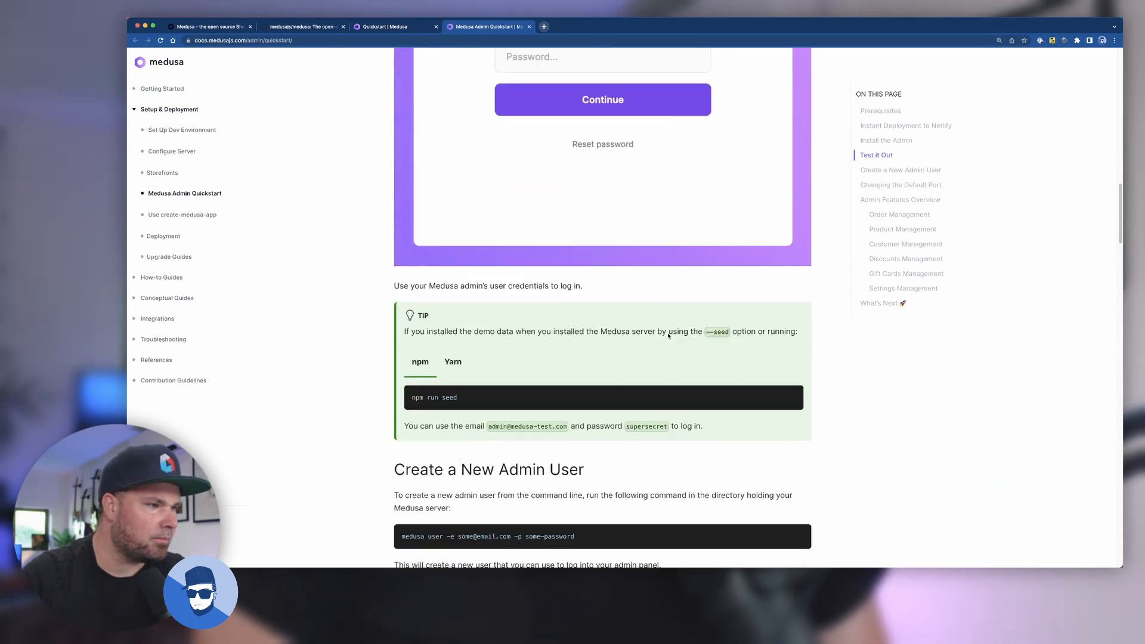
pyautogui.scroll(-1, 668, 336)
pyautogui.scroll(-1, 681, 314)
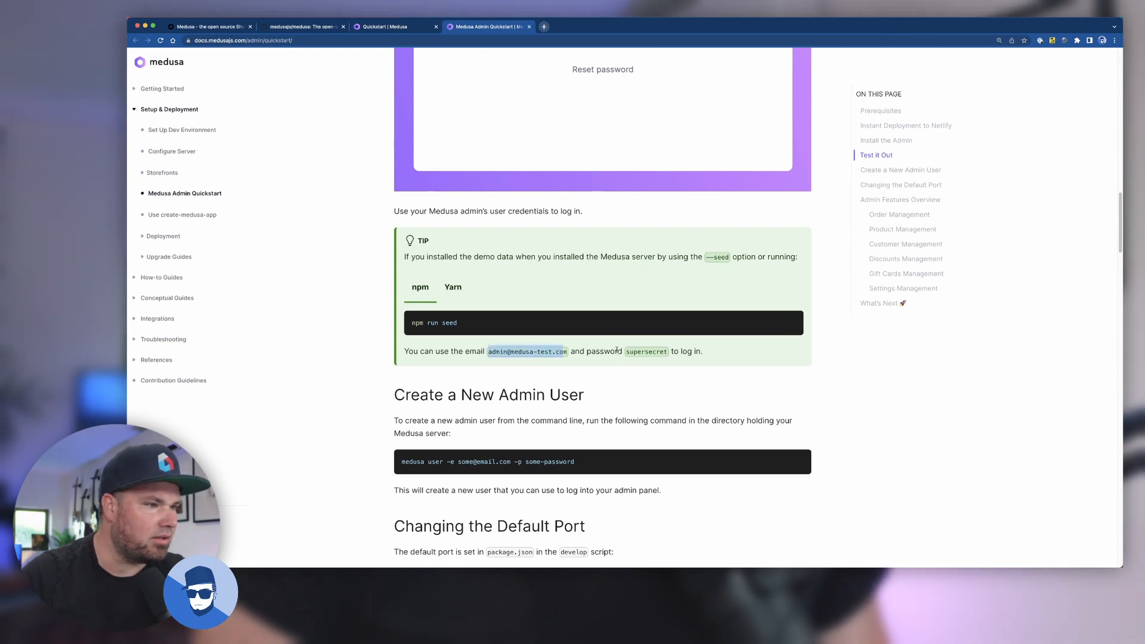
pyautogui.click(644, 352)
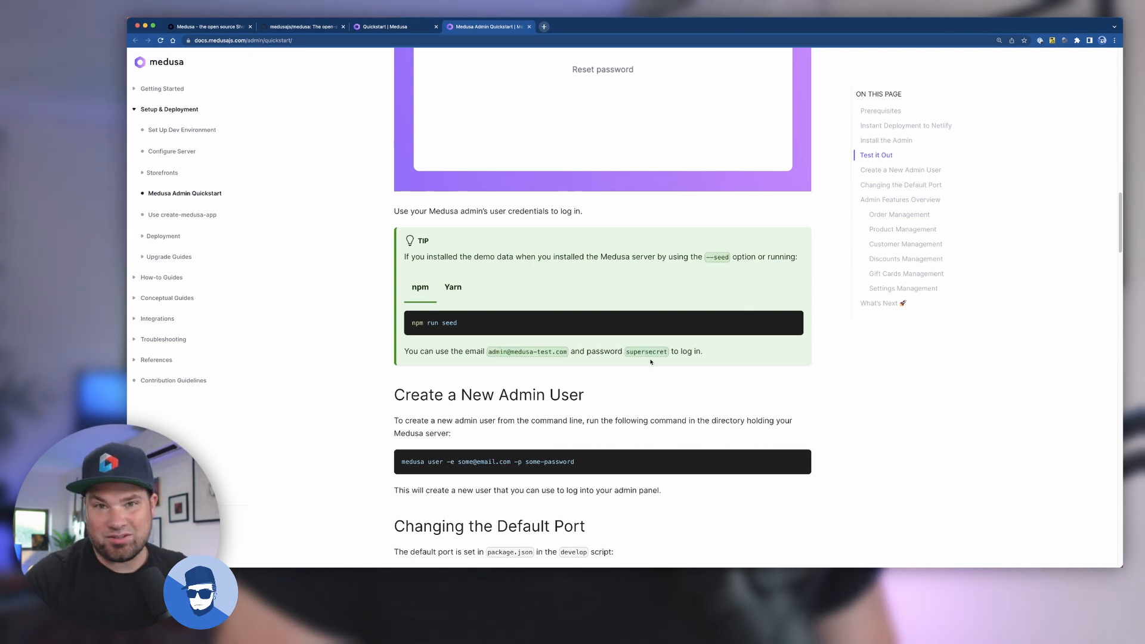
pyautogui.click(651, 361)
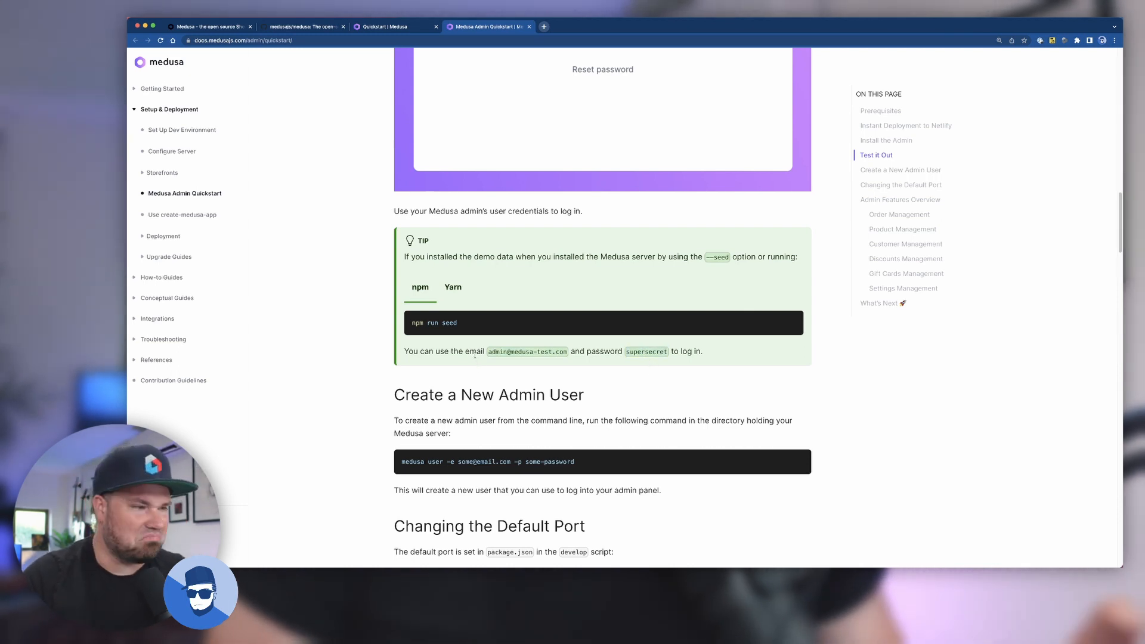
pyautogui.moveTo(529, 351); pyautogui.dragTo(633, 350)
pyautogui.click(663, 351)
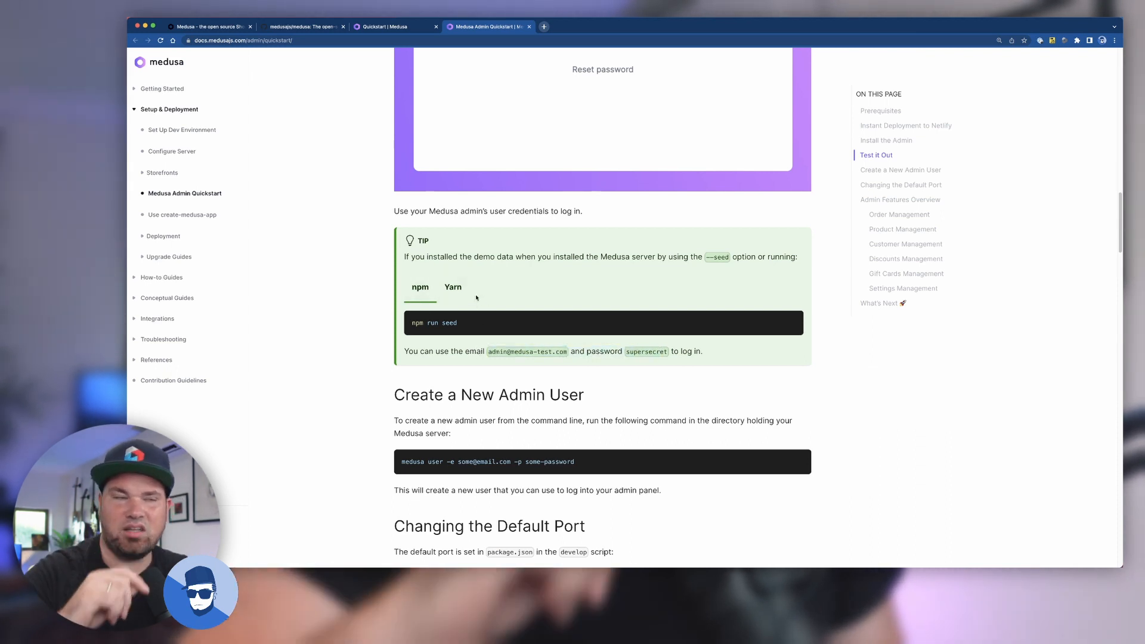
# Check install progress in the terminal, then switch to the server Quickstart guide tab
pyautogui.press('super+Tab')
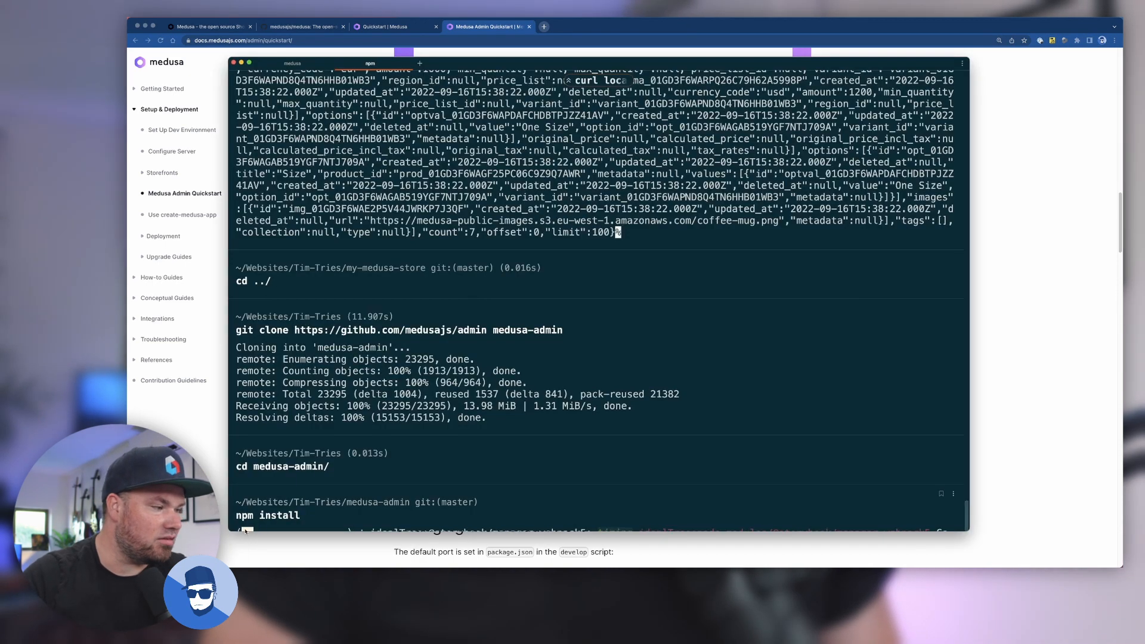
pyautogui.press('super+Tab')
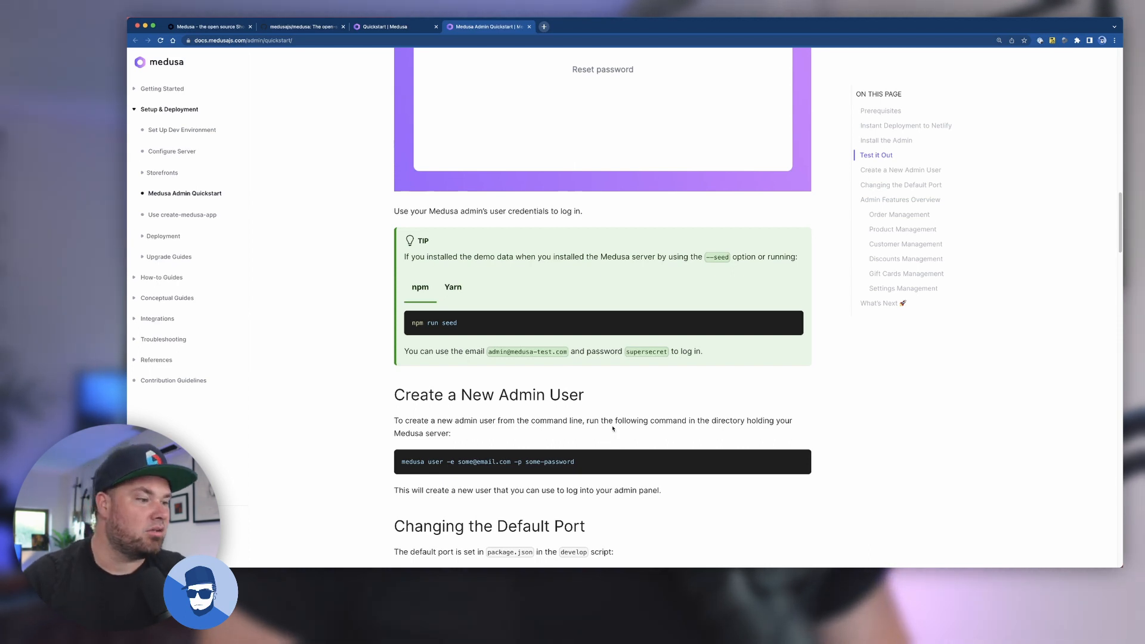
pyautogui.click(375, 27)
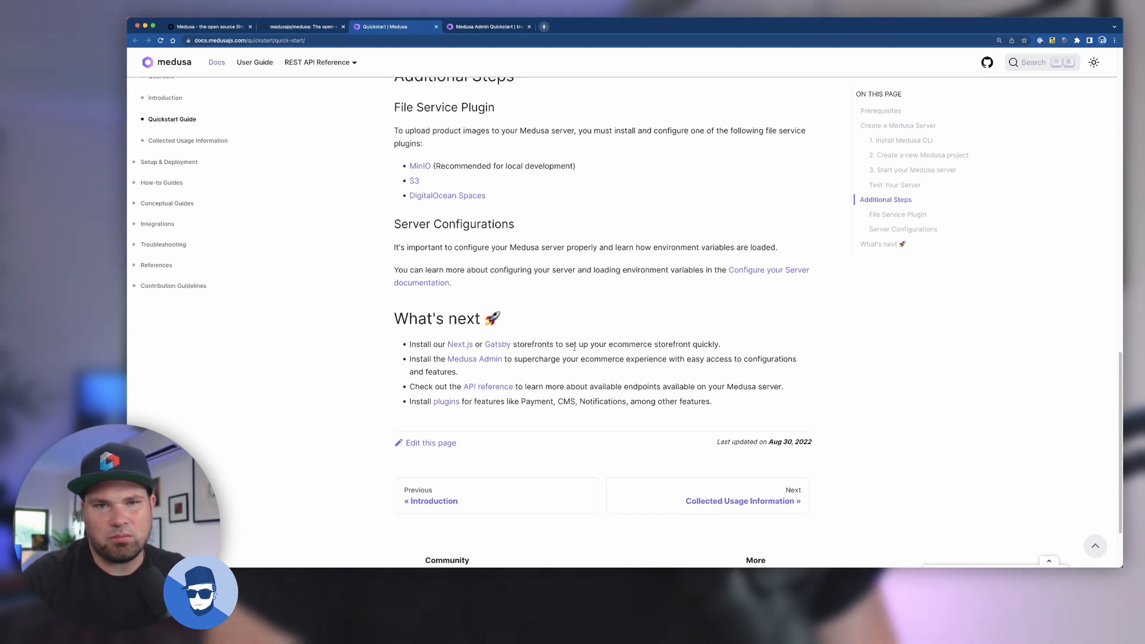
# Open the Next.js storefront quickstart from What's next and switch to its tab
pyautogui.keyDown('super'); pyautogui.click(457, 347); pyautogui.keyUp('super')
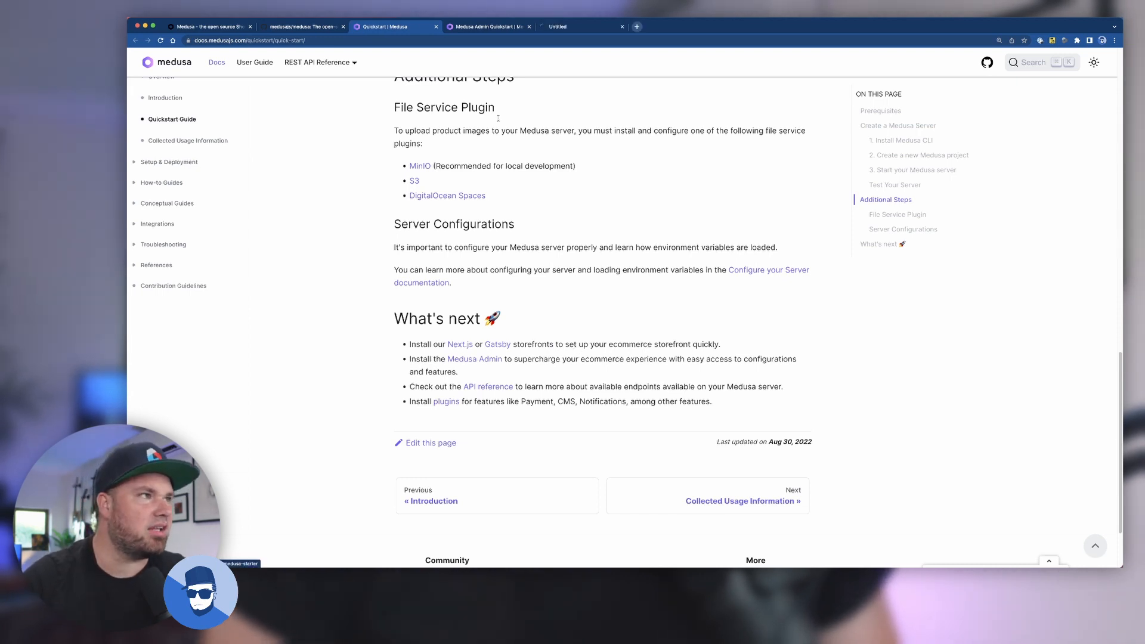
pyautogui.hotkey('ctrl', 'Tab')
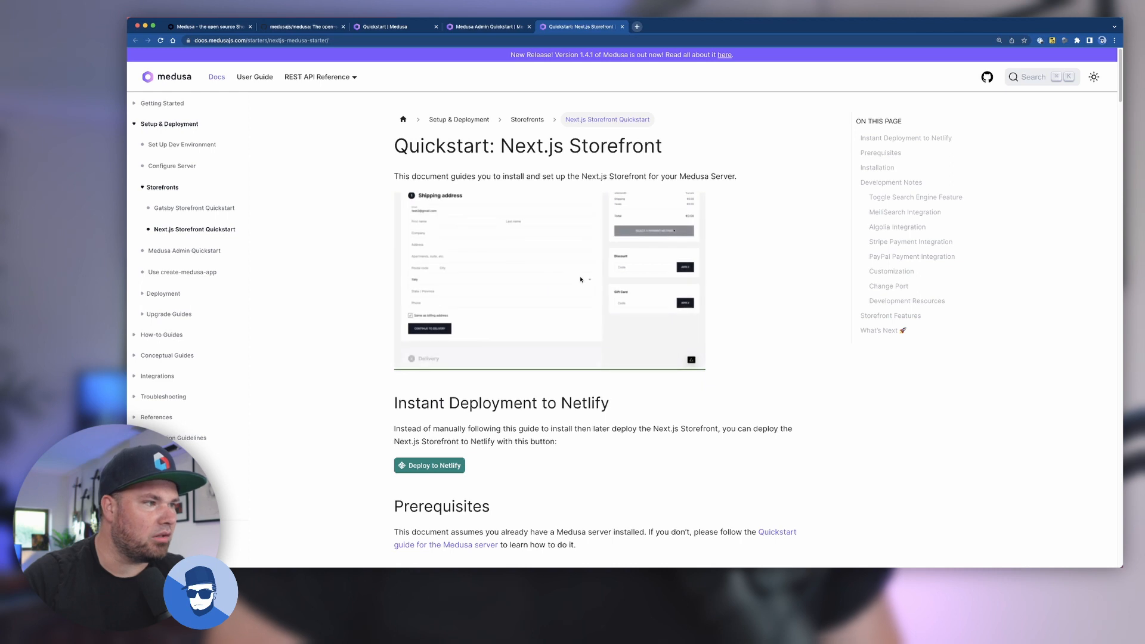
pyautogui.scroll(-2, 573, 306)
pyautogui.scroll(-1, 626, 313)
pyautogui.scroll(-2, 675, 325)
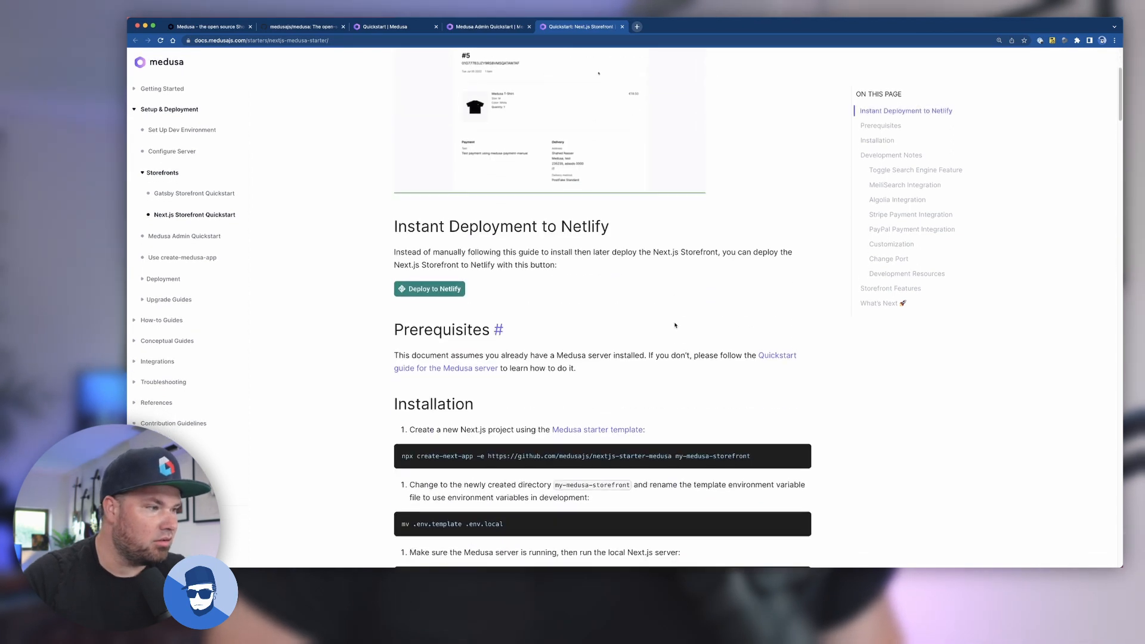
pyautogui.scroll(-1, 674, 326)
pyautogui.scroll(-1, 674, 325)
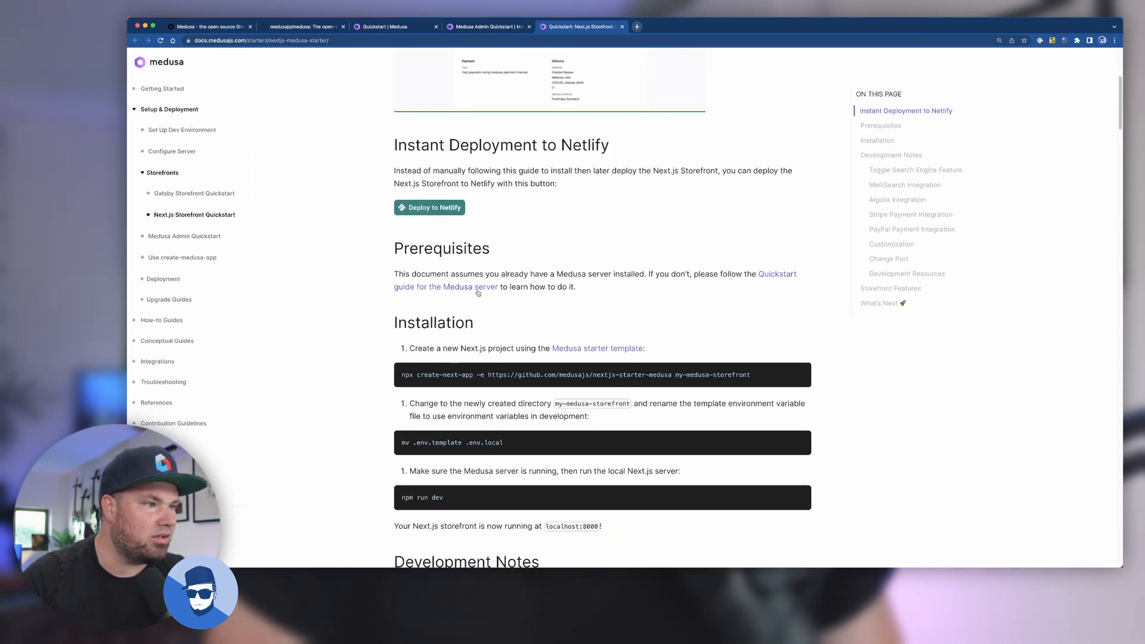
pyautogui.scroll(-1, 554, 302)
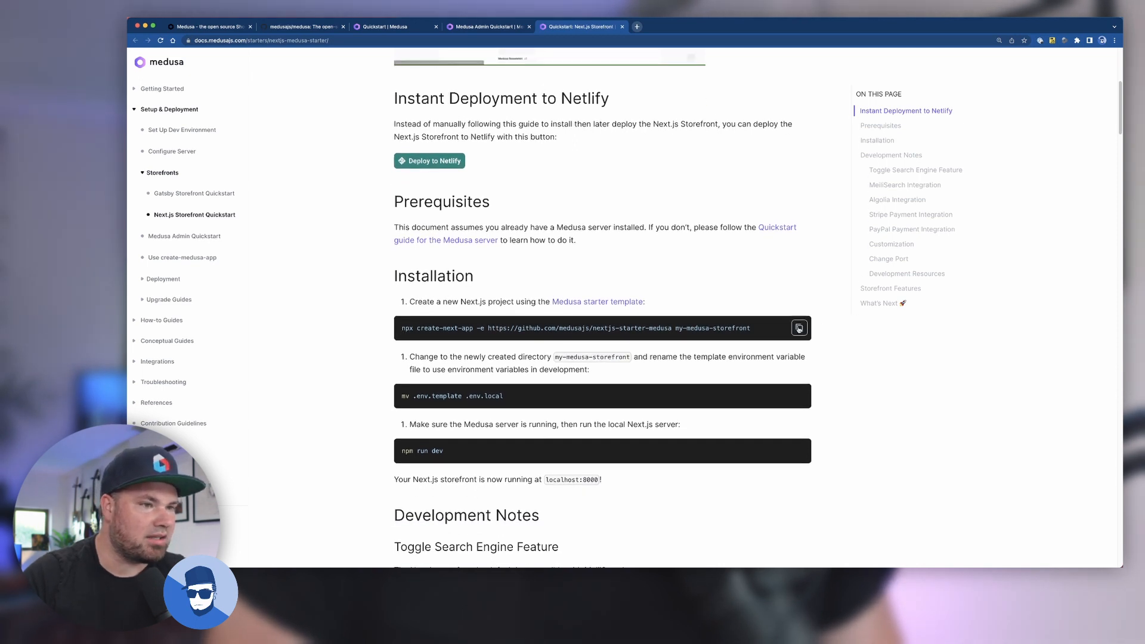
# Run the create-next-app storefront command in a new Warp session from the parent folder
pyautogui.hotkey('ctrl', '`')
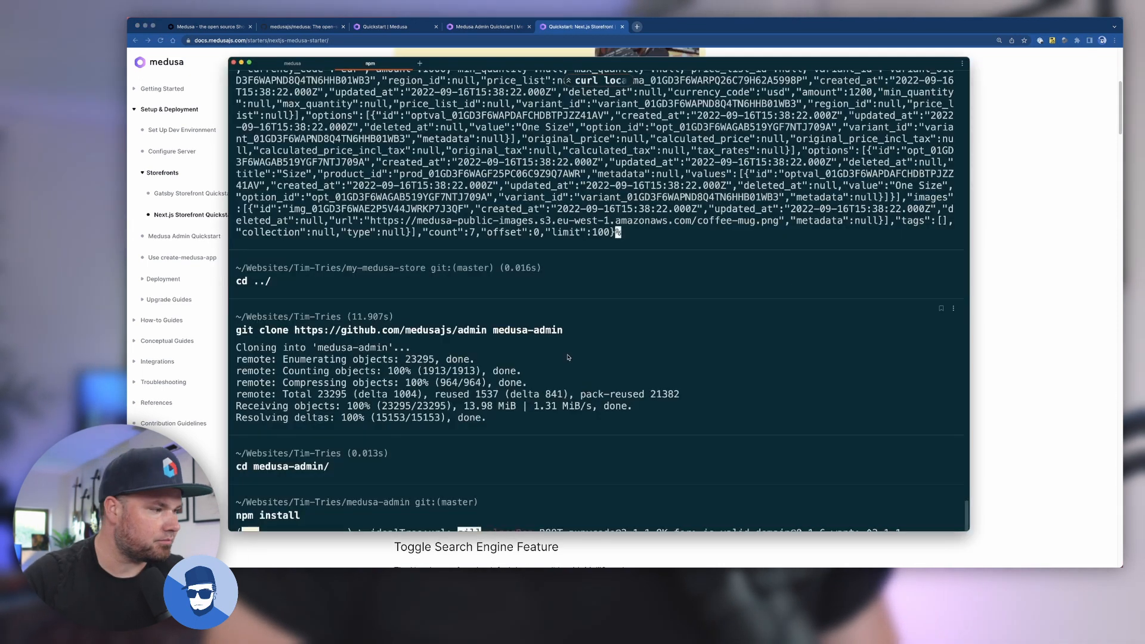
pyautogui.click(421, 64)
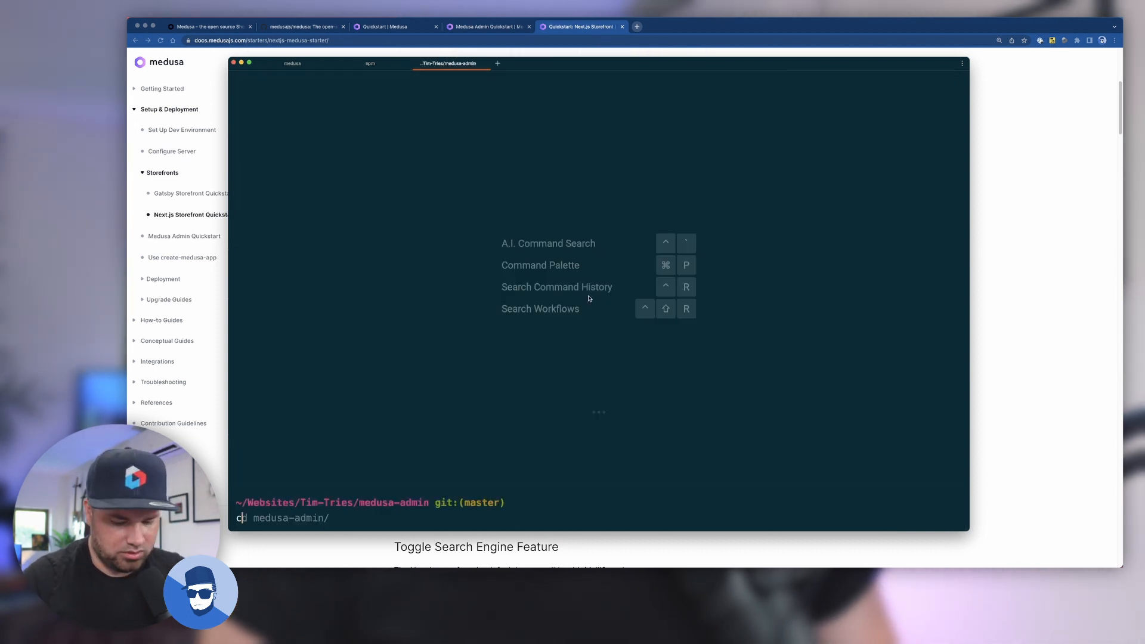
pyautogui.write('cd ../')
pyautogui.press('Return')
pyautogui.write('npx create-next-app -e https://github.com/medusajs/nextjs-starter-medusa my-medusa-storefront')
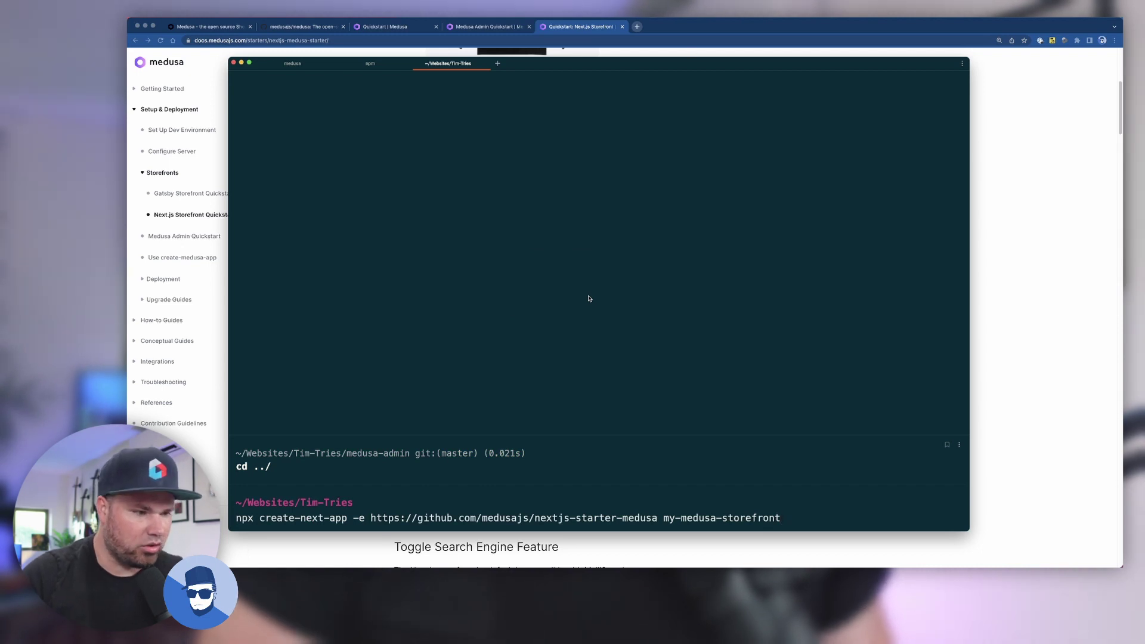
pyautogui.press('Return')
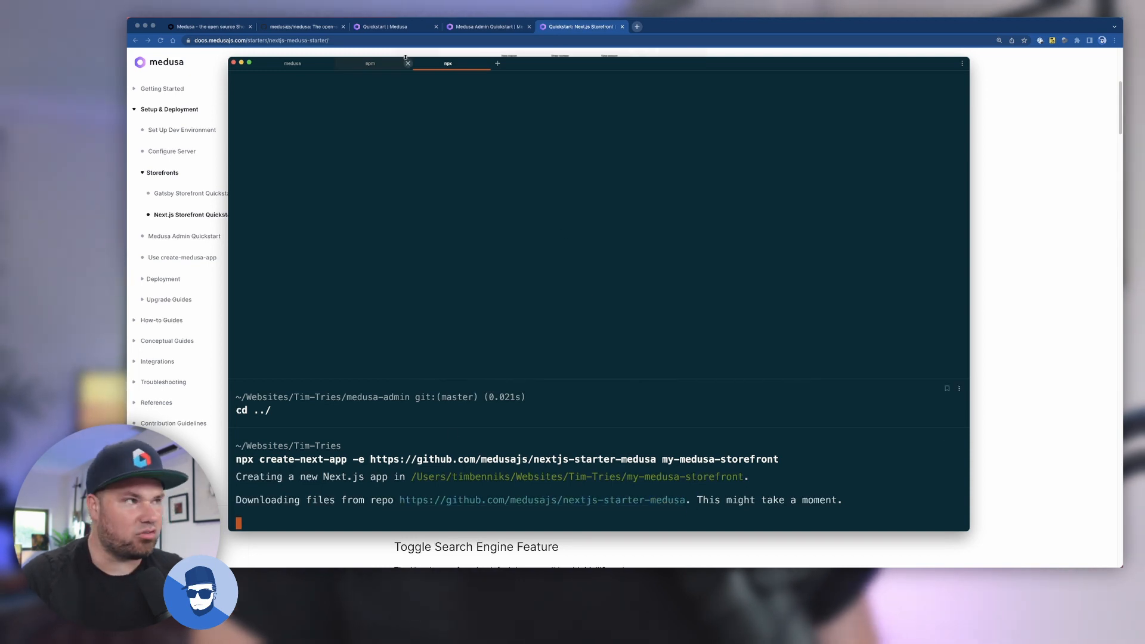
pyautogui.click(371, 61)
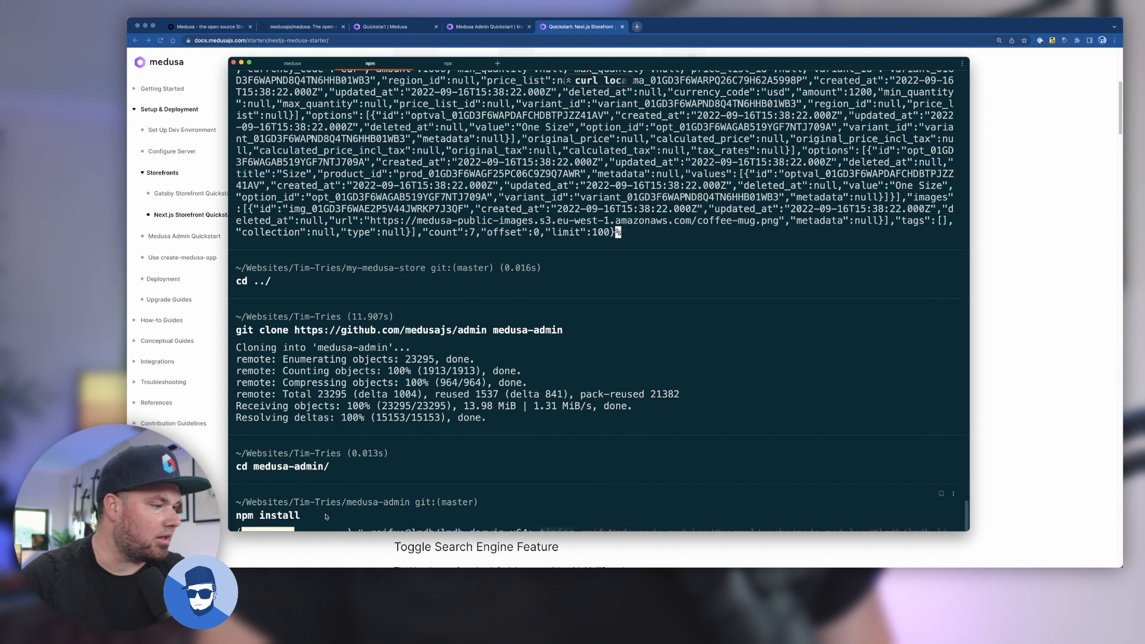
pyautogui.click(451, 62)
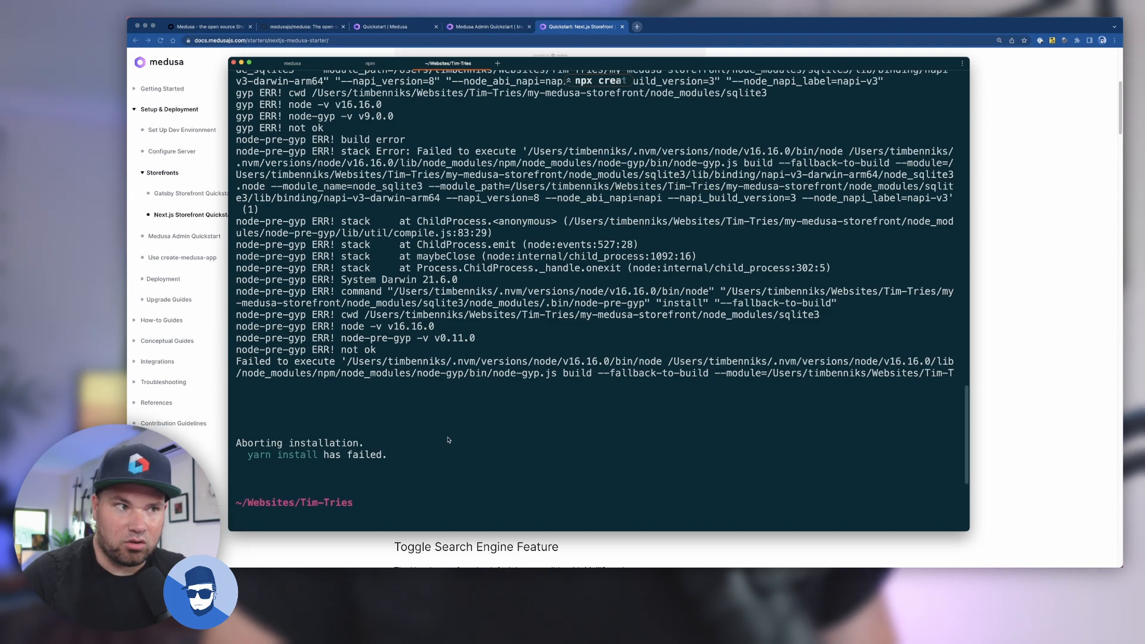
pyautogui.scroll(2, 412, 448)
pyautogui.scroll(3, 448, 437)
pyautogui.scroll(3, 448, 437)
pyautogui.scroll(2, 447, 435)
pyautogui.scroll(3, 448, 434)
pyautogui.scroll(2, 448, 436)
pyautogui.scroll(2, 447, 437)
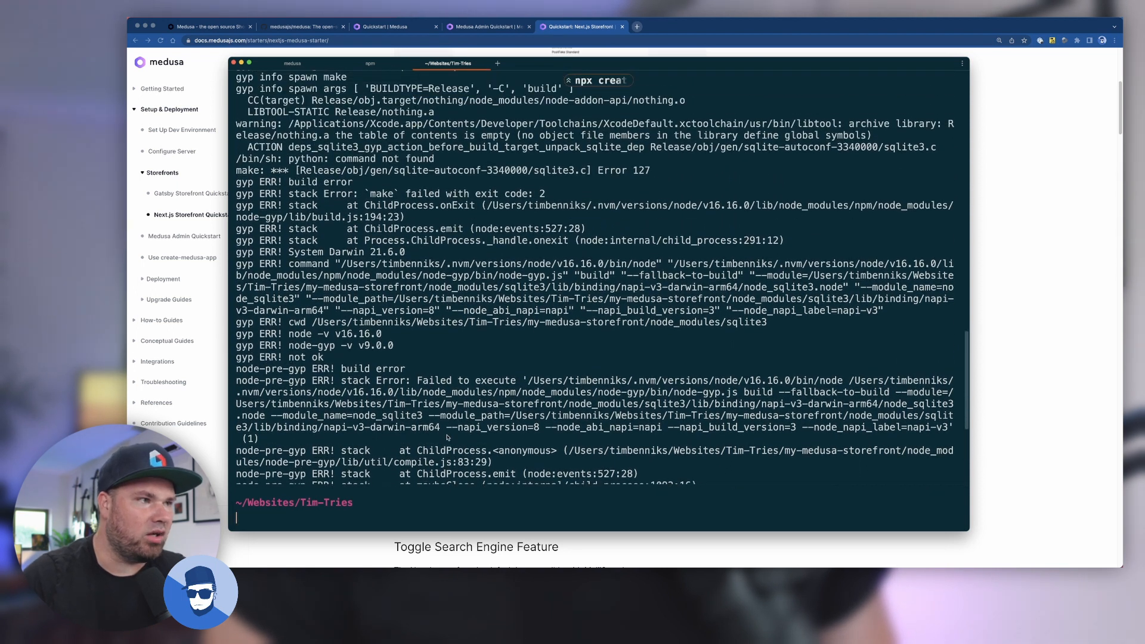
pyautogui.scroll(2, 447, 436)
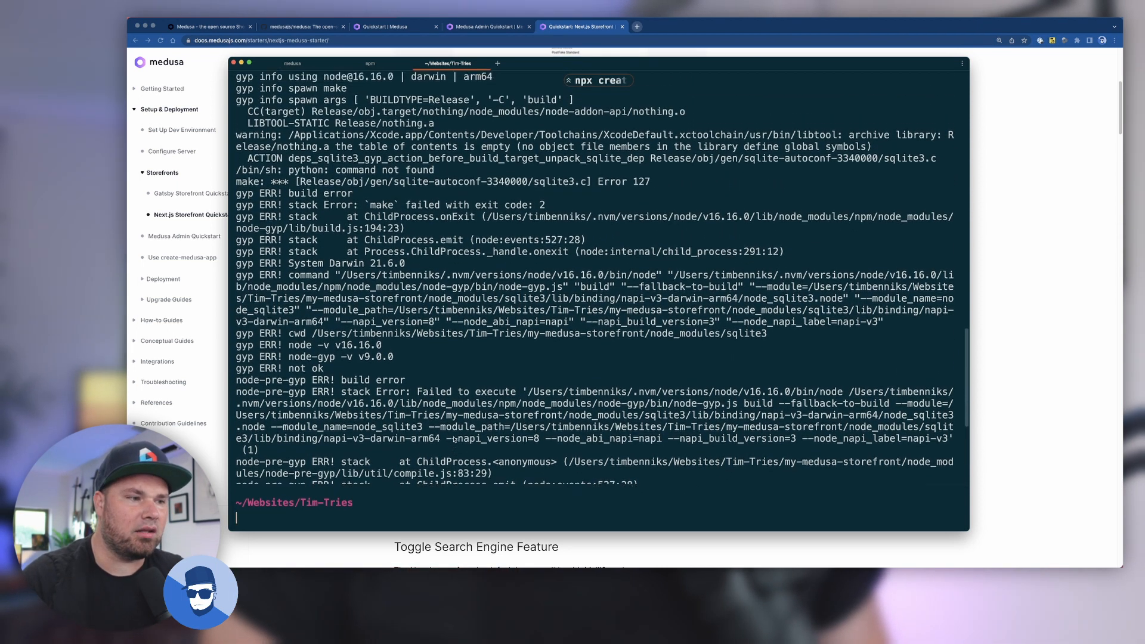
pyautogui.scroll(2, 448, 437)
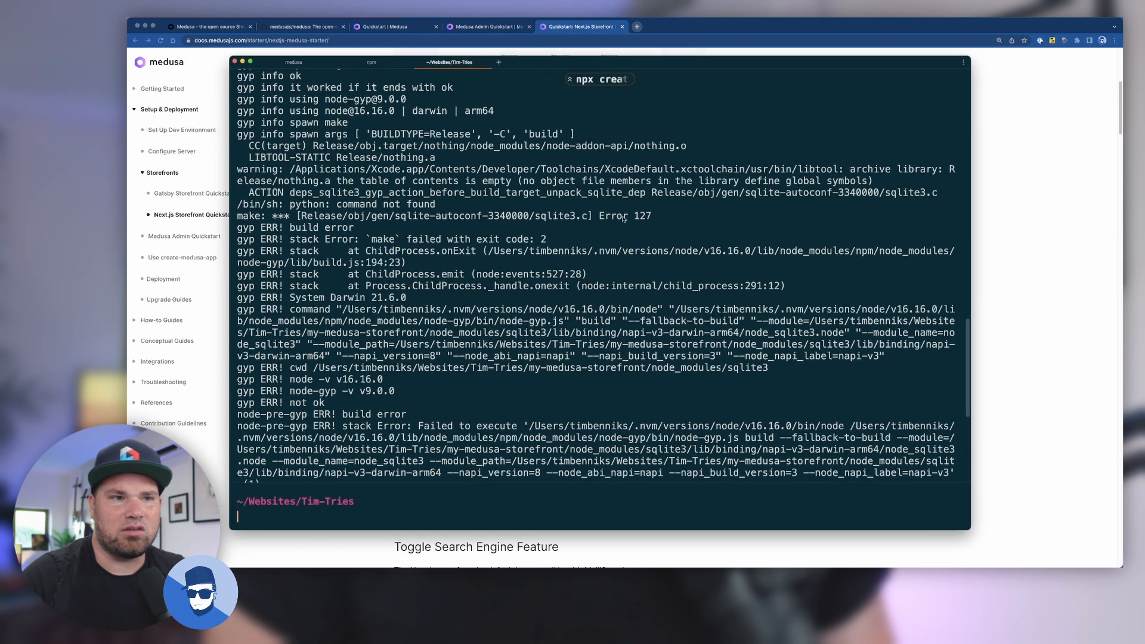
pyautogui.scroll(4, 606, 270)
pyautogui.scroll(3, 606, 270)
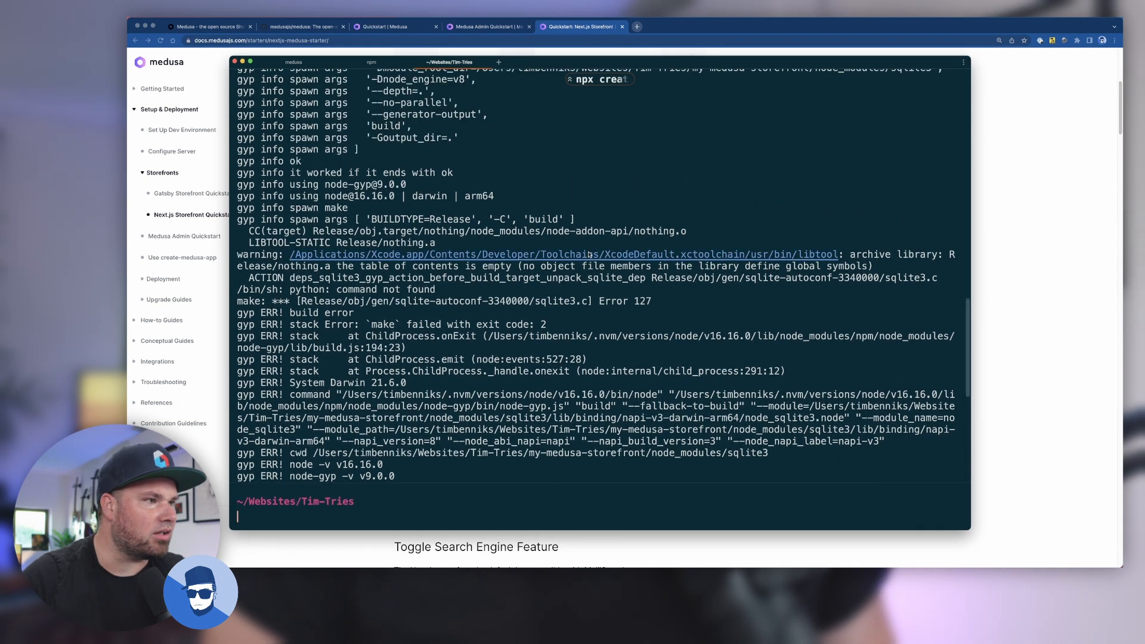
pyautogui.scroll(10, 483, 241)
pyautogui.scroll(10, 518, 251)
pyautogui.scroll(10, 543, 256)
pyautogui.scroll(5, 543, 257)
pyautogui.scroll(5, 543, 257)
pyautogui.scroll(5, 622, 214)
pyautogui.scroll(4, 622, 214)
pyautogui.scroll(-15, 573, 242)
pyautogui.scroll(-10, 508, 276)
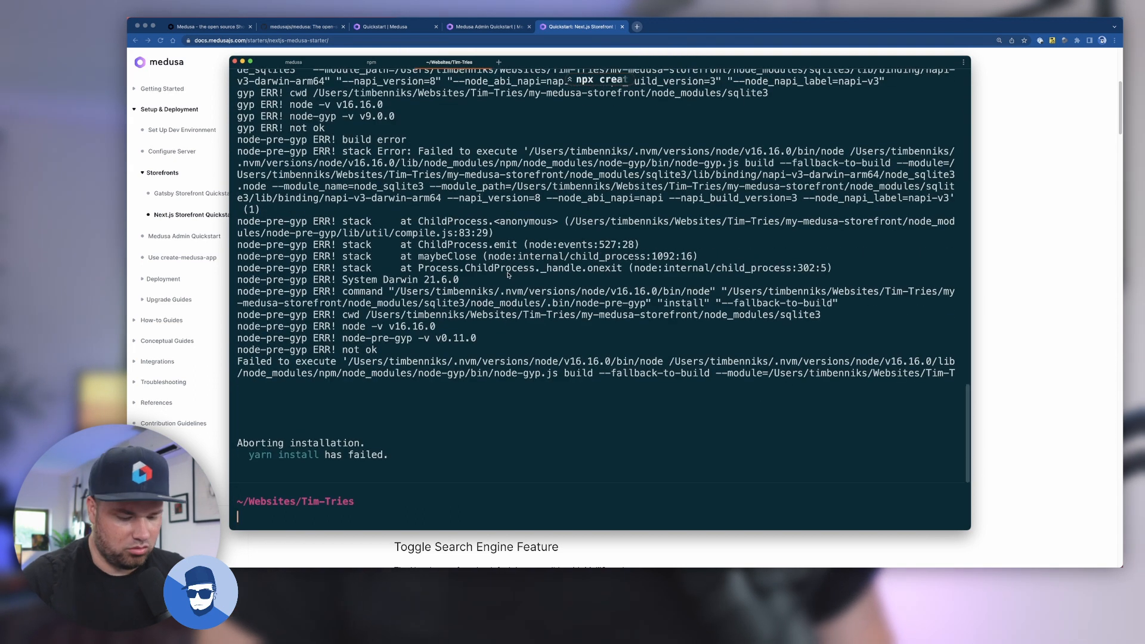
pyautogui.write('cd my-')
# Enter my-medusa-storefront and delete its node_modules folder
pyautogui.press('Tab')
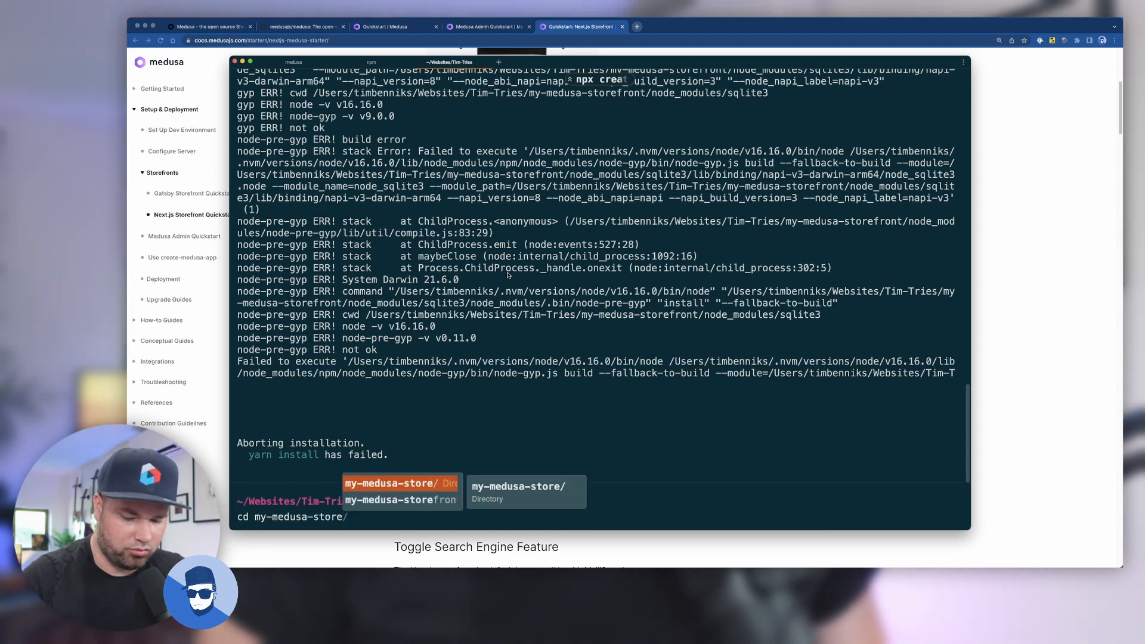
pyautogui.press('Tab')
pyautogui.press('Return')
pyautogui.press('Return')
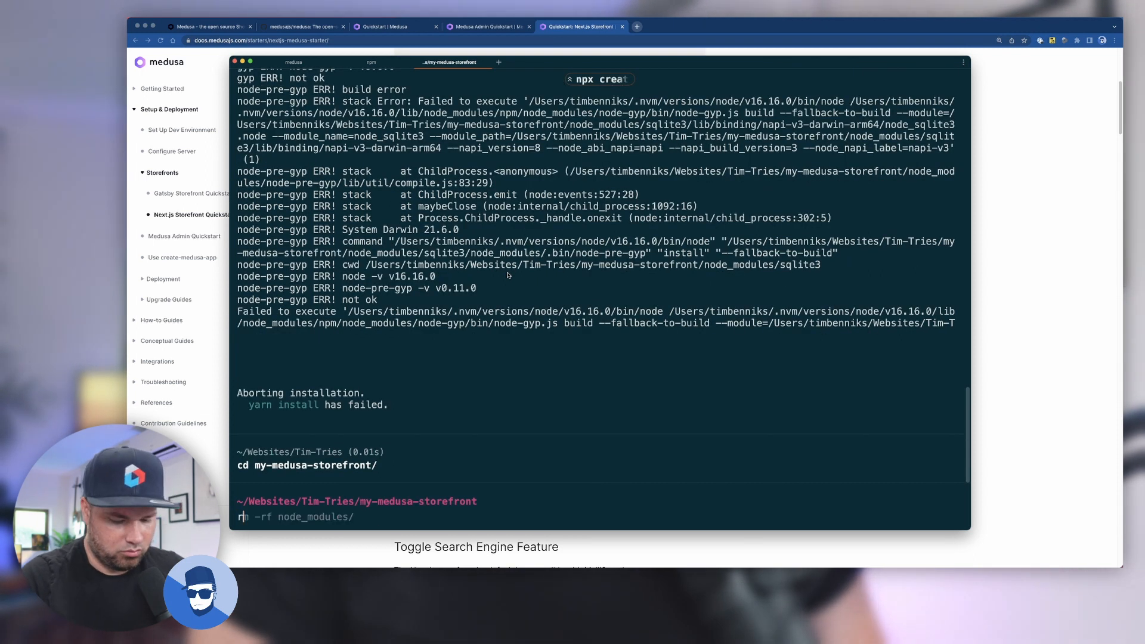
pyautogui.write('rm -rf')
pyautogui.press('Right')
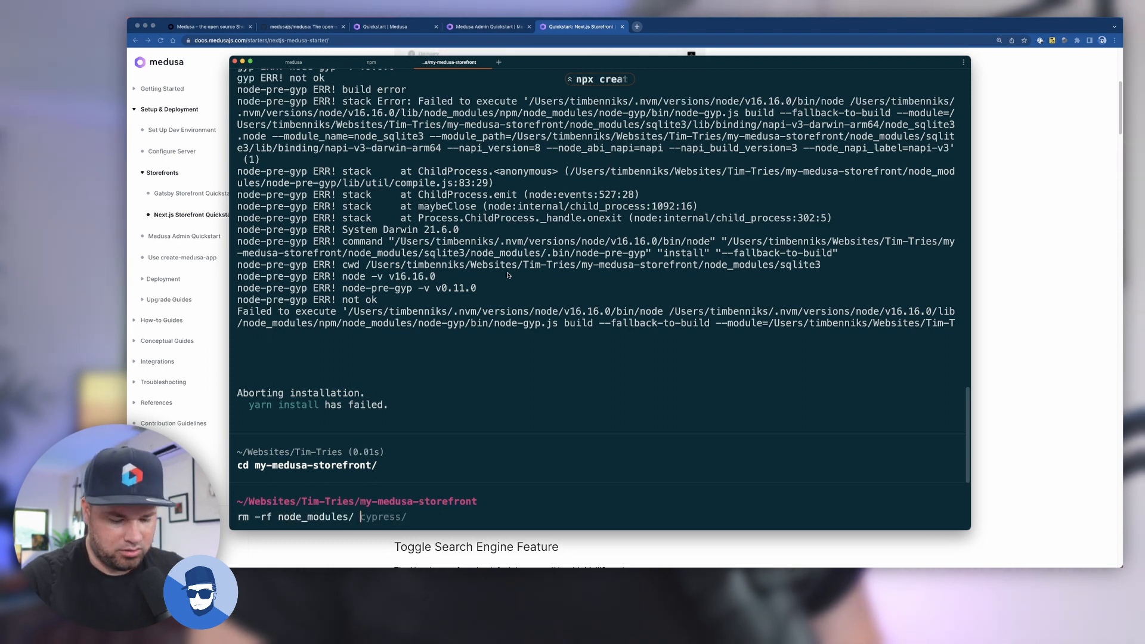
pyautogui.press('Return')
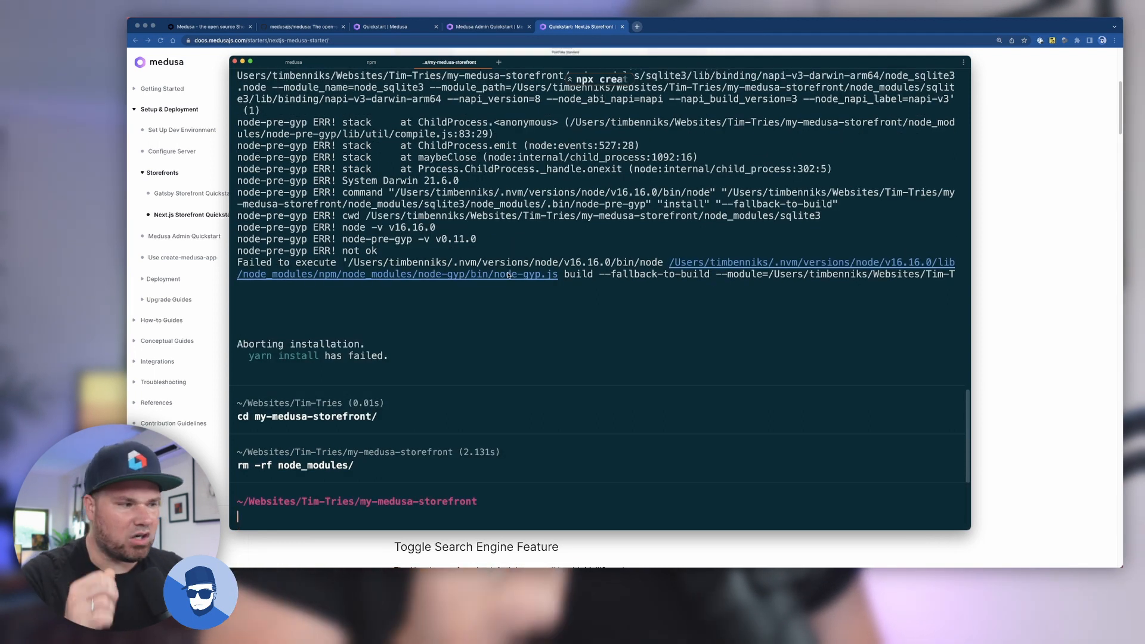
pyautogui.write('rm ')
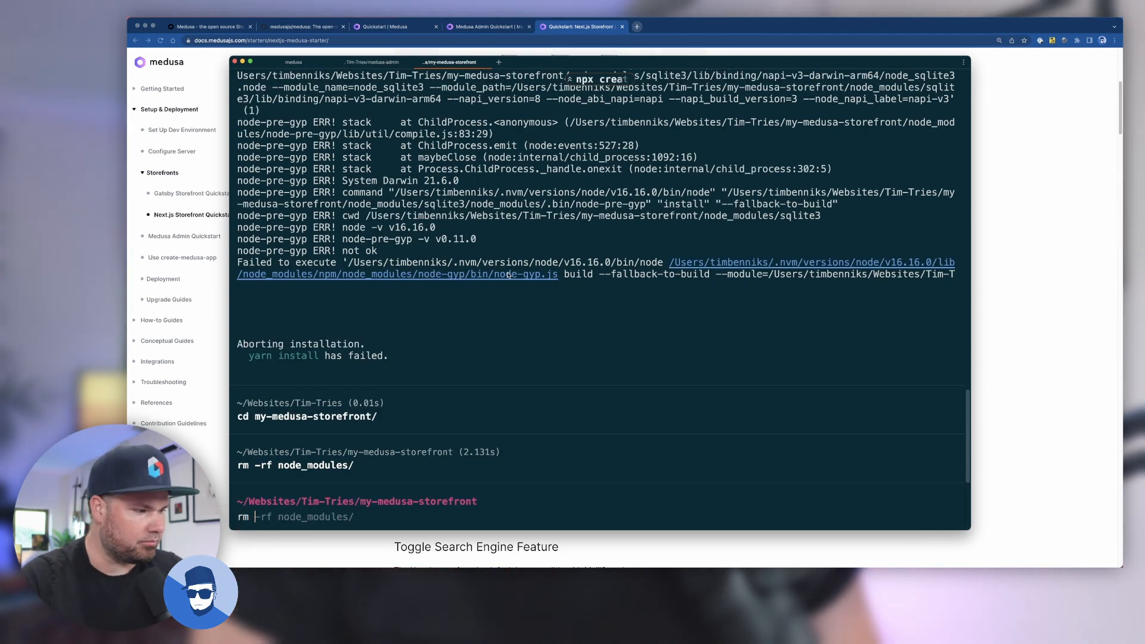
pyautogui.write('yarn.lock')
# Remove yarn.lock and reinstall the storefront dependencies with npm i
pyautogui.press('Return')
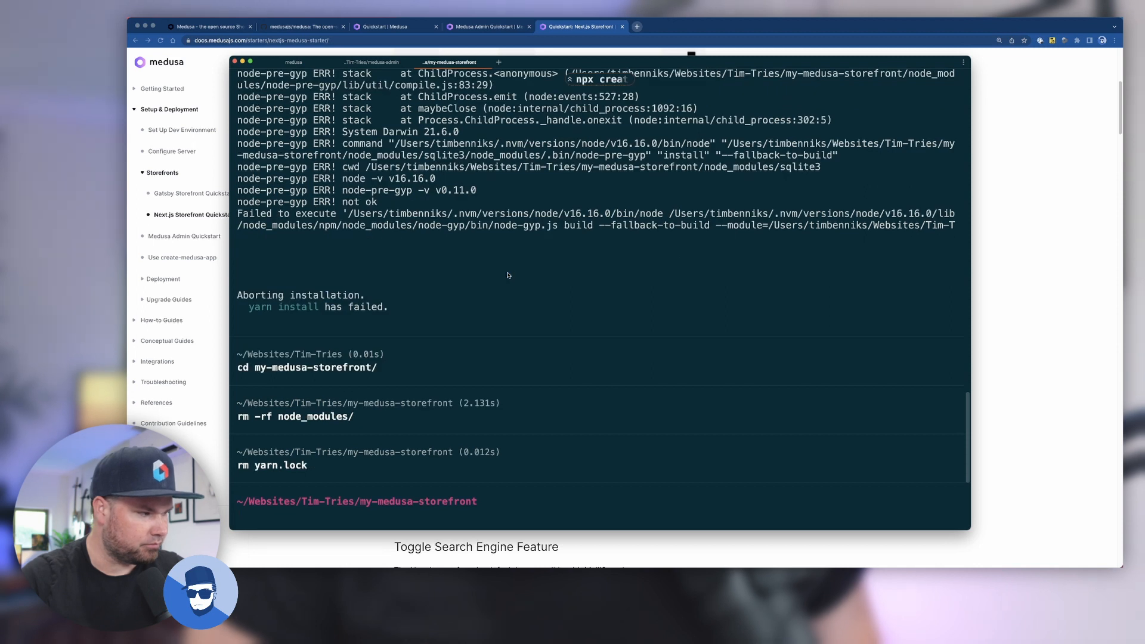
pyautogui.write('npm i')
pyautogui.press('Return')
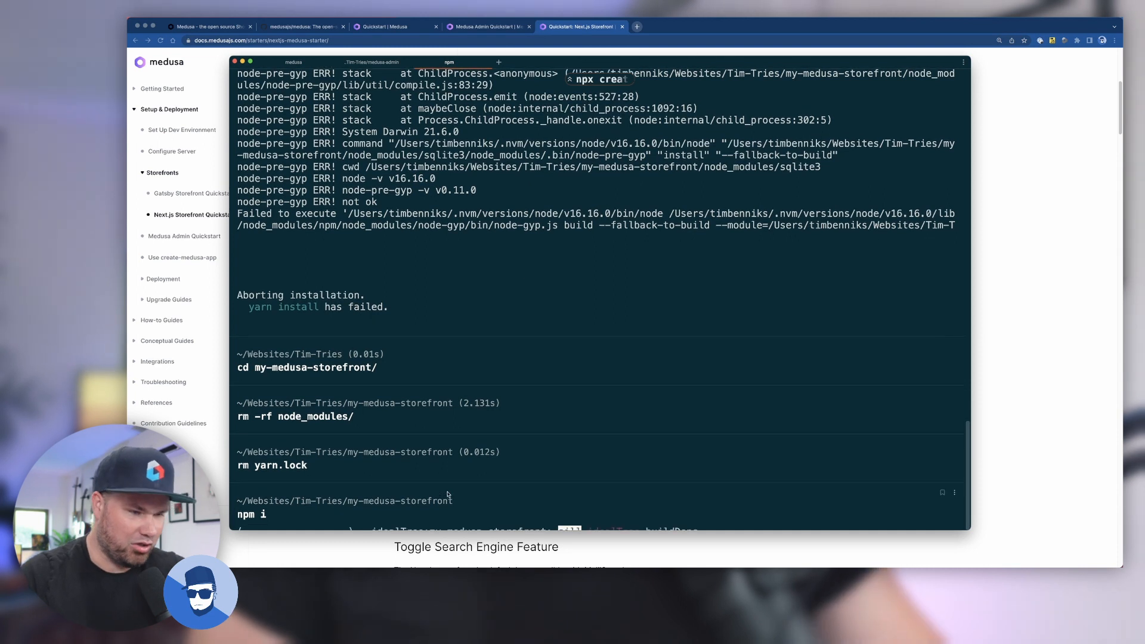
pyautogui.moveTo(373, 62)
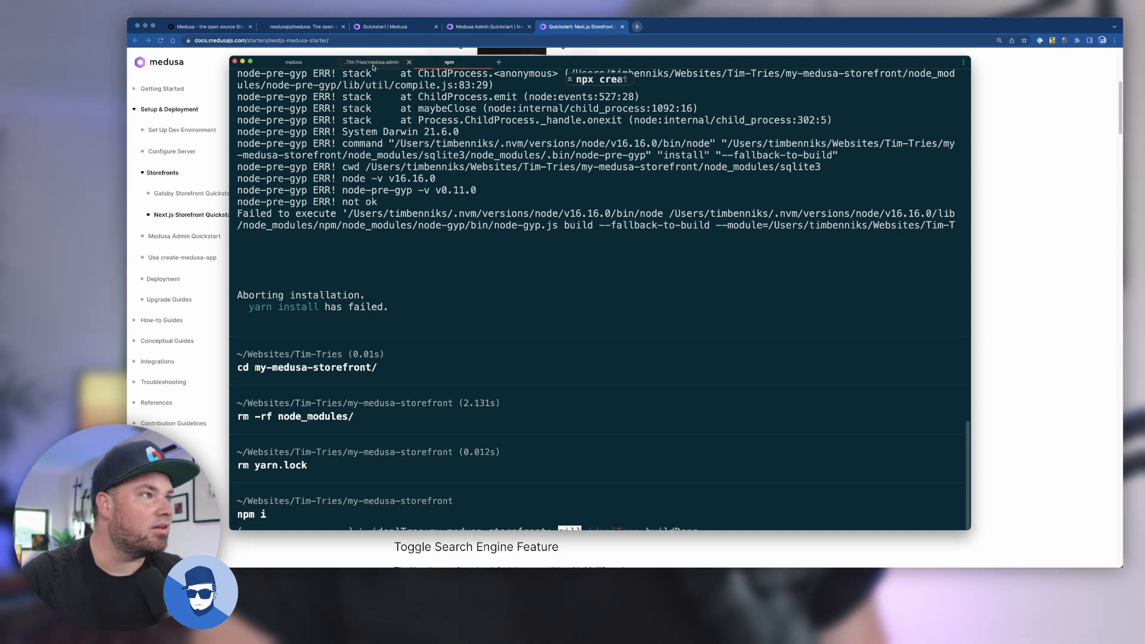
# Switch to the medusa-admin session, then view the Admin Quickstart's npm run start step in Chrome
pyautogui.click(375, 62)
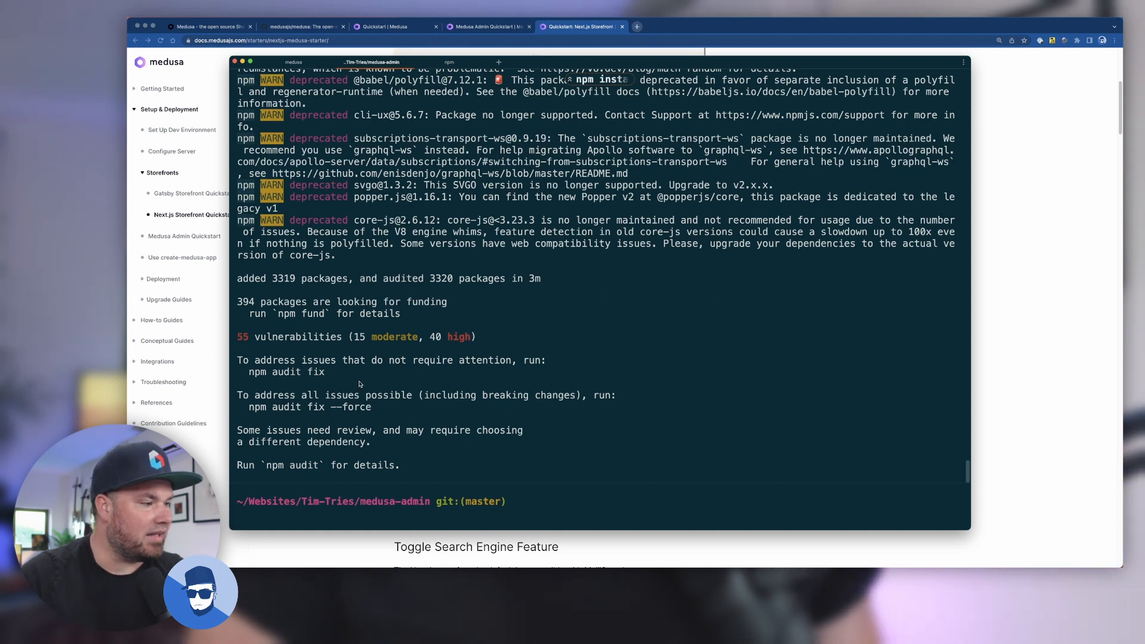
pyautogui.press('super+Tab')
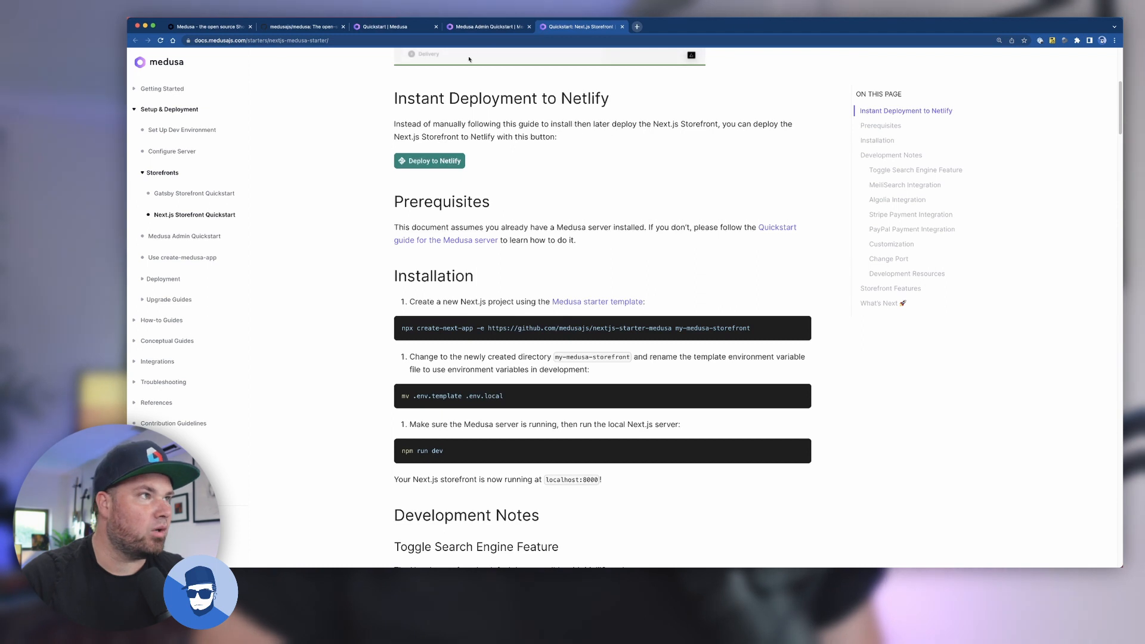
pyautogui.click(488, 26)
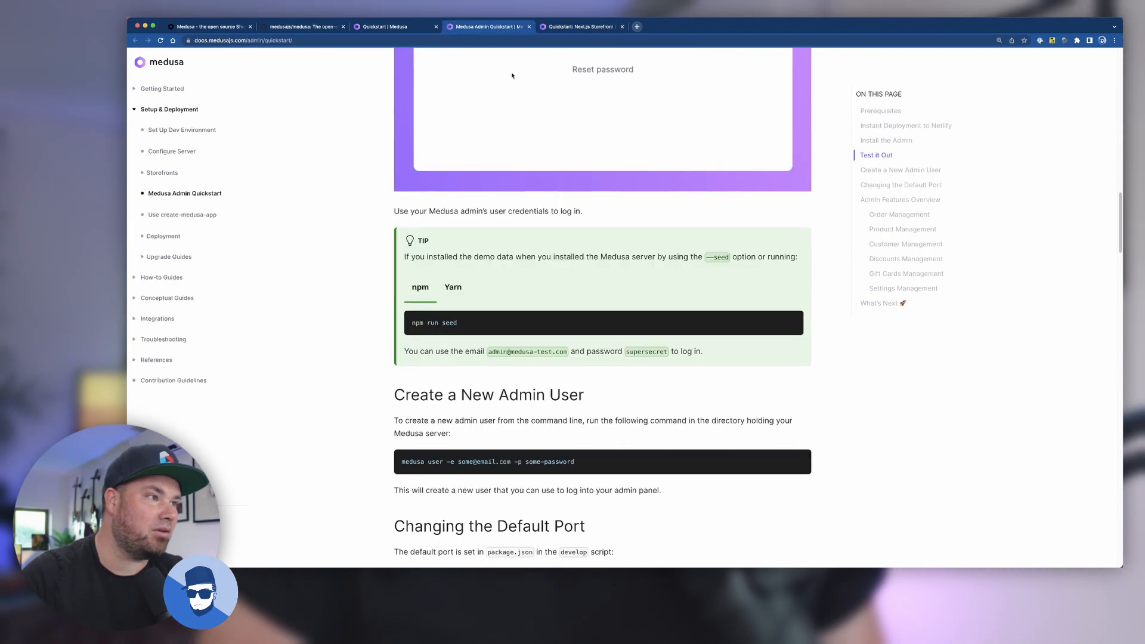
pyautogui.scroll(1, 491, 385)
pyautogui.scroll(2, 487, 377)
pyautogui.scroll(3, 486, 373)
pyautogui.scroll(5, 485, 372)
pyautogui.scroll(1, 466, 340)
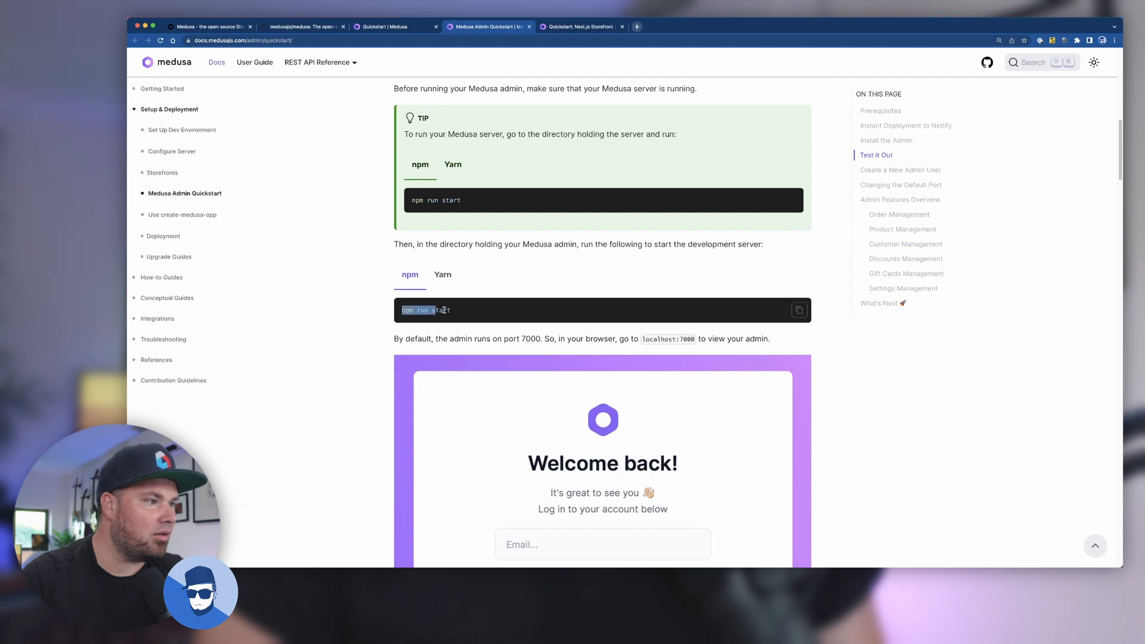
pyautogui.scroll(3, 458, 311)
# Launch the admin dev server with npm run start and agree to use another port
pyautogui.press('super+Tab')
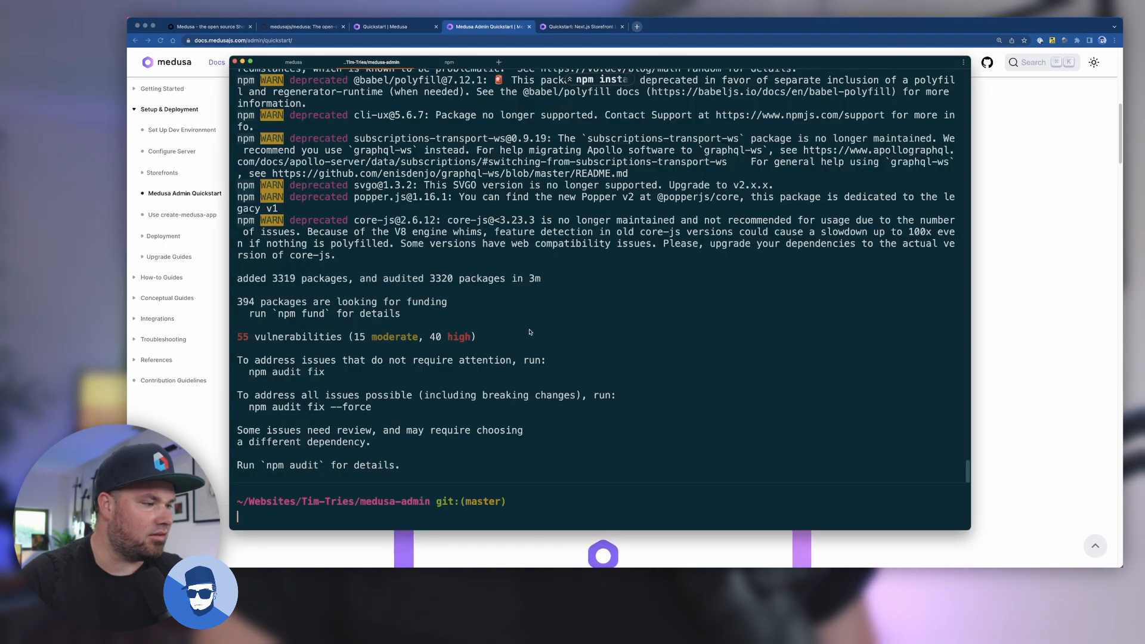
pyautogui.write('npm run start')
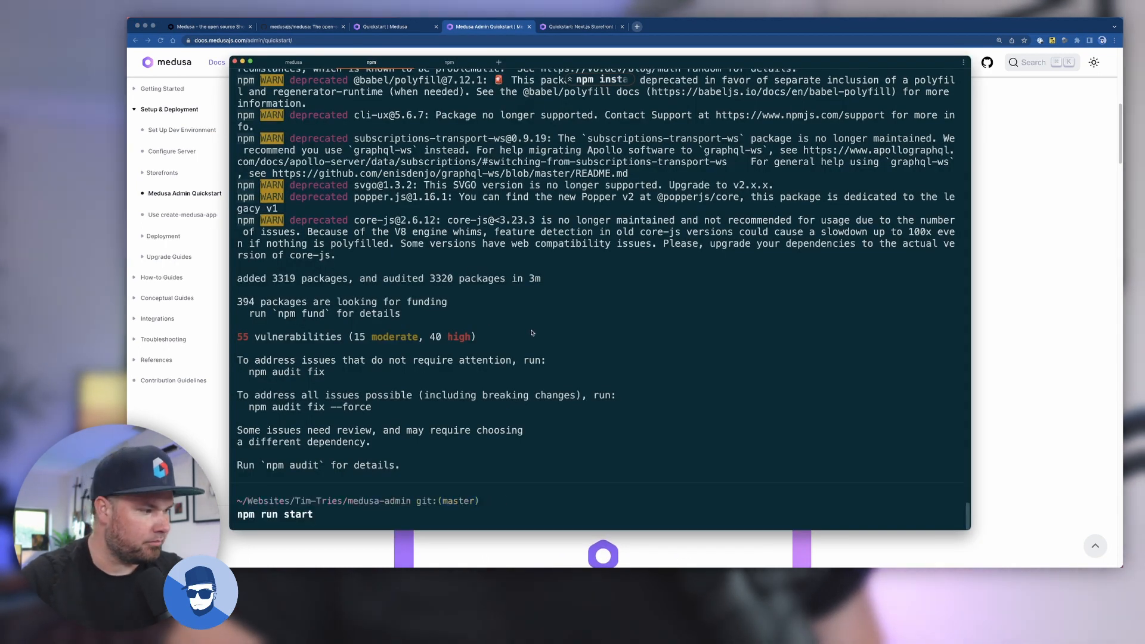
pyautogui.press('Return')
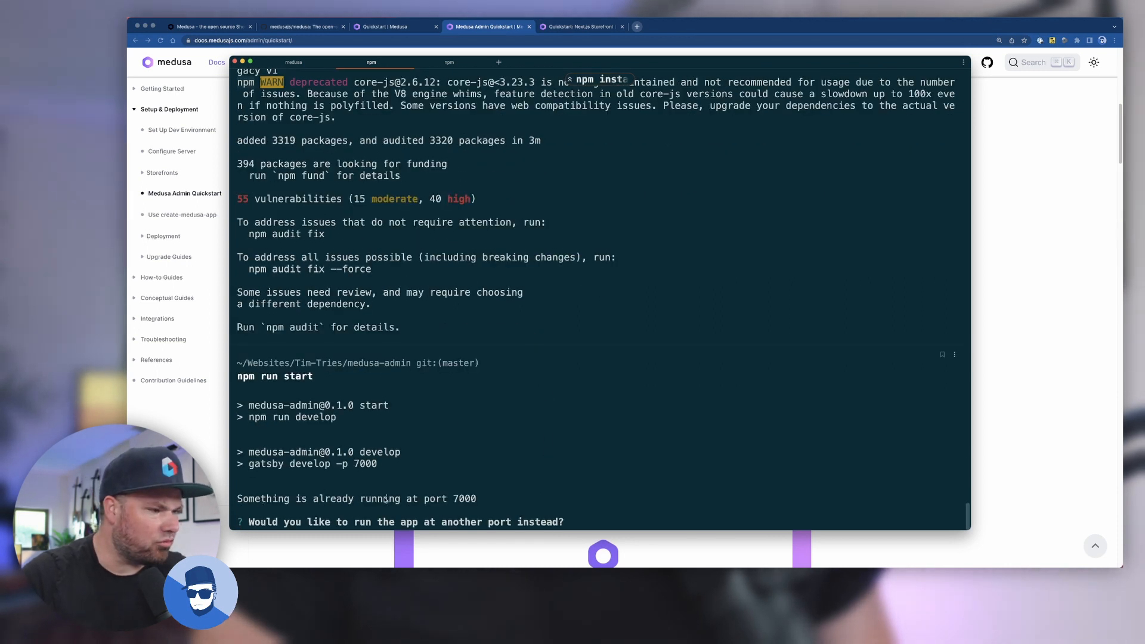
pyautogui.click(536, 480)
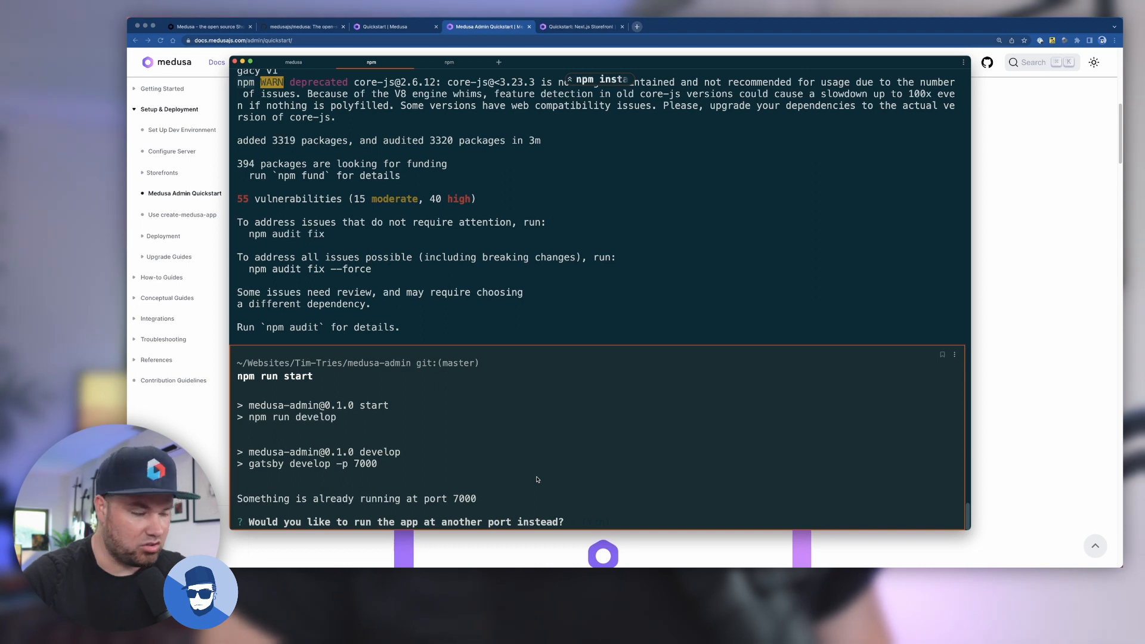
pyautogui.press('Return')
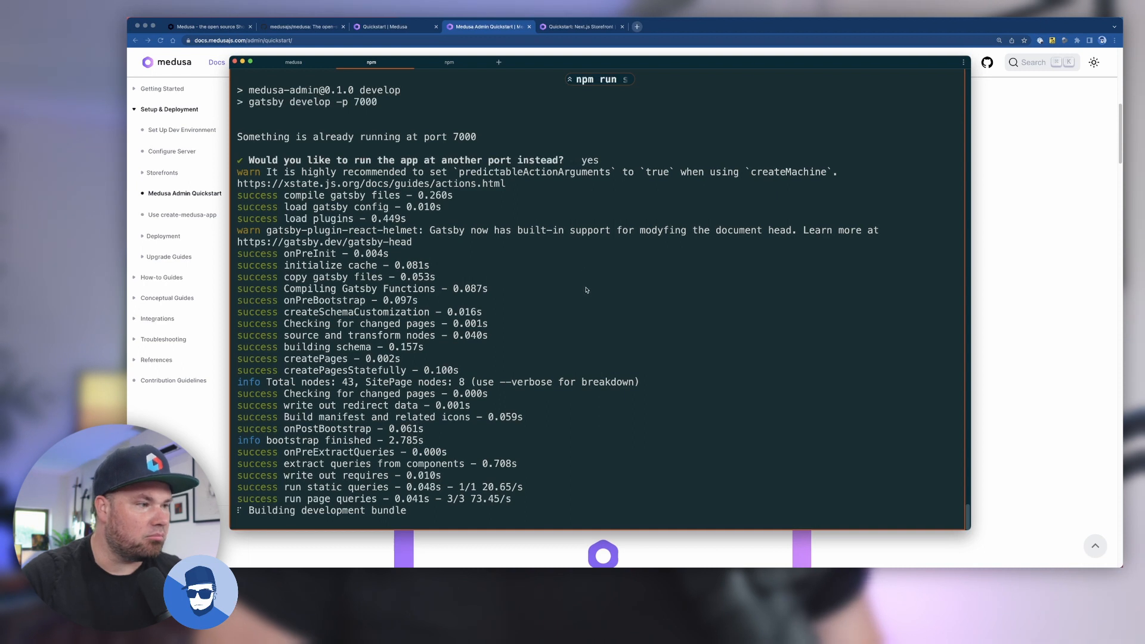
pyautogui.scroll(3, 586, 277)
pyautogui.scroll(-3, 582, 291)
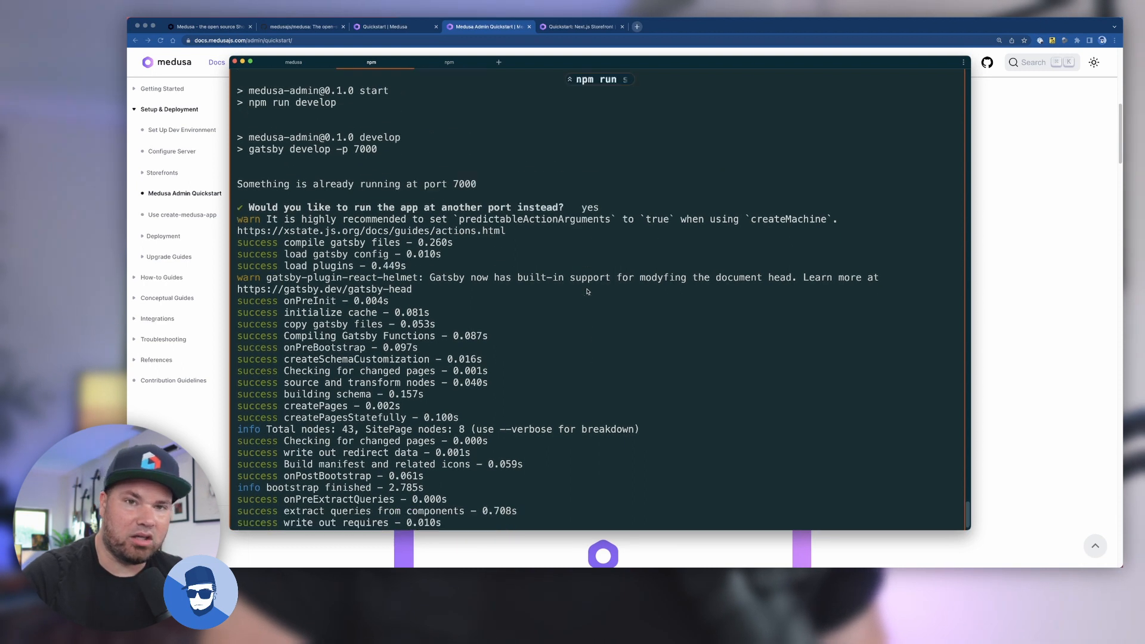
# In the storefront session, rename .env.template to .env.local using the command from the Storefront Quickstart
pyautogui.click(452, 61)
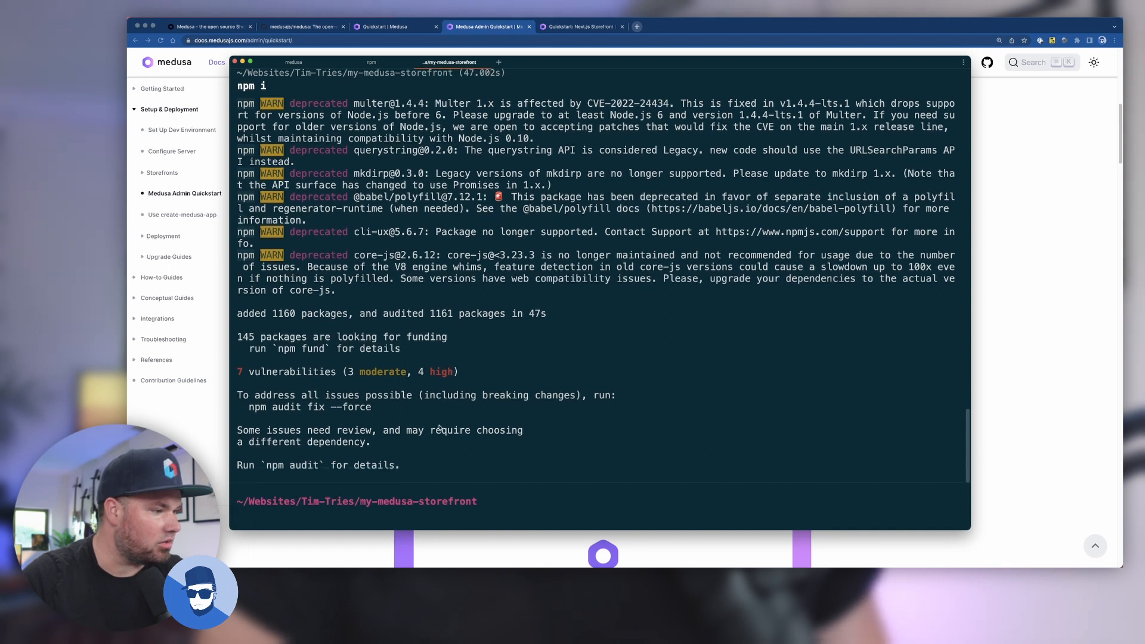
pyautogui.press('super+Tab')
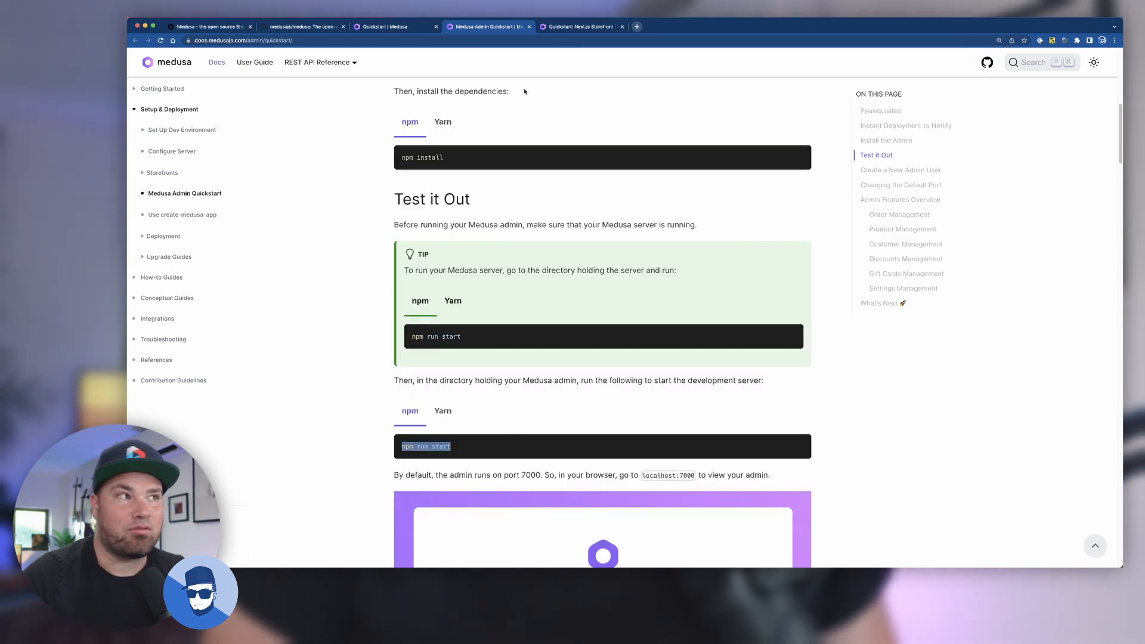
pyautogui.click(587, 28)
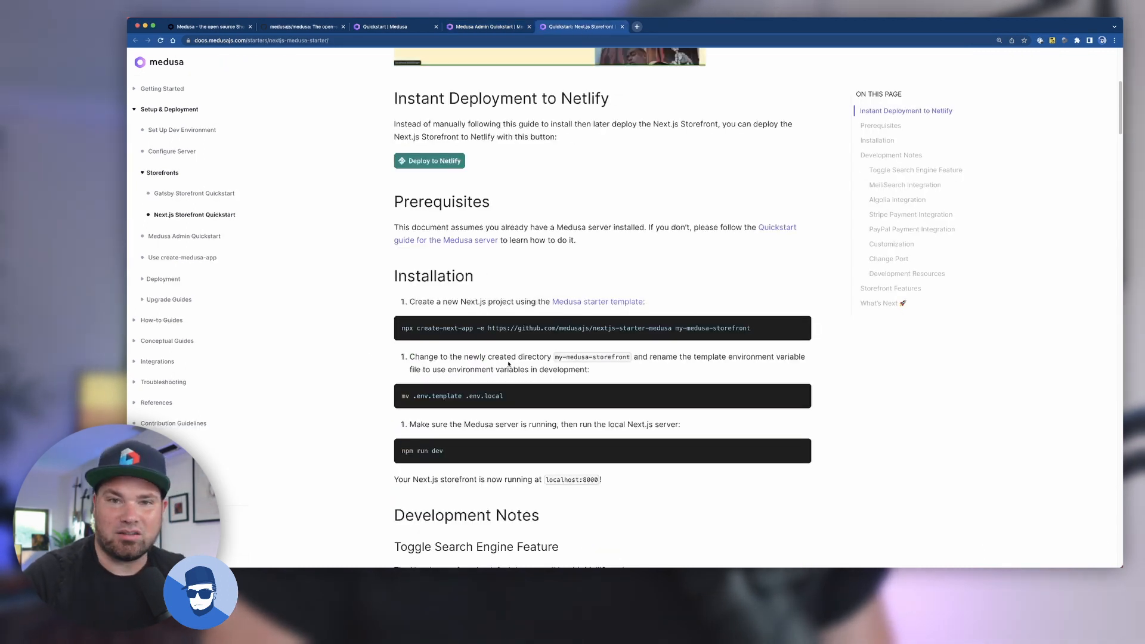
pyautogui.scroll(-2, 508, 364)
pyautogui.scroll(-2, 509, 366)
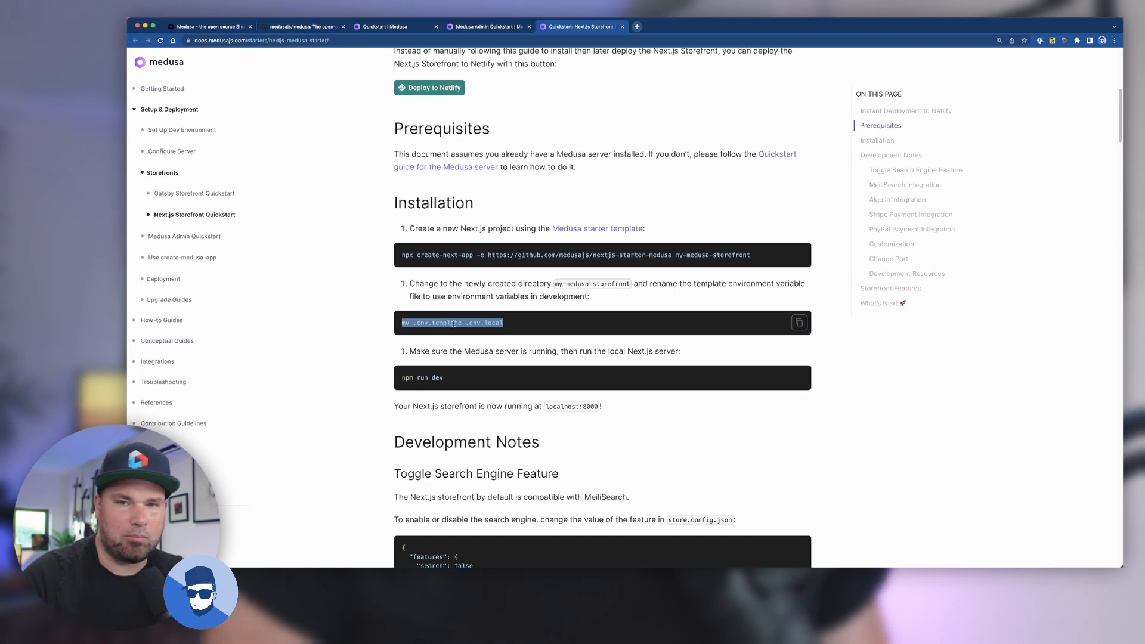
pyautogui.press('super+Tab')
pyautogui.write('mv .env.template .env.local')
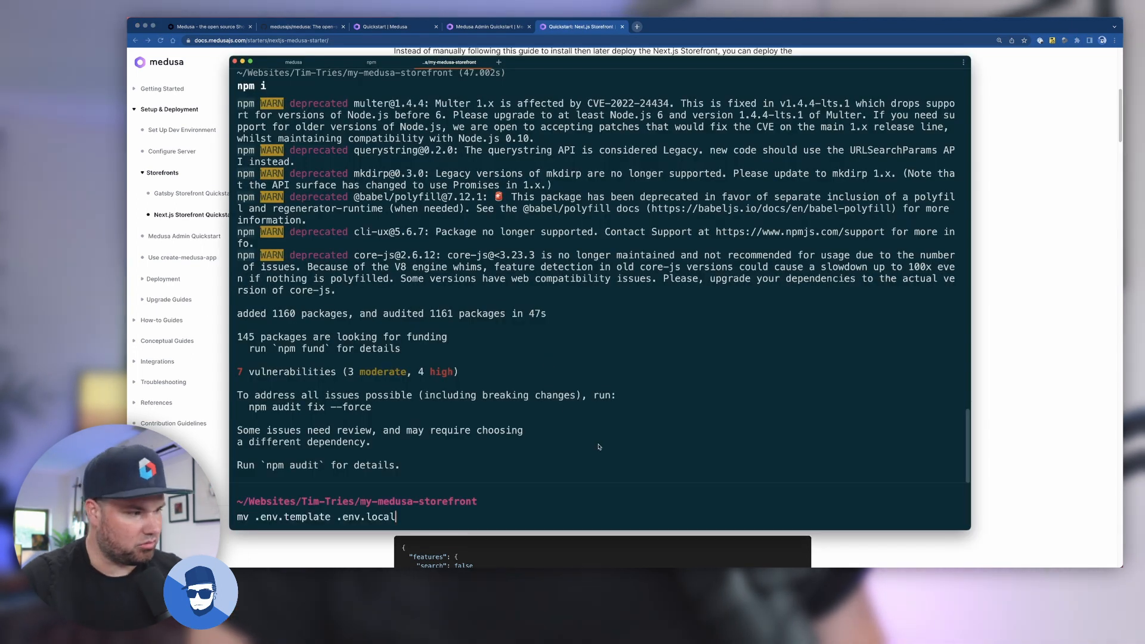
pyautogui.press('Return')
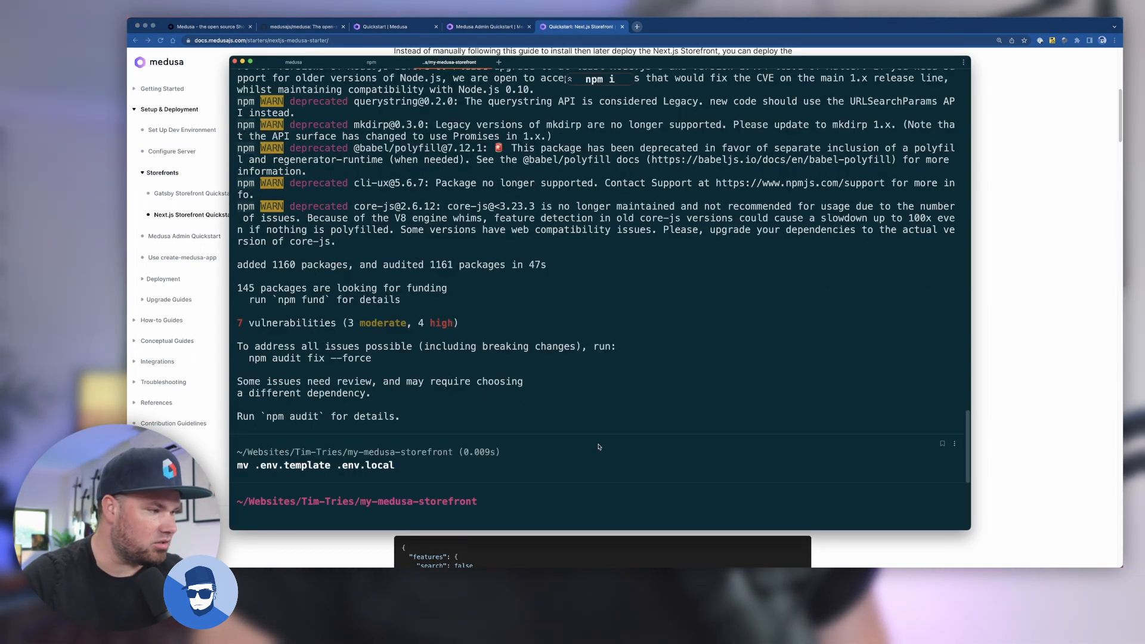
# Clear the docs selection, return to Warp and open the storefront project in Visual Studio Code
pyautogui.press('super+Tab')
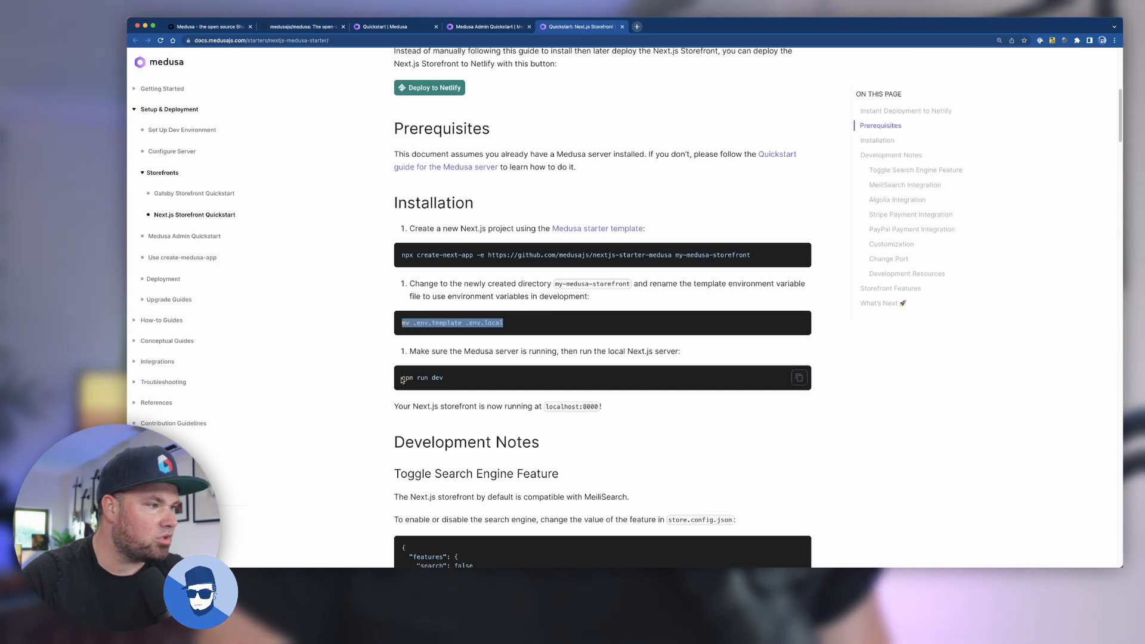
pyautogui.click(401, 378)
pyautogui.press('super+Tab')
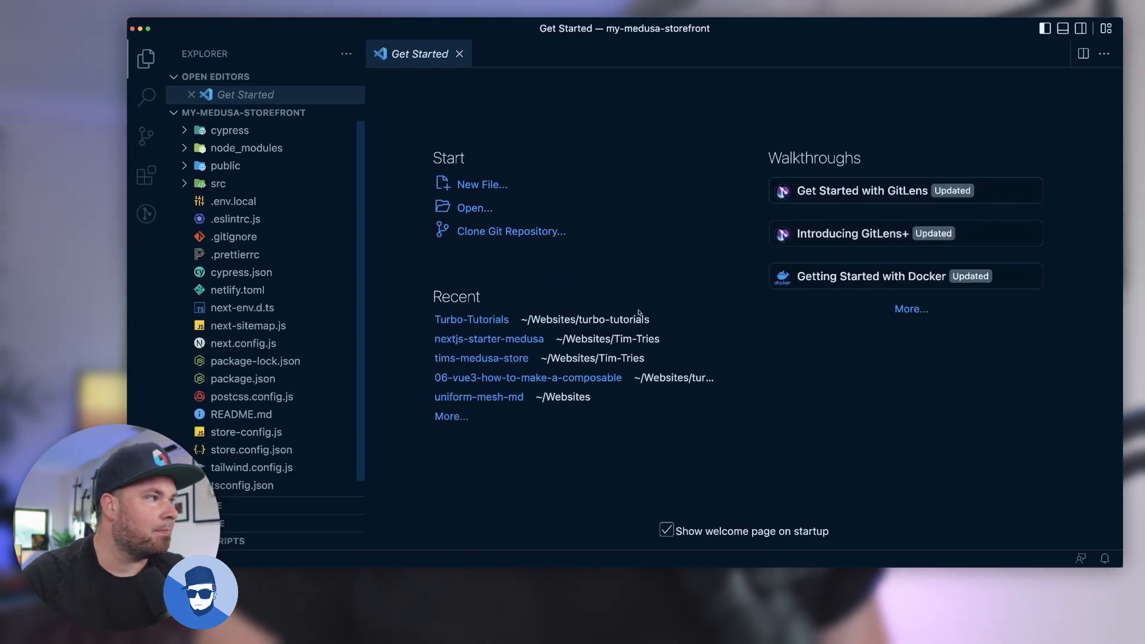
pyautogui.moveTo(233, 113)
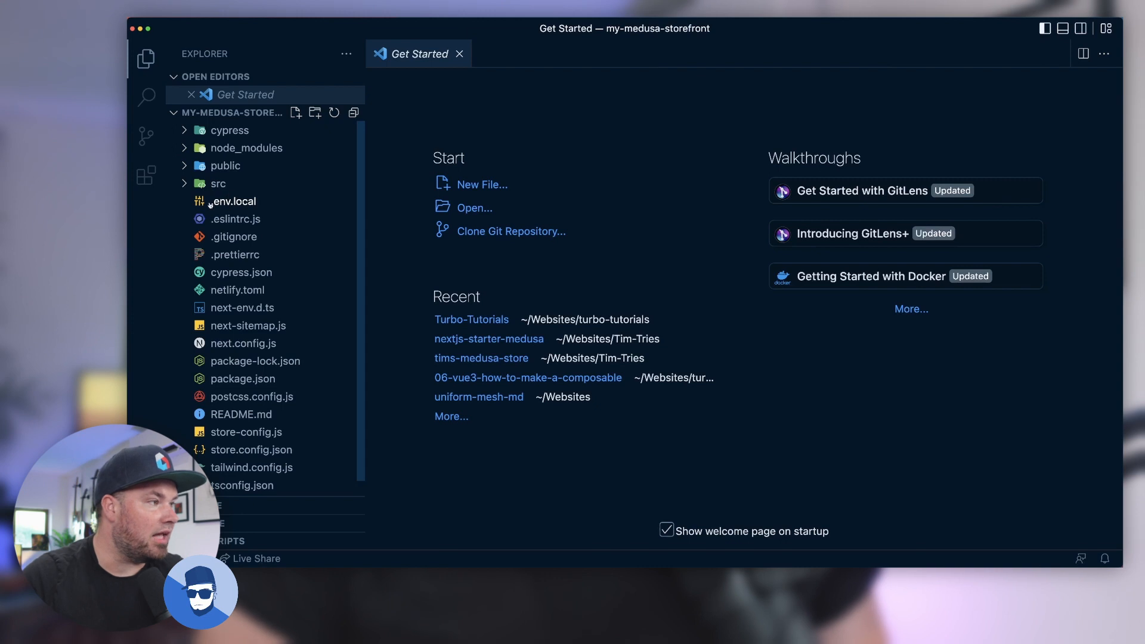
# Close .env.local, browse src/pages and view index.tsx, then return to Warp
pyautogui.click(226, 203)
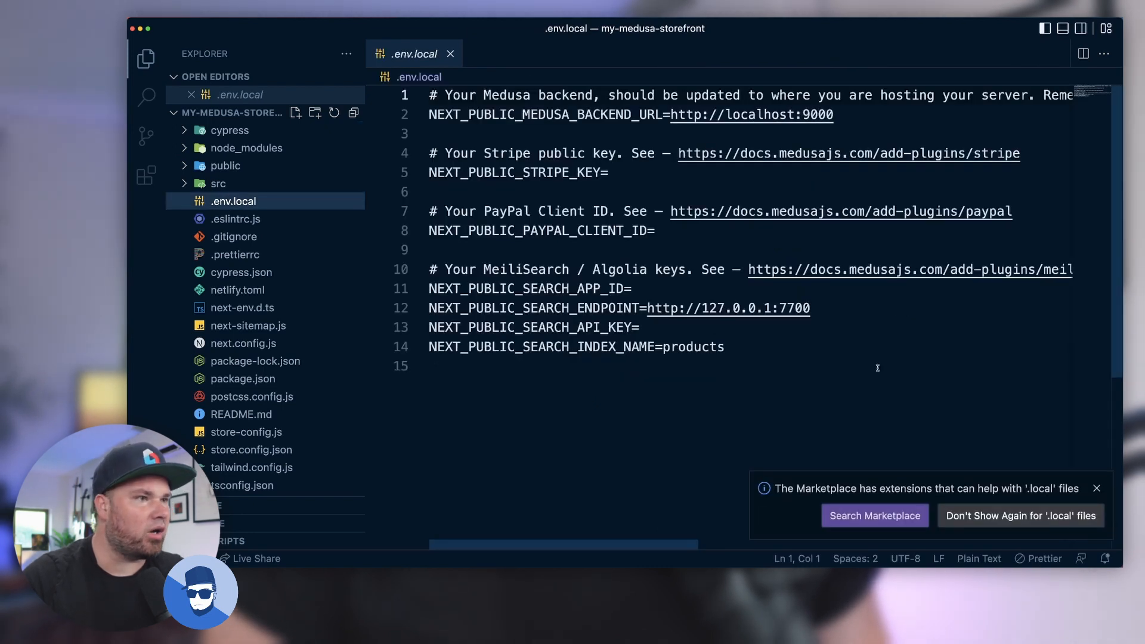
pyautogui.press('super+w')
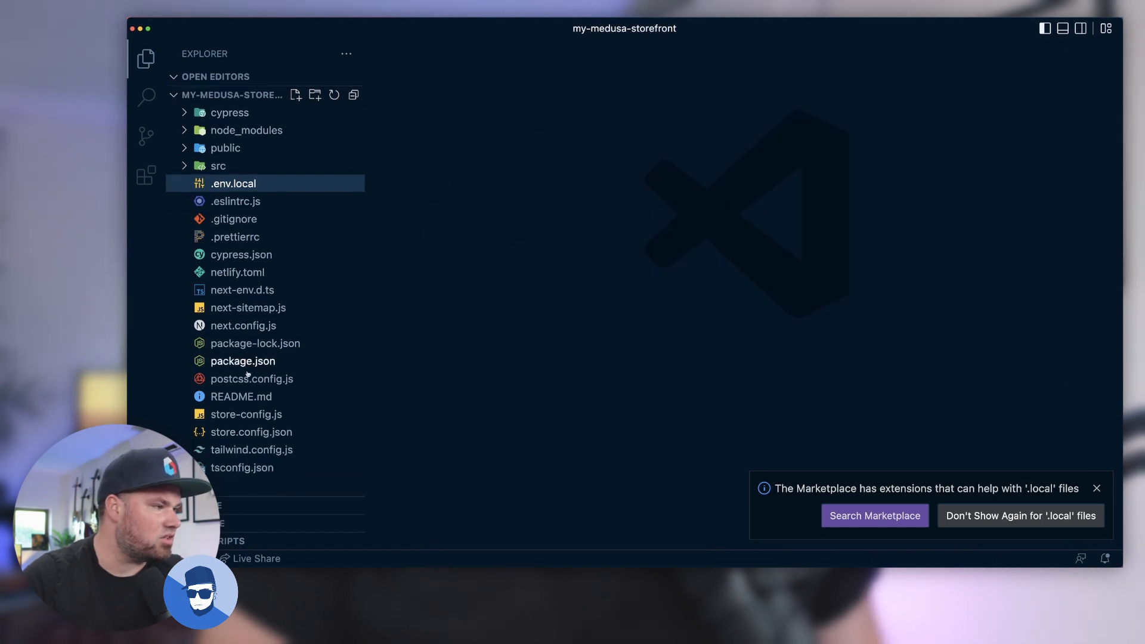
pyautogui.click(218, 167)
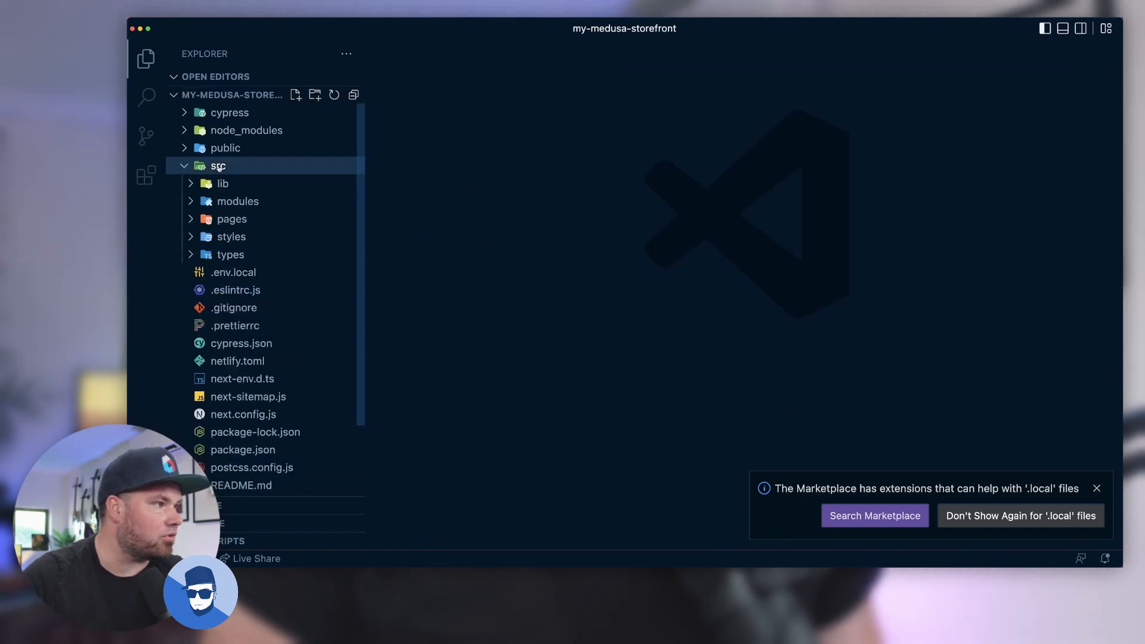
pyautogui.click(232, 221)
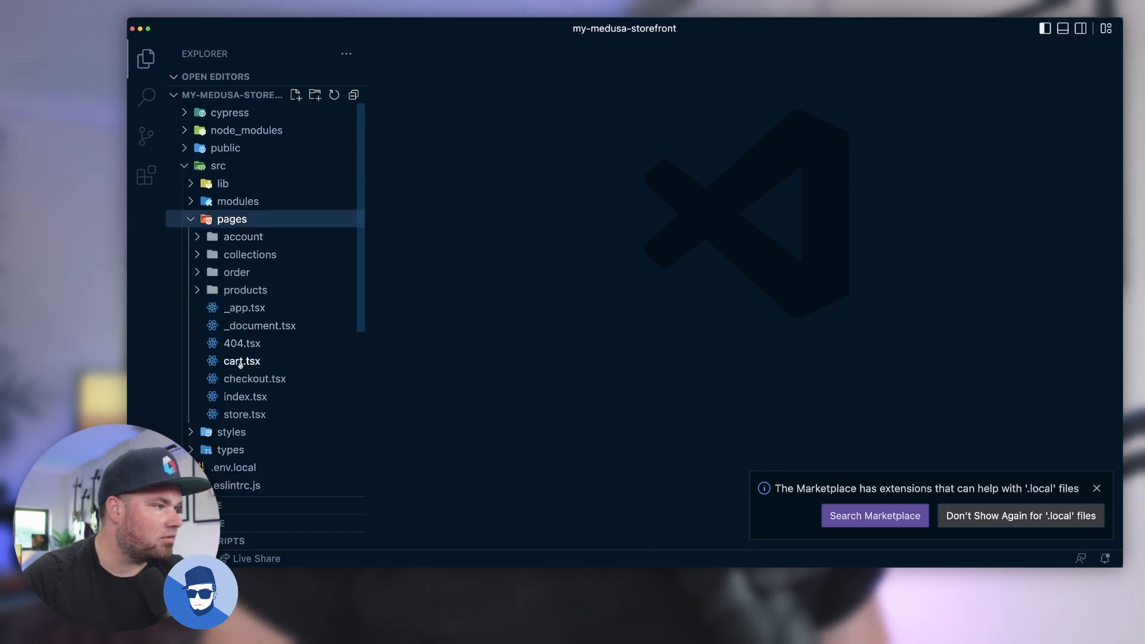
pyautogui.click(244, 396)
pyautogui.scroll(-5, 642, 275)
pyautogui.scroll(3, 645, 278)
pyautogui.scroll(4, 645, 278)
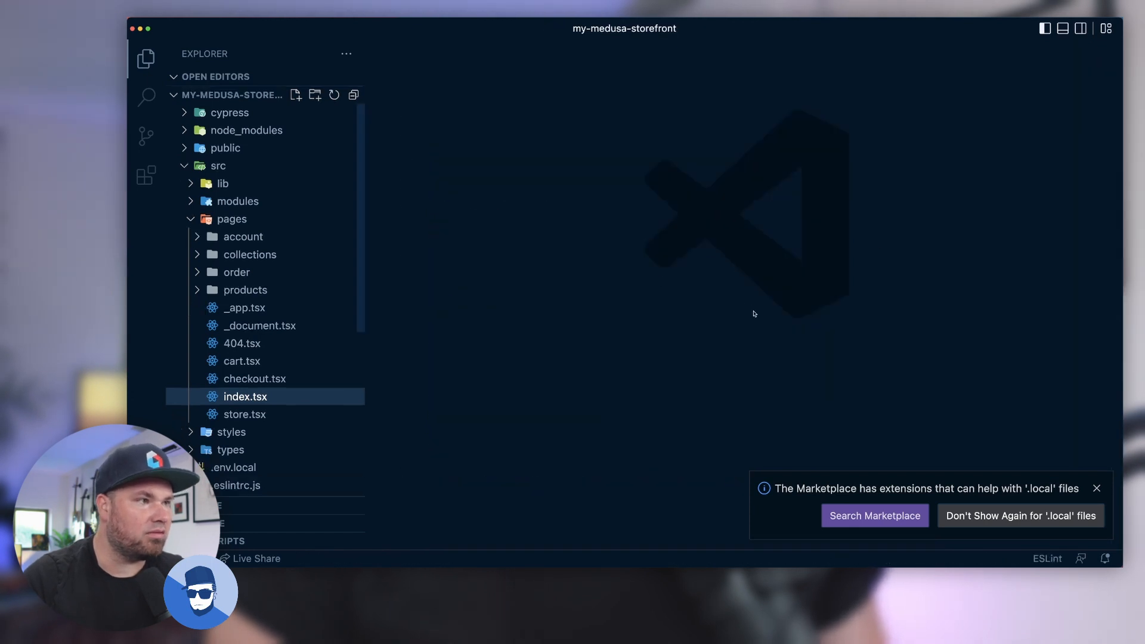
pyautogui.press('super+Tab')
pyautogui.write('npm run dev')
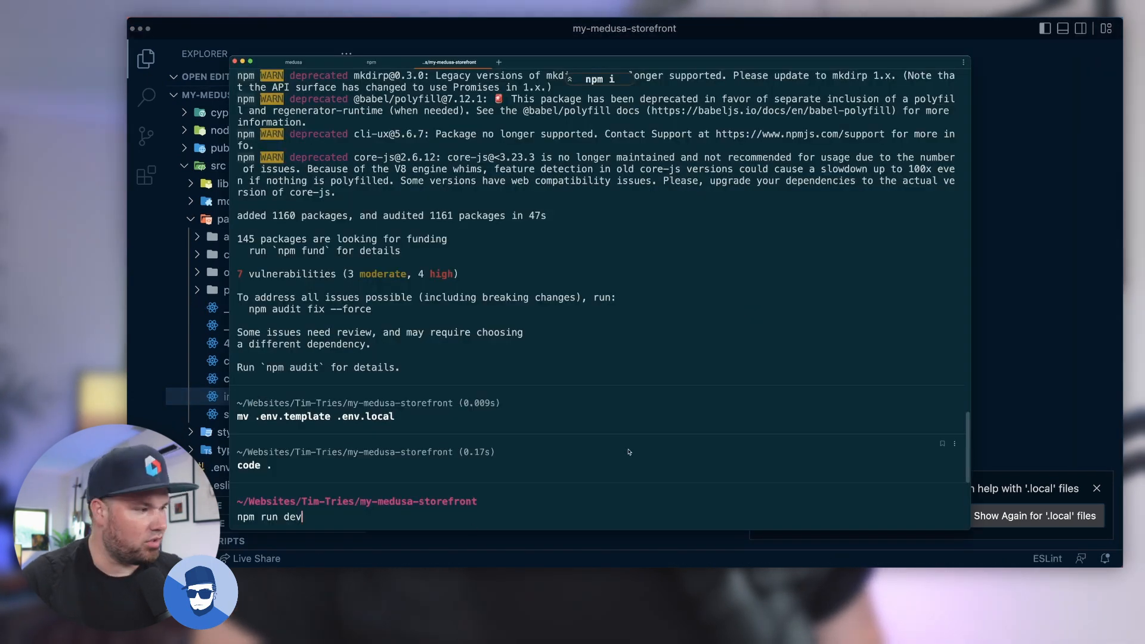
# Start the storefront dev server with npm run dev and open localhost:8000 in Chrome
pyautogui.press('Return')
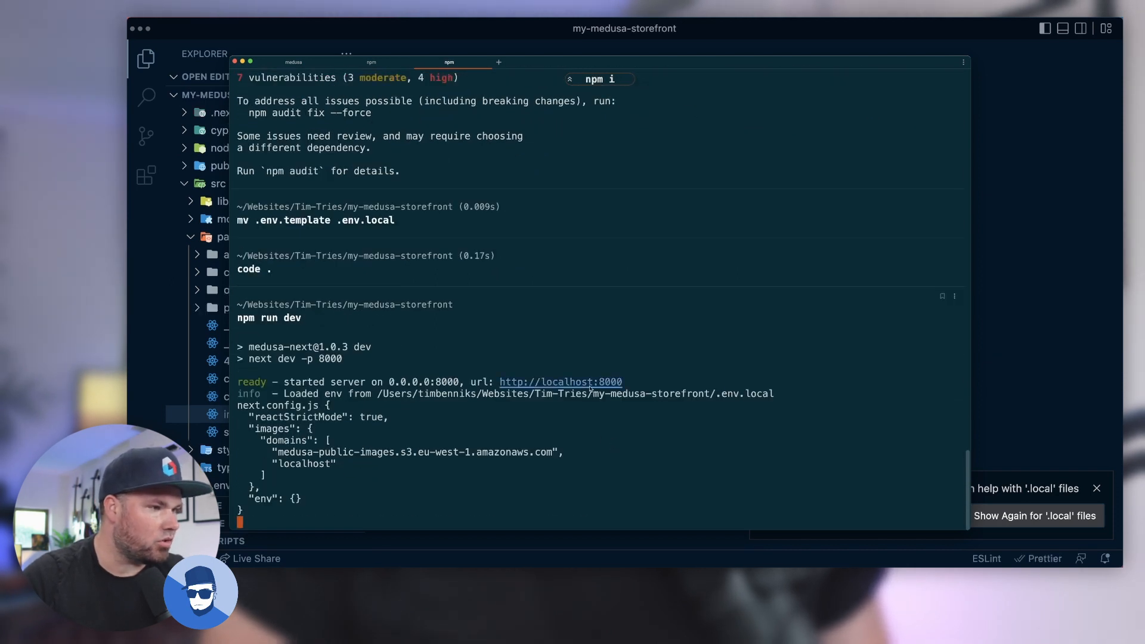
pyautogui.click(380, 65)
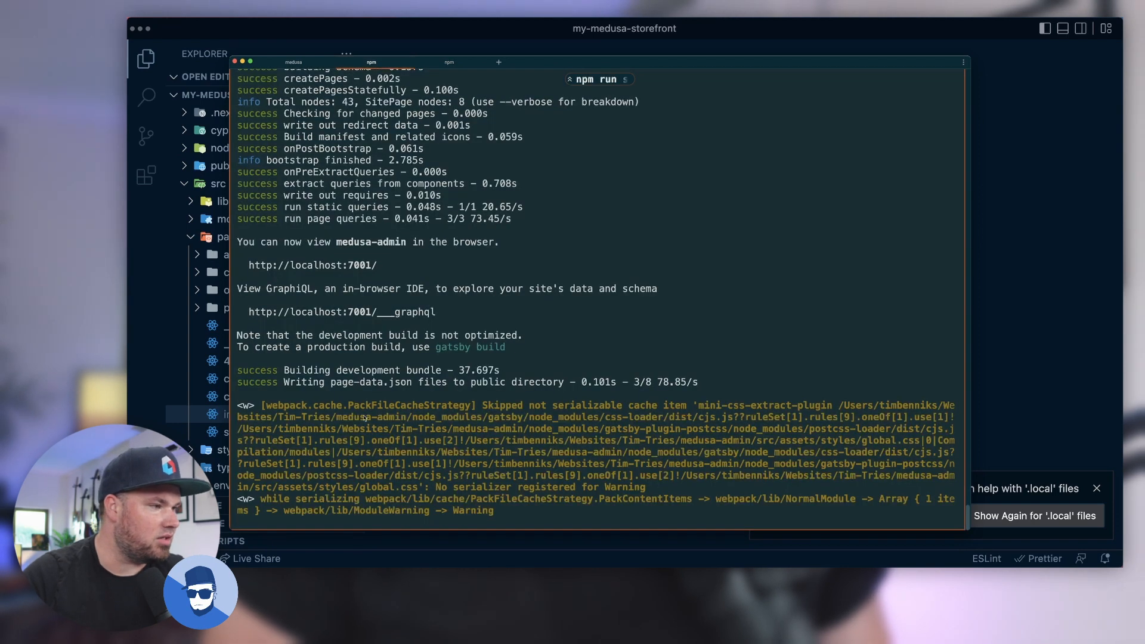
pyautogui.click(450, 63)
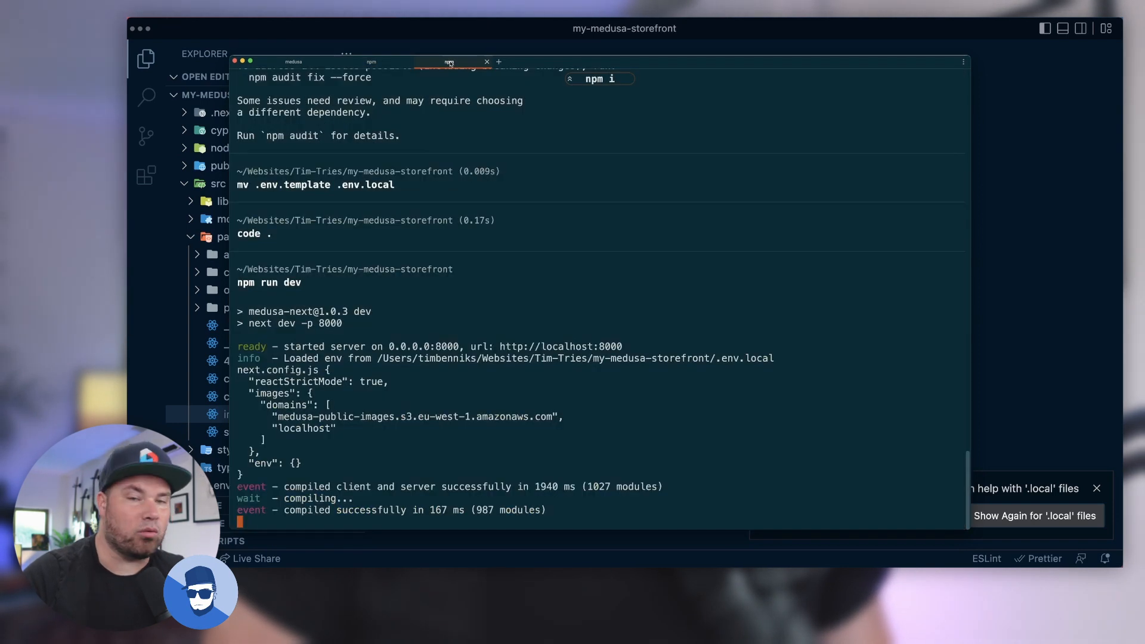
pyautogui.click(574, 347)
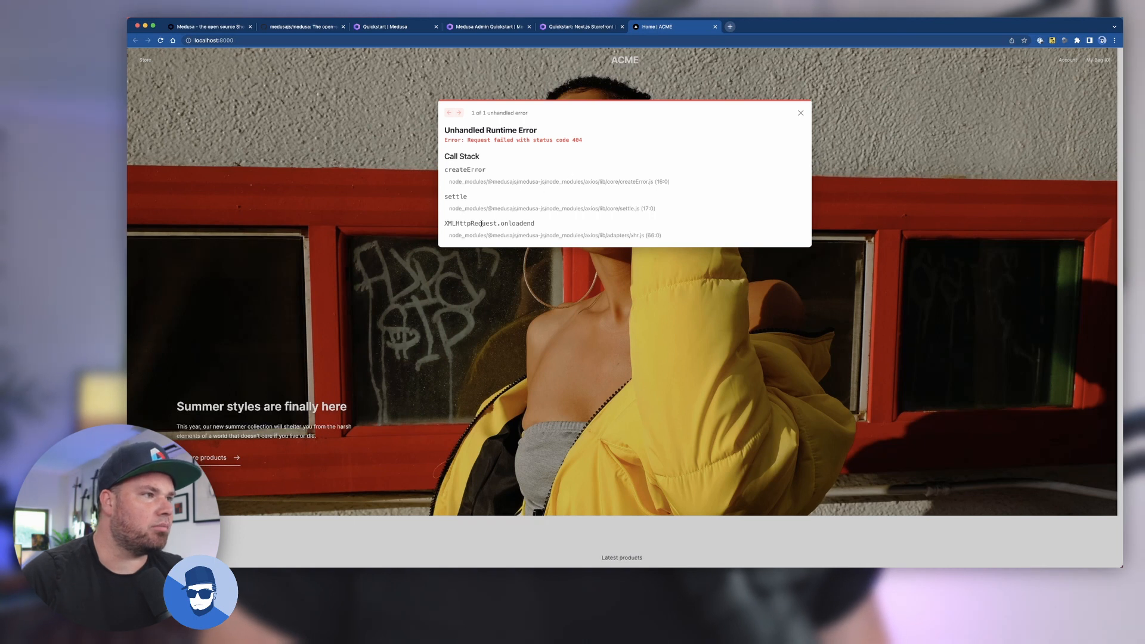
# Dismiss the 404 runtime error overlays on the home and Store pages and return to the ACME homepage
pyautogui.click(802, 113)
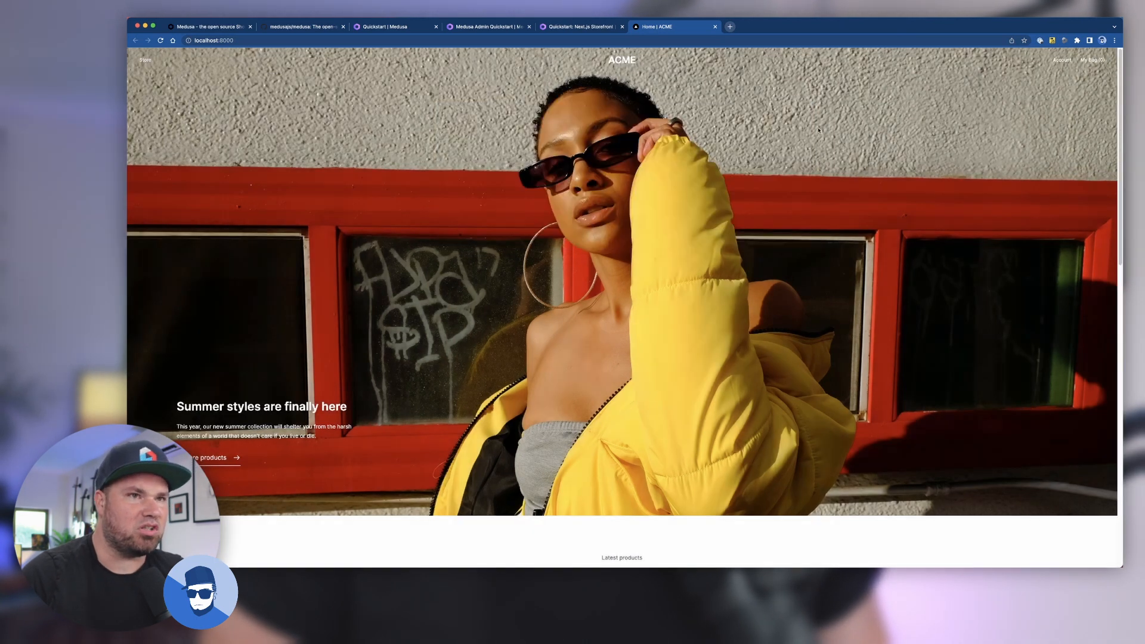
pyautogui.scroll(-2, 830, 175)
pyautogui.scroll(-2, 830, 176)
pyautogui.scroll(3, 830, 175)
pyautogui.scroll(1, 830, 175)
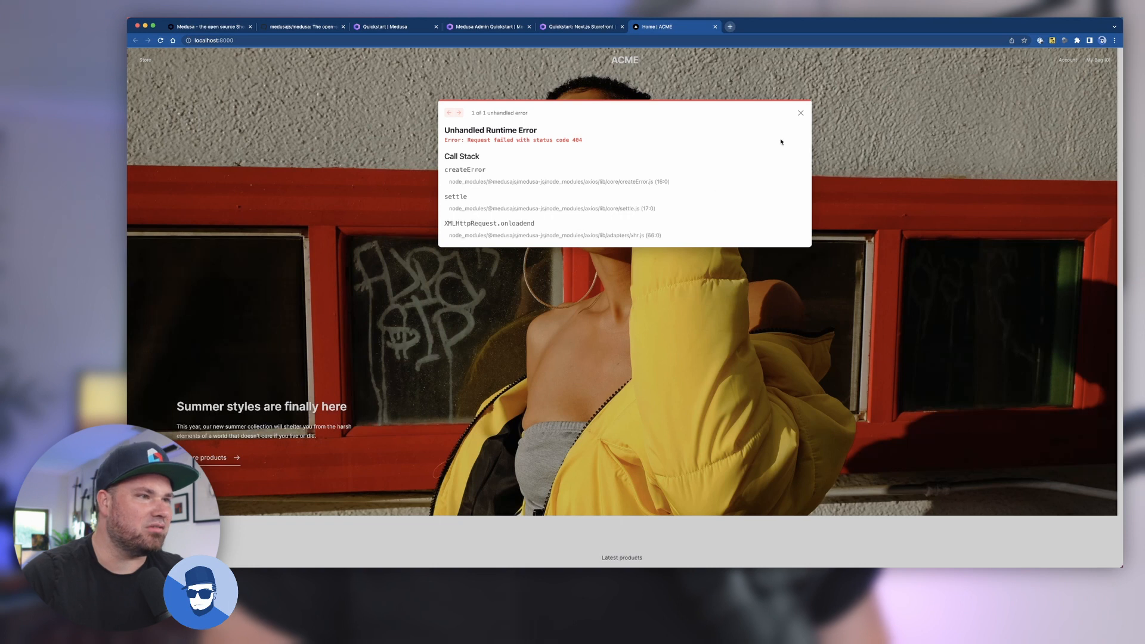
pyautogui.click(801, 113)
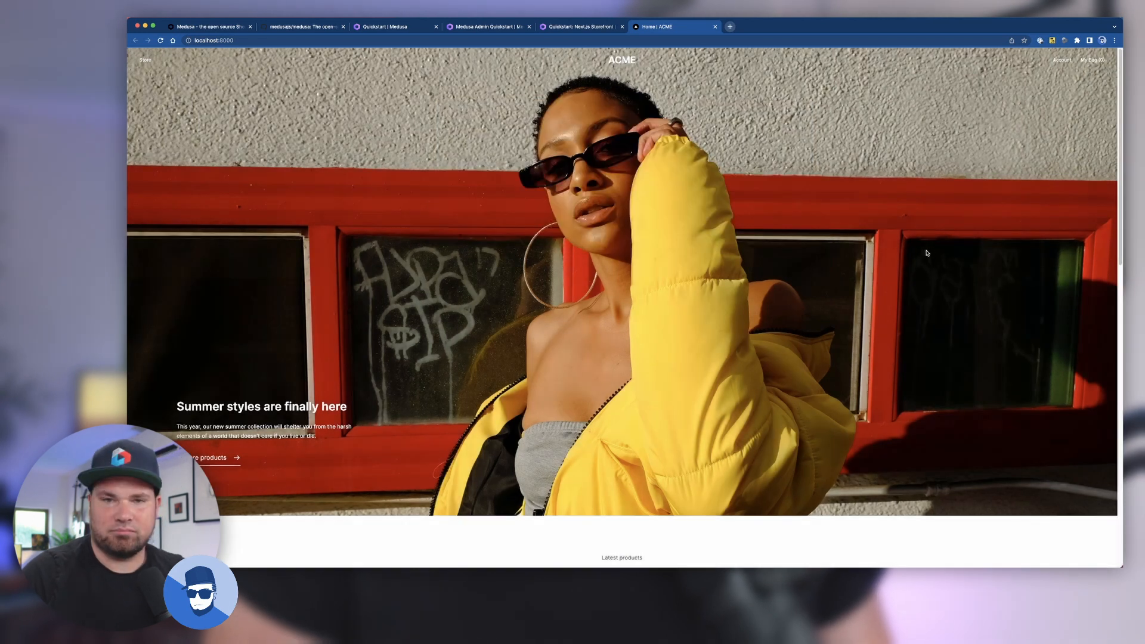
pyautogui.scroll(-2, 892, 261)
pyautogui.scroll(-2, 873, 262)
pyautogui.scroll(-2, 874, 262)
pyautogui.scroll(-2, 875, 261)
pyautogui.scroll(-2, 873, 260)
pyautogui.scroll(-1, 889, 260)
pyautogui.scroll(5, 892, 264)
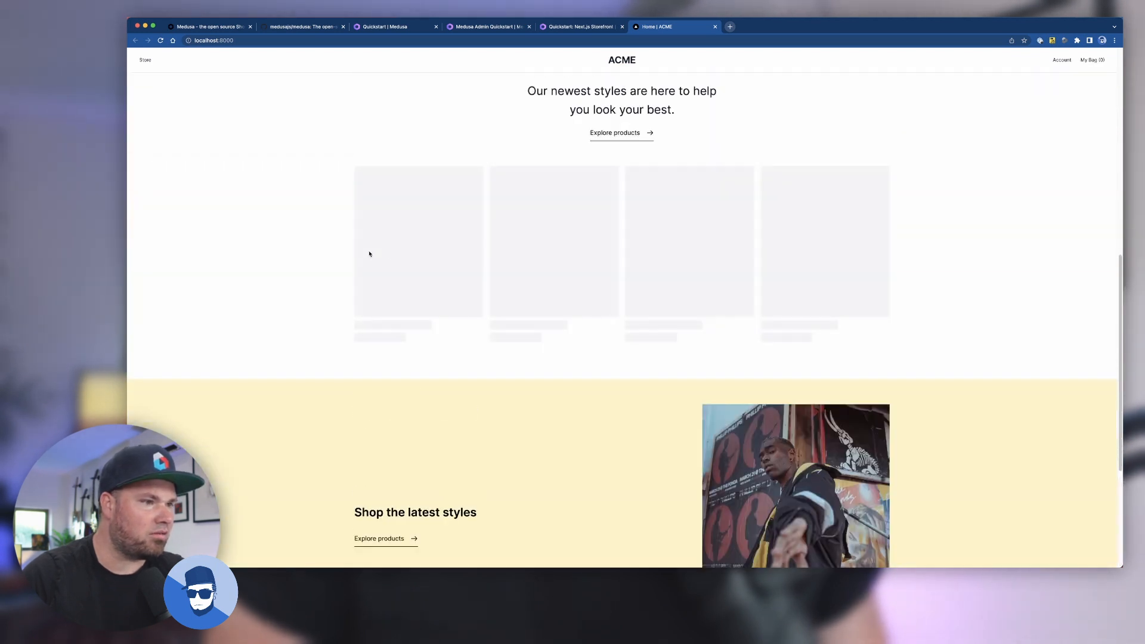
pyautogui.scroll(-3, 851, 287)
pyautogui.scroll(3, 844, 289)
pyautogui.scroll(1, 843, 288)
pyautogui.scroll(1, 842, 286)
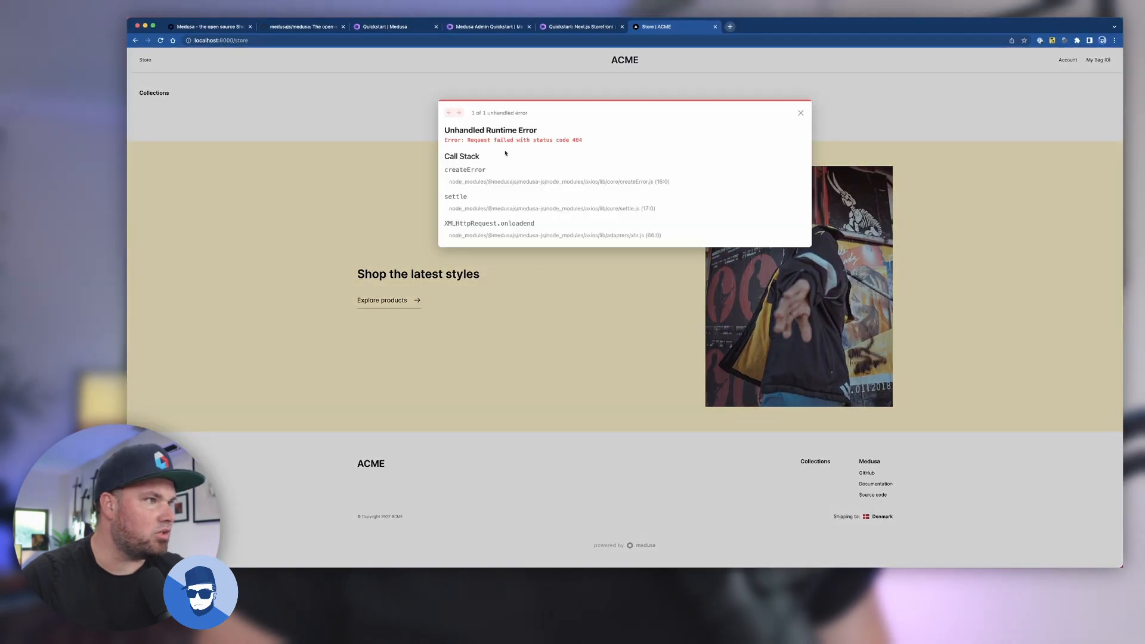
pyautogui.click(801, 115)
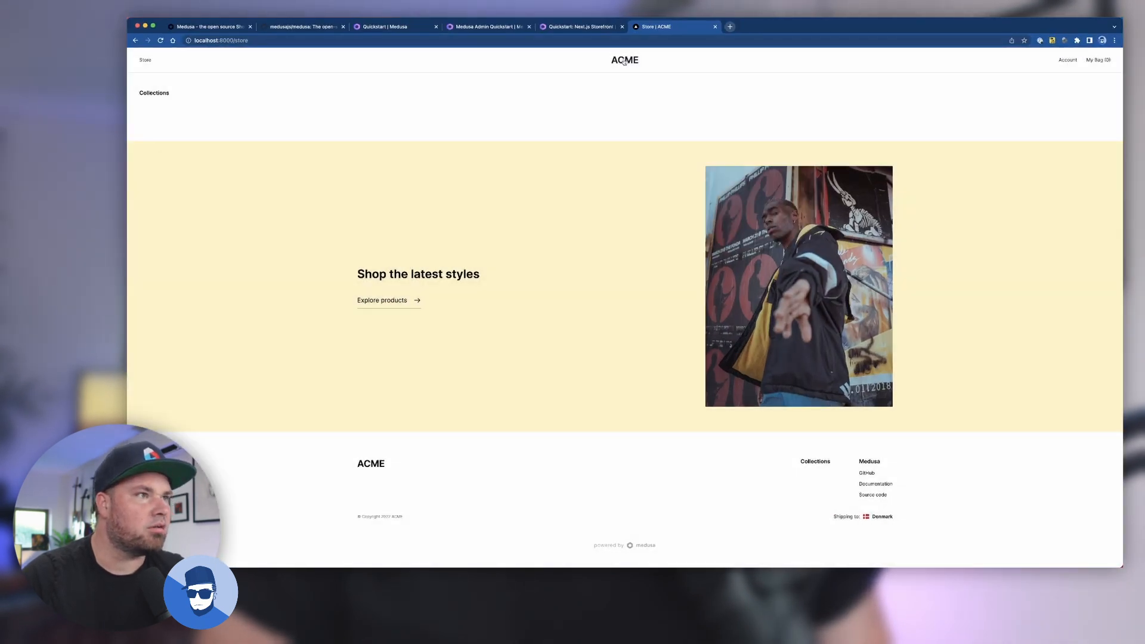
pyautogui.click(625, 60)
# Open the local Medusa Admin at localhost:7001 from the admin dev server output
pyautogui.click(465, 28)
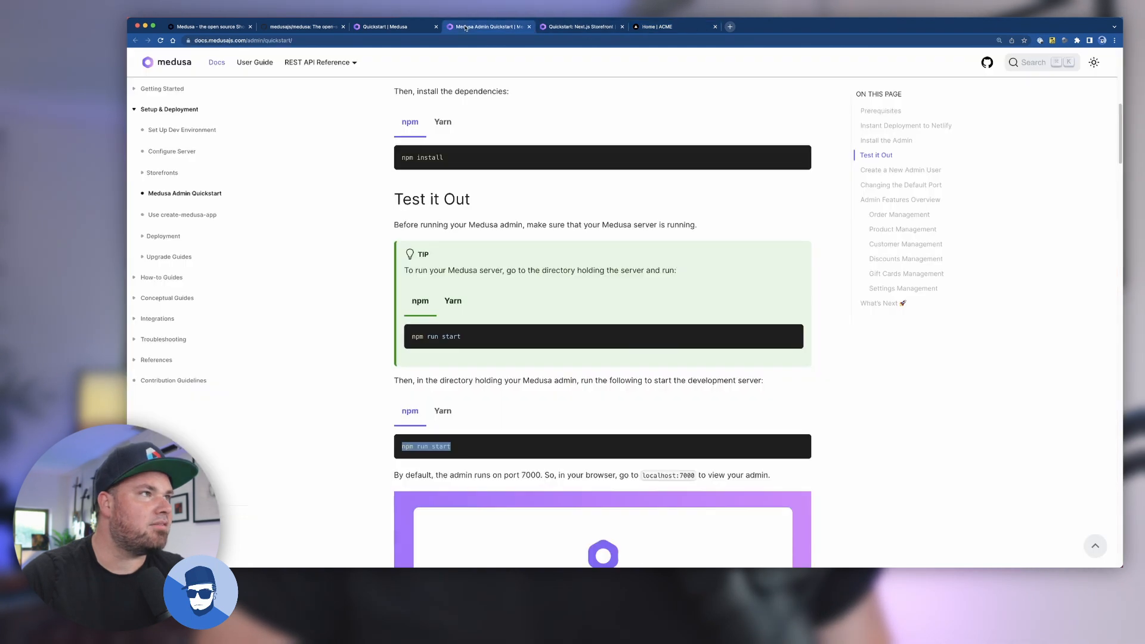
pyautogui.click(377, 29)
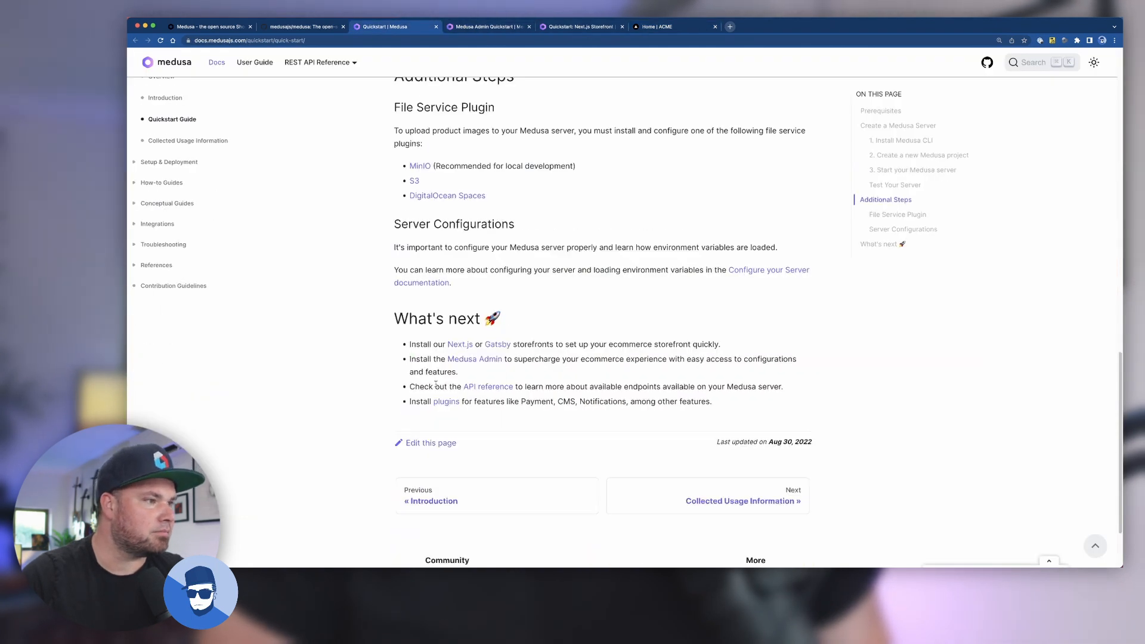
pyautogui.scroll(-1, 483, 269)
pyautogui.scroll(1, 483, 268)
pyautogui.click(487, 27)
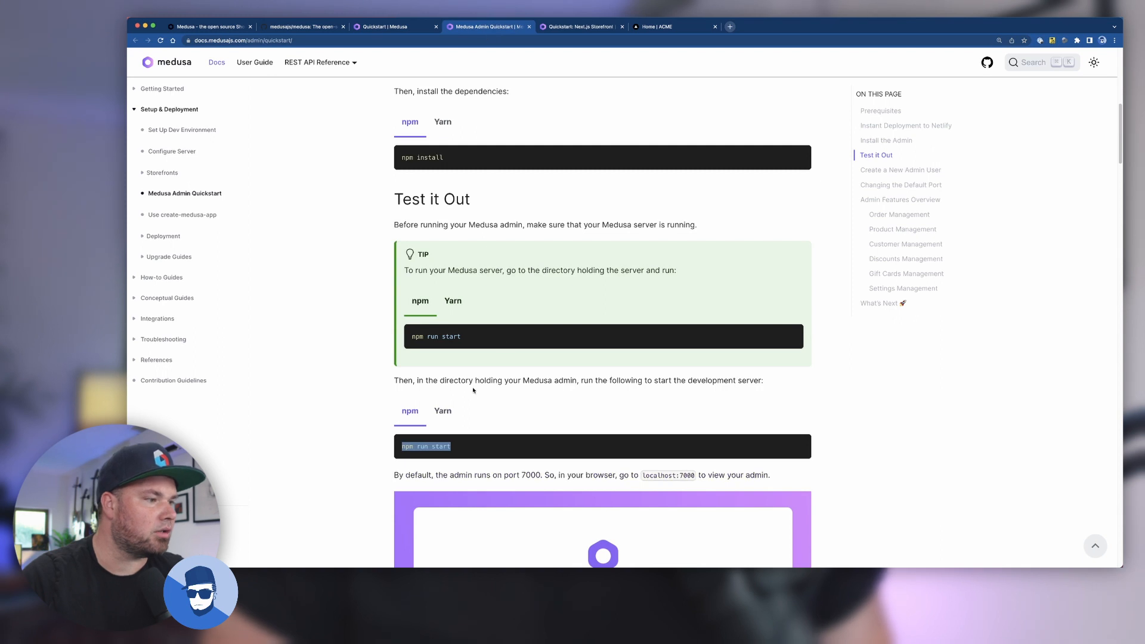
pyautogui.moveTo(600, 560)
pyautogui.click(589, 556)
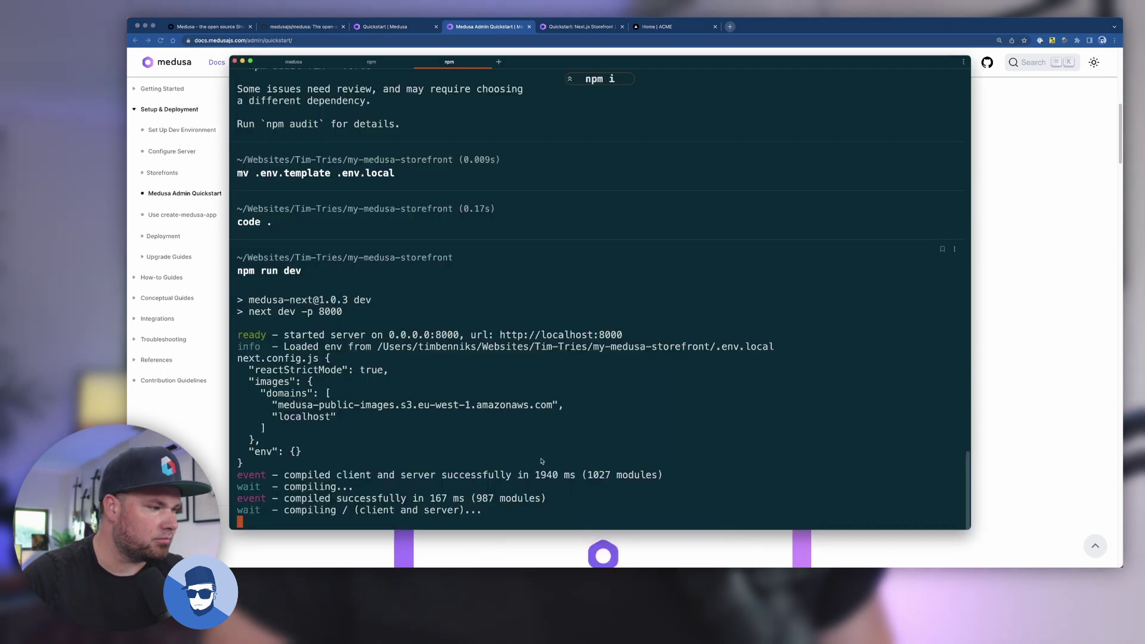
pyautogui.click(350, 64)
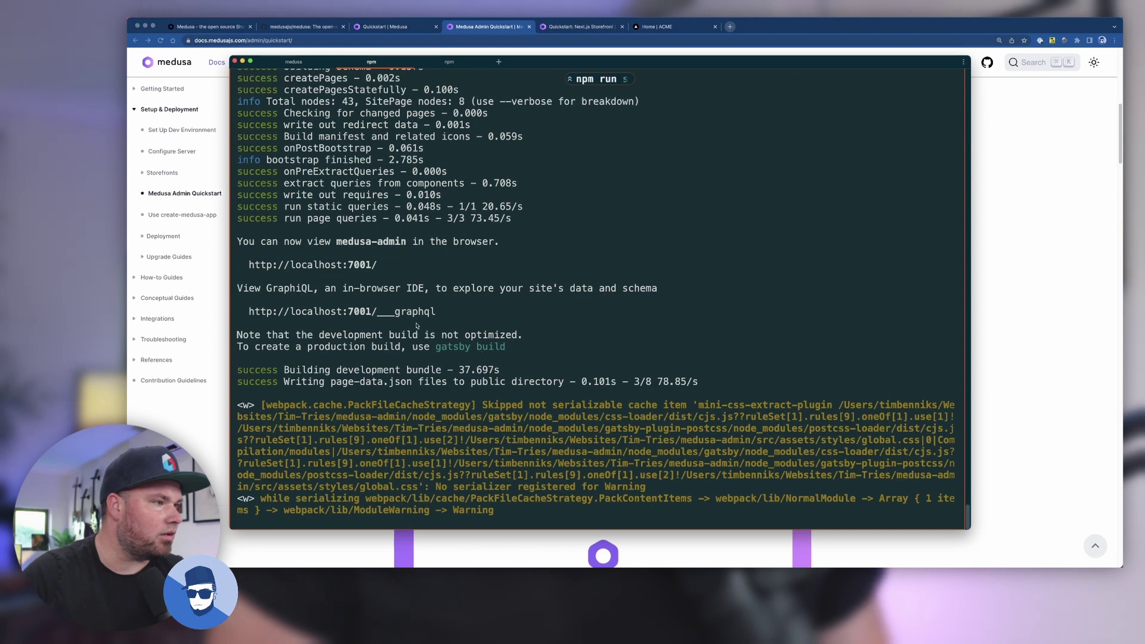
pyautogui.keyDown('super'); pyautogui.click(355, 265); pyautogui.keyUp('super')
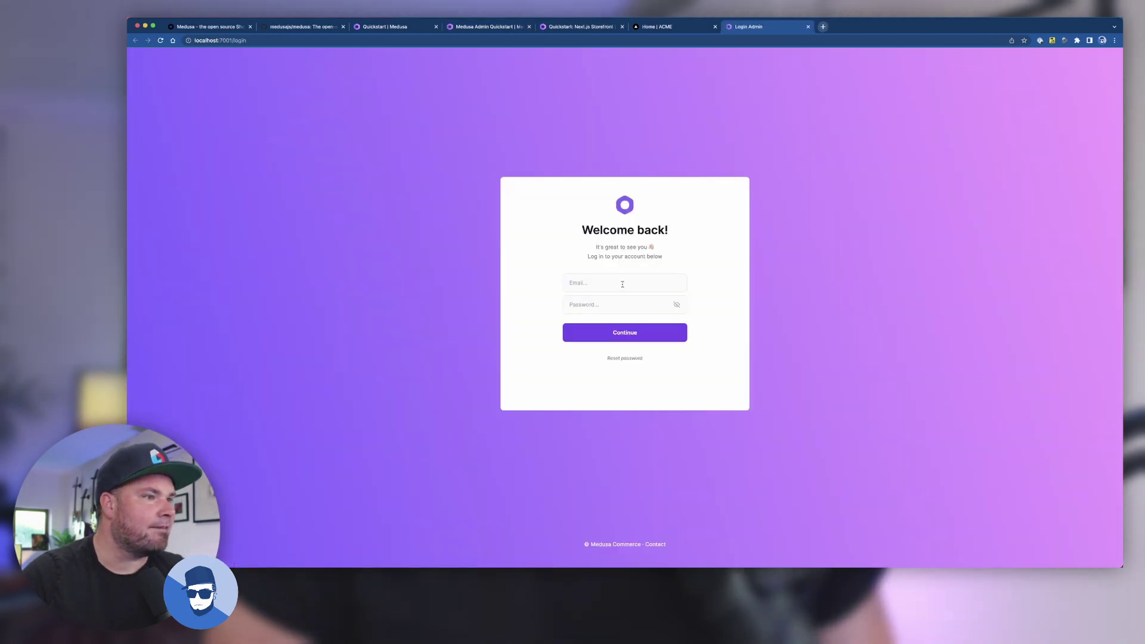
# Log in with the demo email and password copied from the Admin Quickstart docs
pyautogui.click(622, 284)
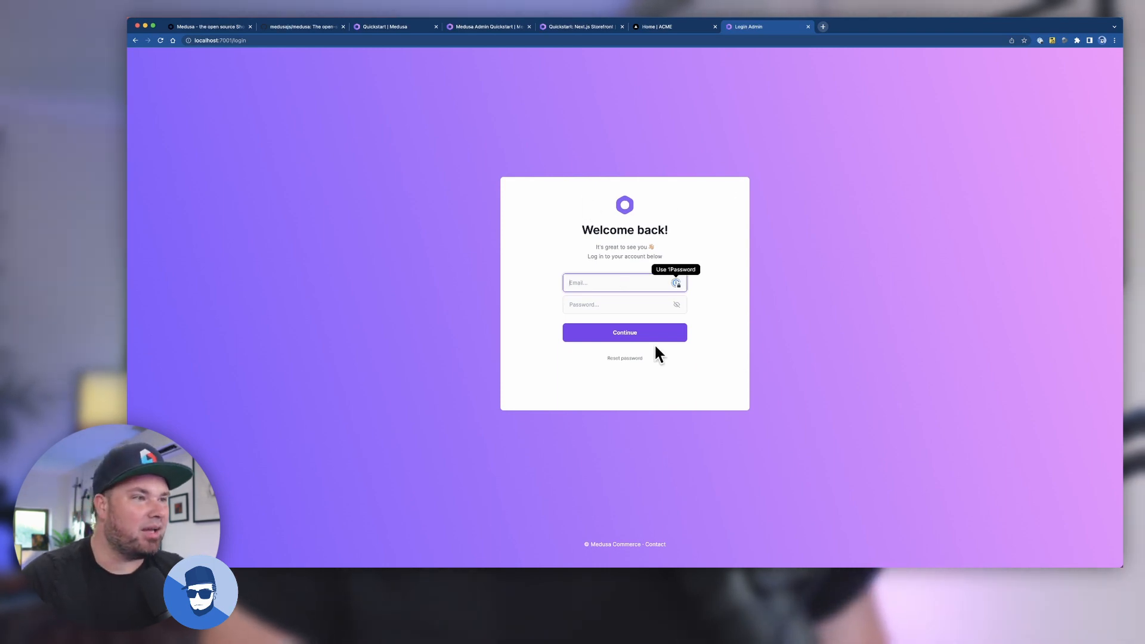
pyautogui.click(464, 28)
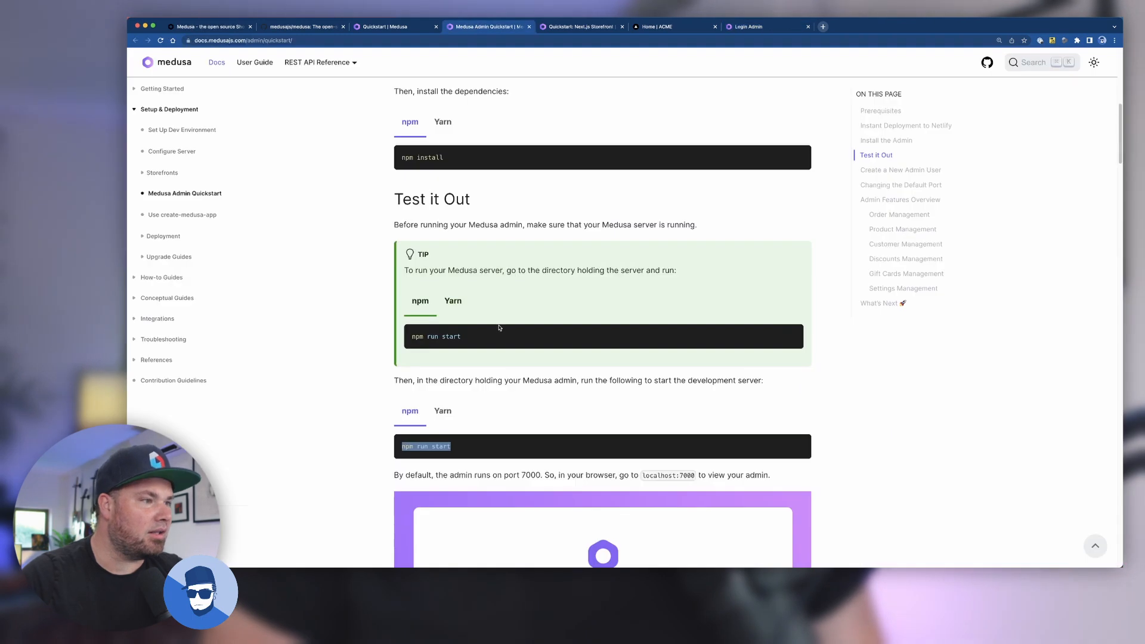
pyautogui.scroll(1, 503, 329)
pyautogui.scroll(4, 503, 329)
pyautogui.scroll(3, 504, 328)
pyautogui.scroll(3, 504, 328)
pyautogui.scroll(-3, 504, 329)
pyautogui.scroll(-6, 504, 329)
pyautogui.scroll(-3, 504, 328)
pyautogui.scroll(-3, 497, 367)
pyautogui.scroll(-1, 491, 403)
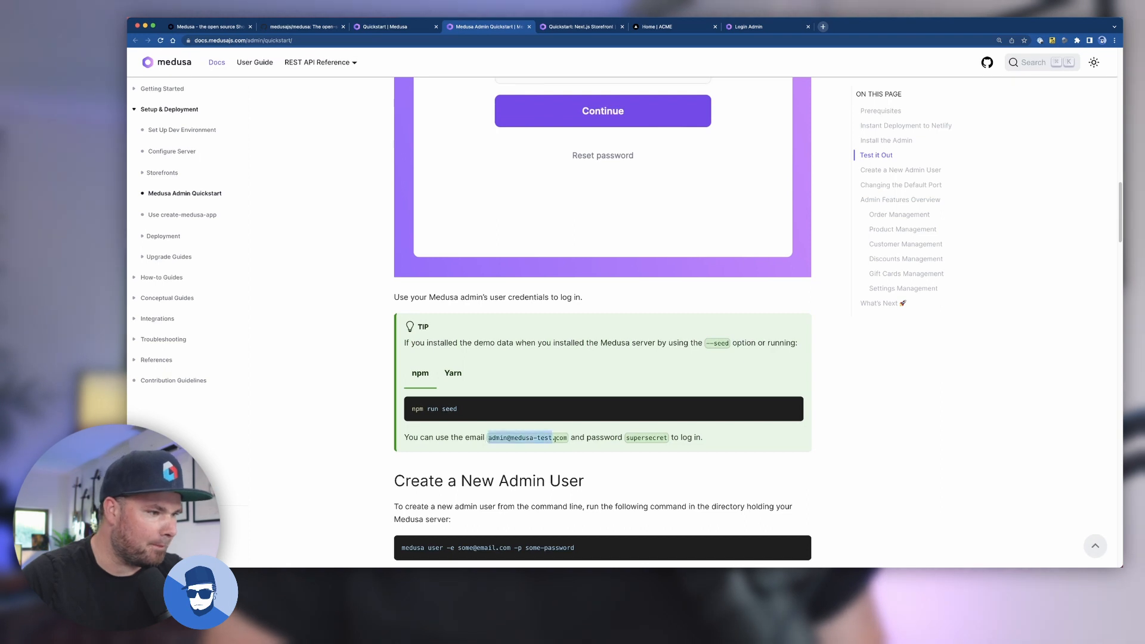
pyautogui.click(747, 26)
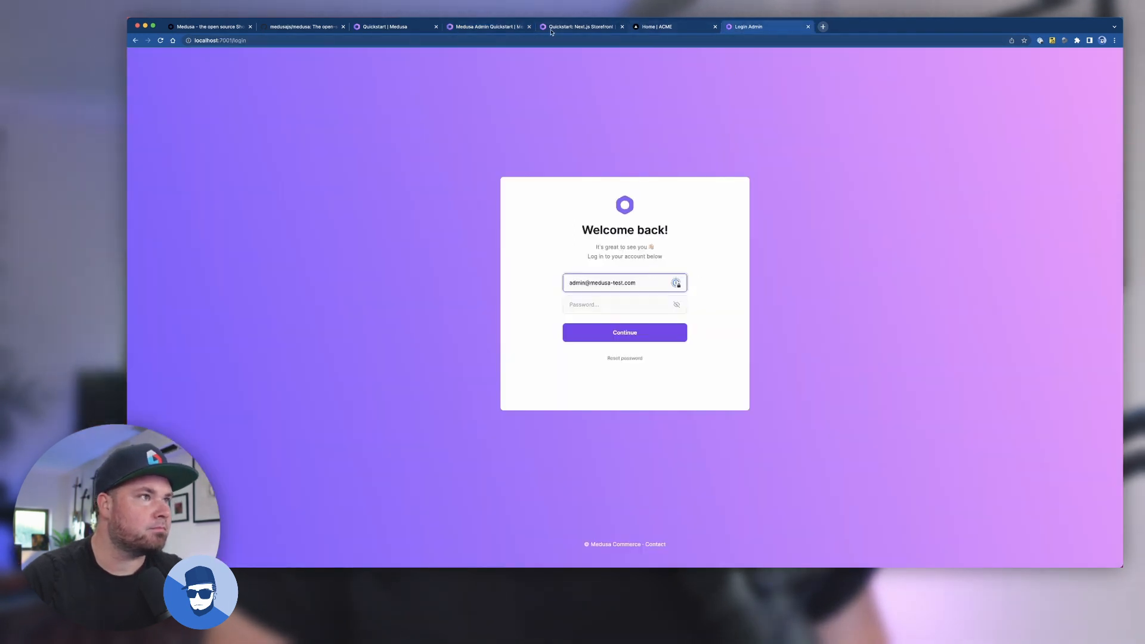
pyautogui.click(483, 25)
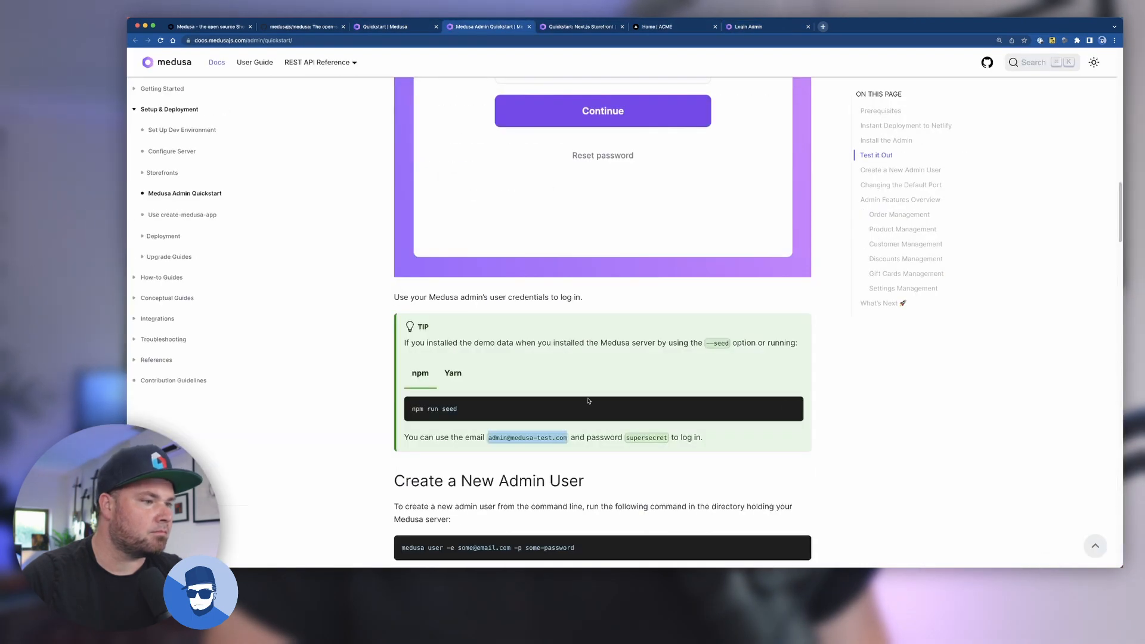
pyautogui.doubleClick(630, 438)
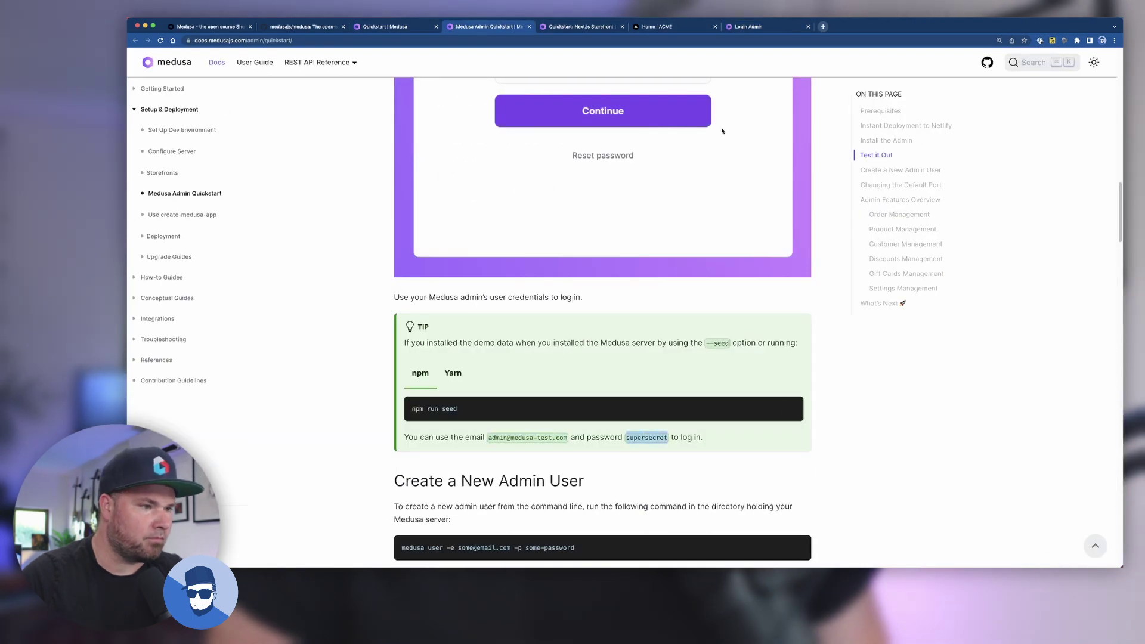
pyautogui.click(748, 28)
pyautogui.click(607, 305)
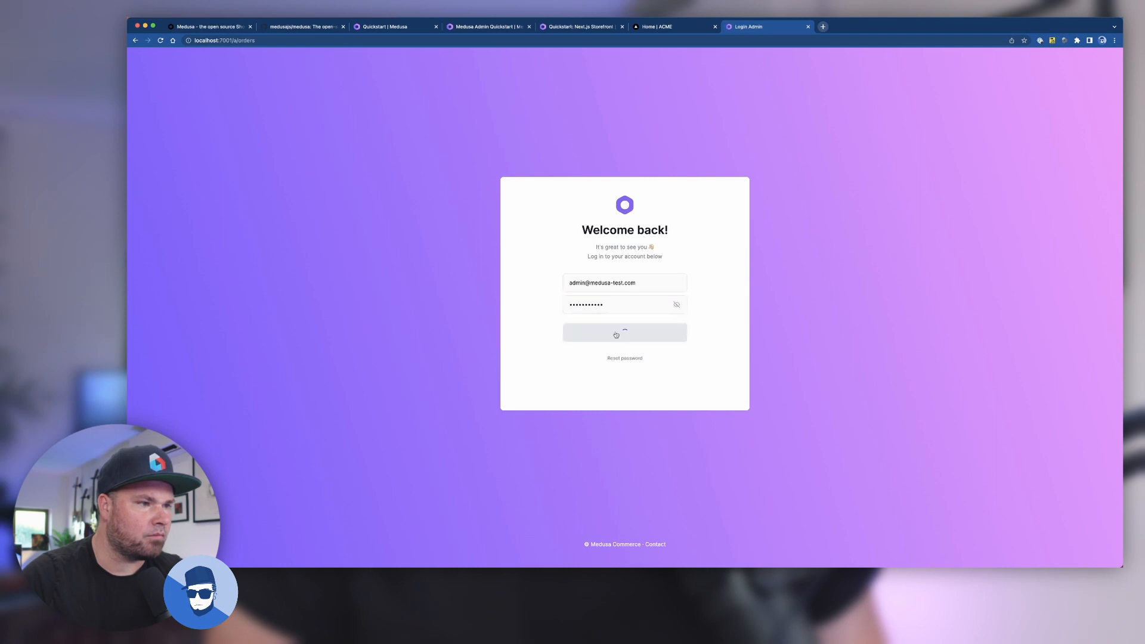
pyautogui.click(614, 328)
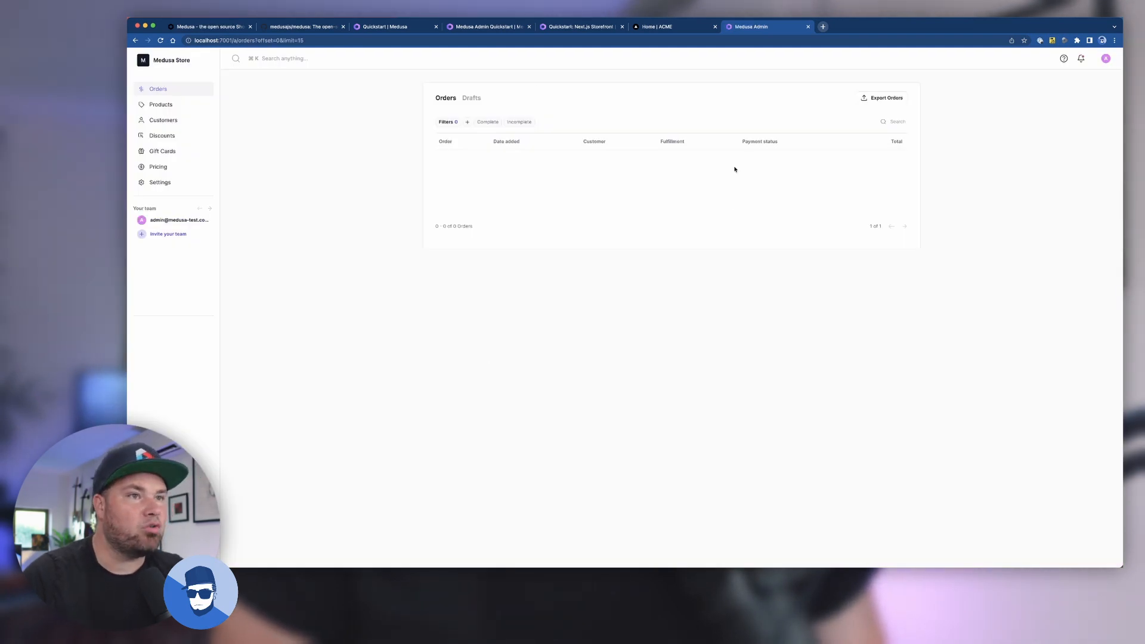
# Zoom the admin in, open the Medusa Sweatshirt from Products and expand its Raw Product JSON
pyautogui.press('super+plus')
pyautogui.press('super+plus')
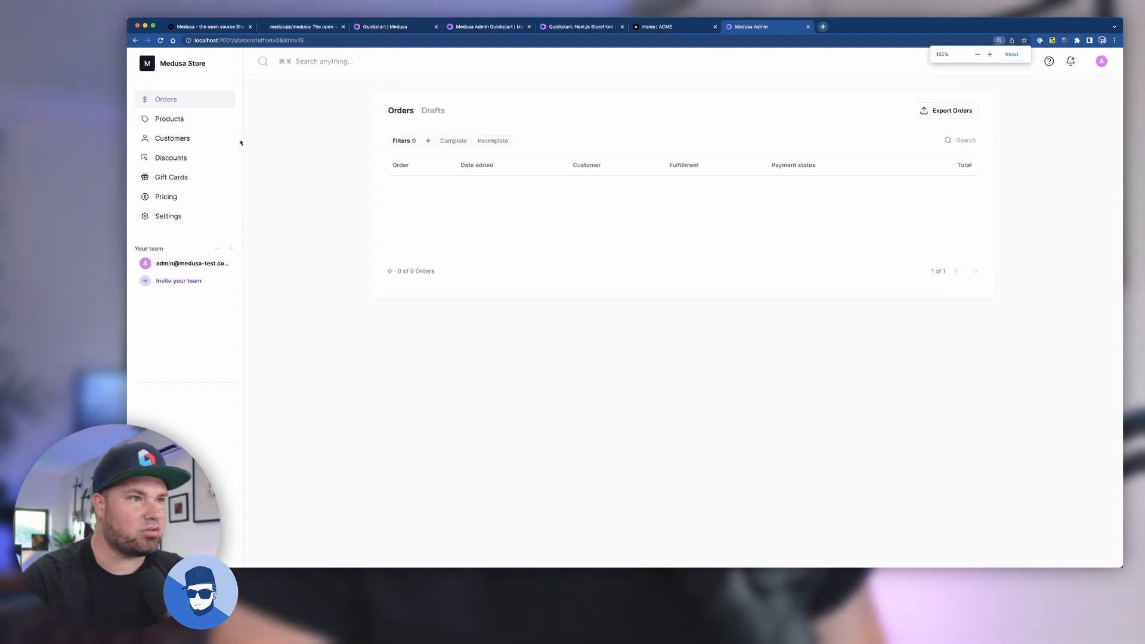
pyautogui.press('super+plus')
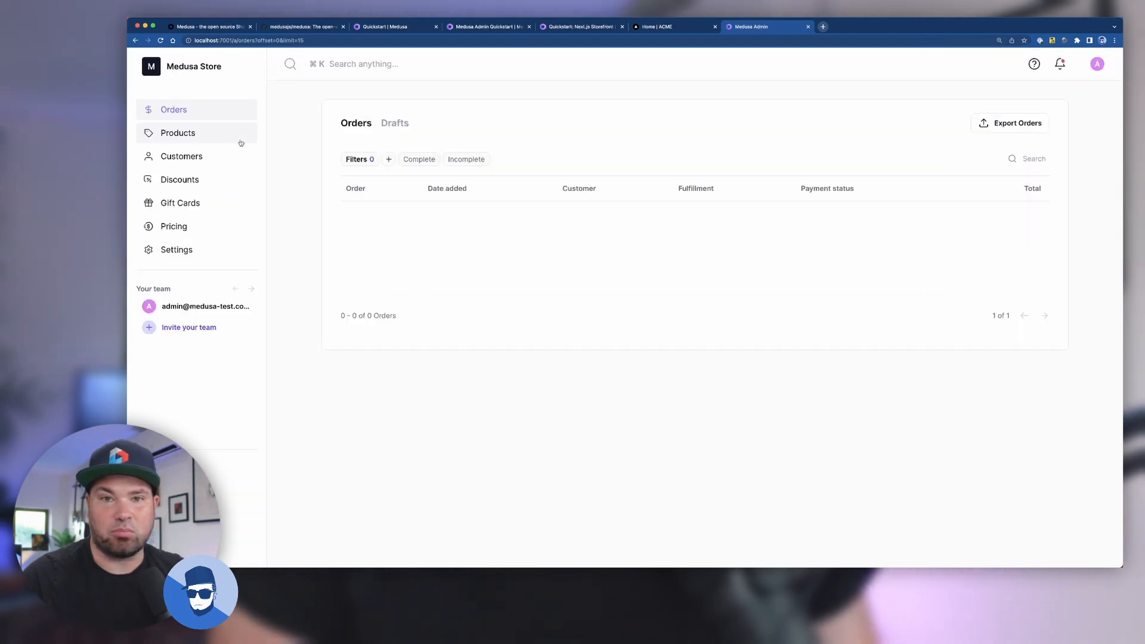
pyautogui.click(169, 135)
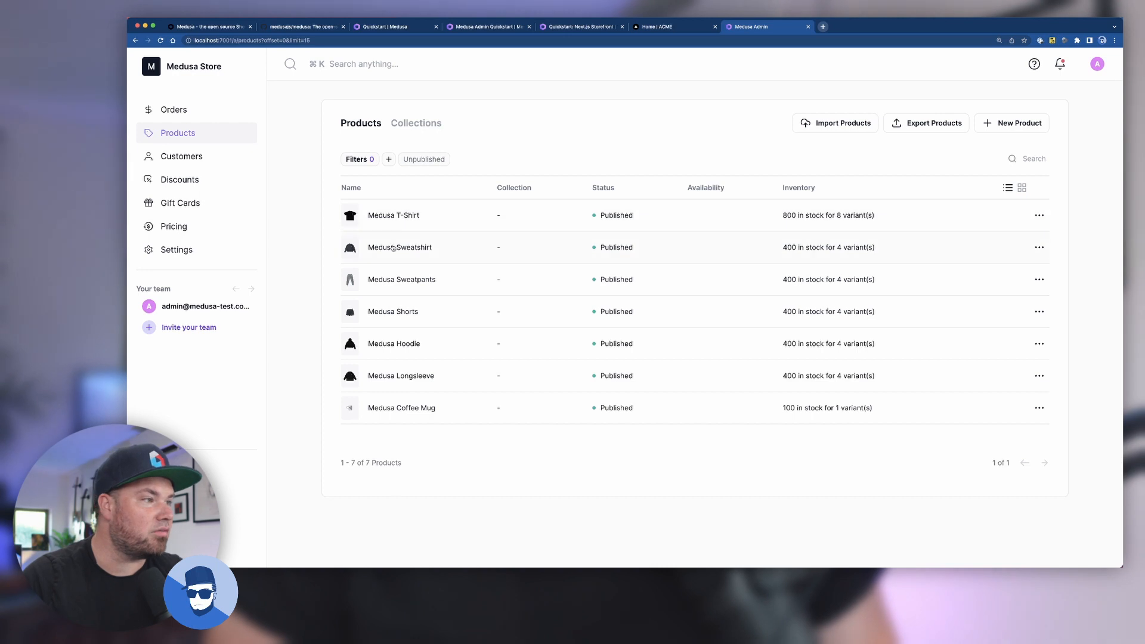
pyautogui.click(393, 249)
pyautogui.scroll(-3, 492, 281)
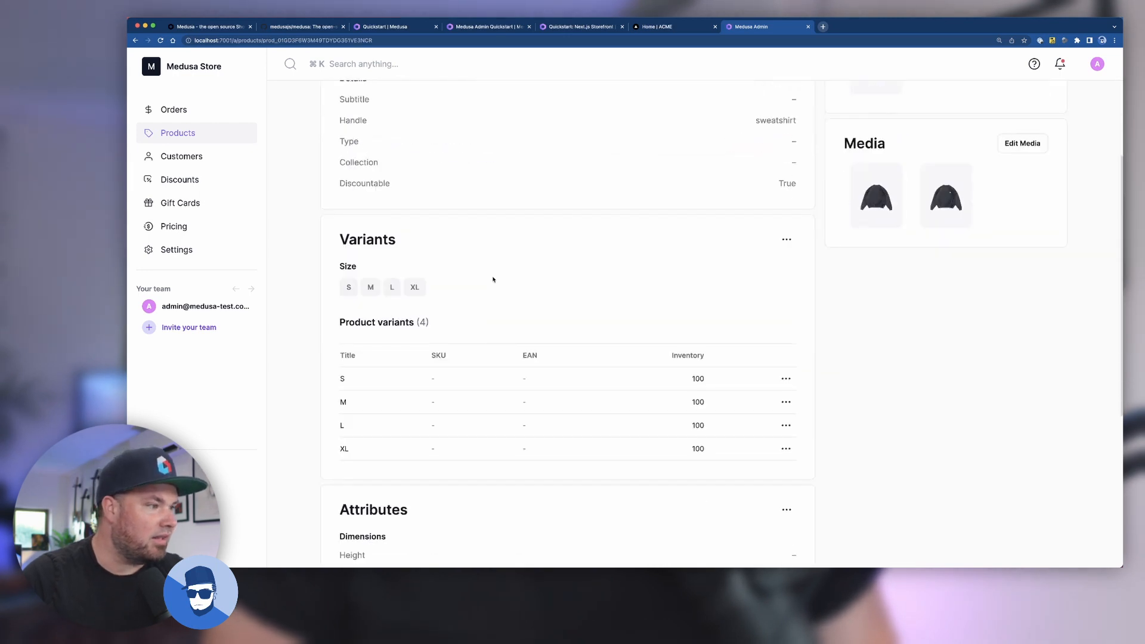
pyautogui.scroll(-5, 493, 280)
pyautogui.scroll(-2, 492, 279)
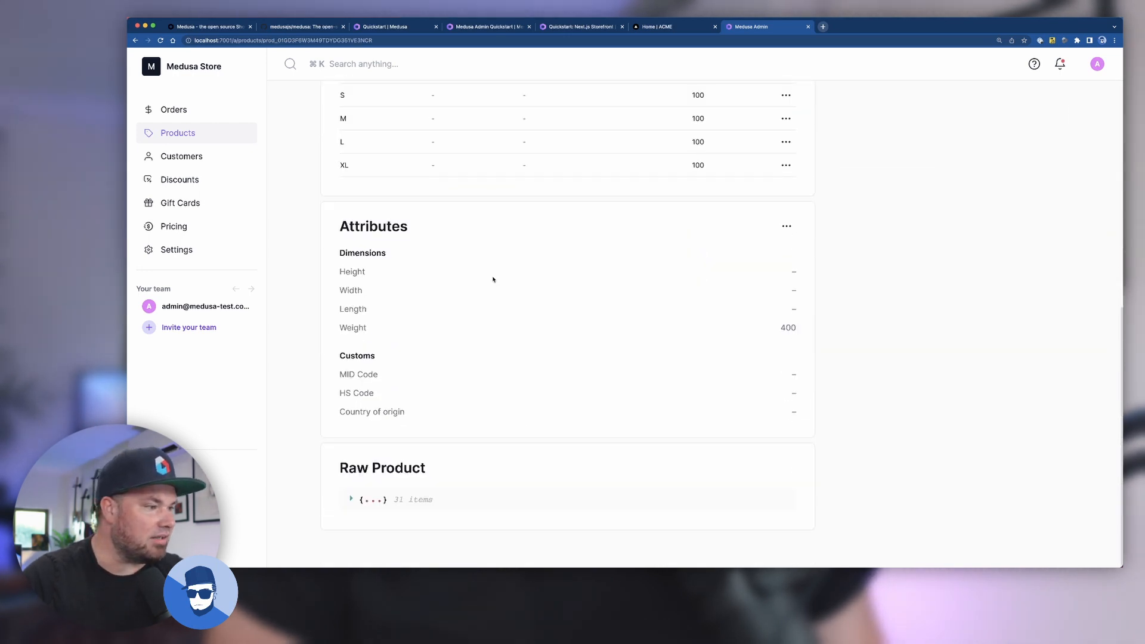
pyautogui.click(351, 500)
pyautogui.scroll(-3, 353, 496)
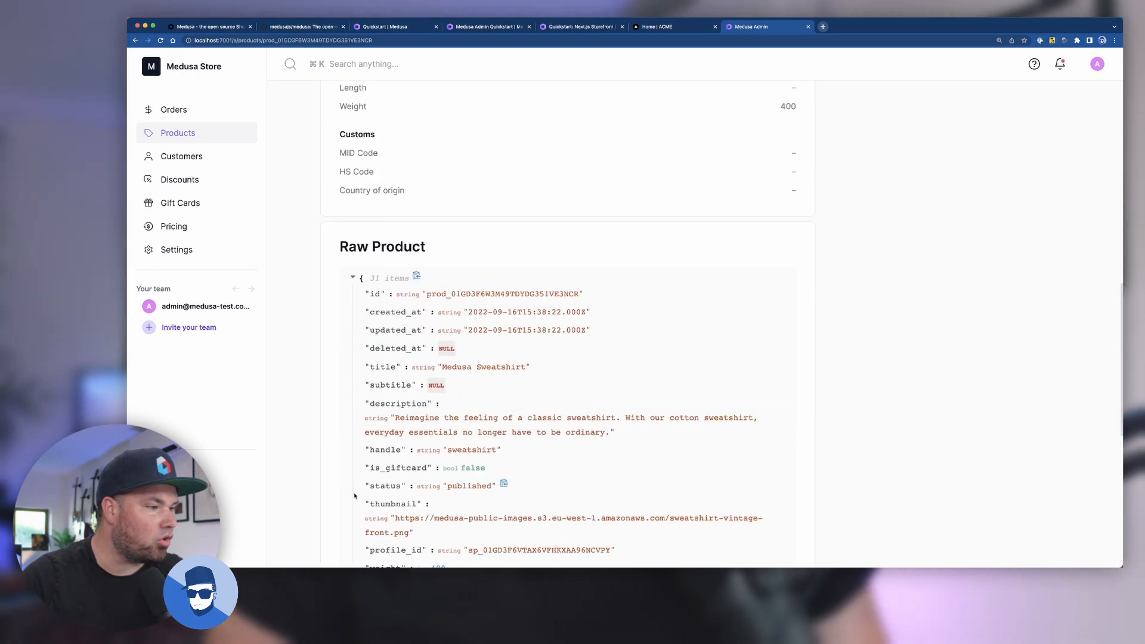
pyautogui.scroll(-3, 353, 497)
pyautogui.scroll(4, 355, 492)
pyautogui.scroll(3, 356, 492)
pyautogui.scroll(3, 356, 474)
pyautogui.scroll(1, 358, 447)
pyautogui.scroll(2, 360, 398)
pyautogui.scroll(1, 510, 389)
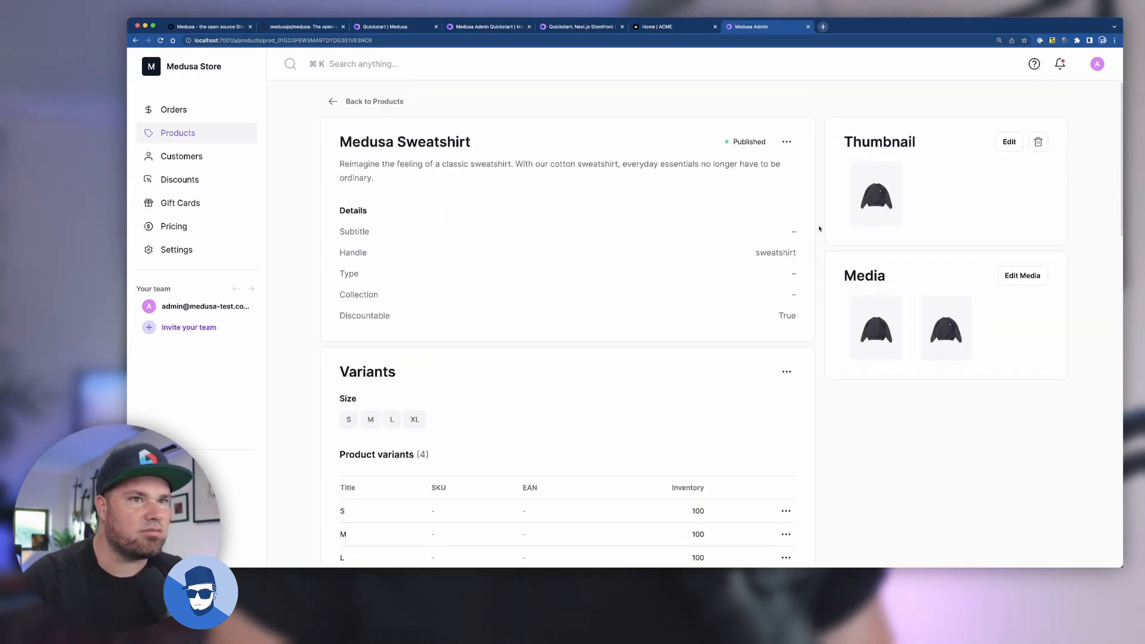
# Tour the Customers, Discounts, Gift Cards and Pricing sections, ending in Settings
pyautogui.click(190, 157)
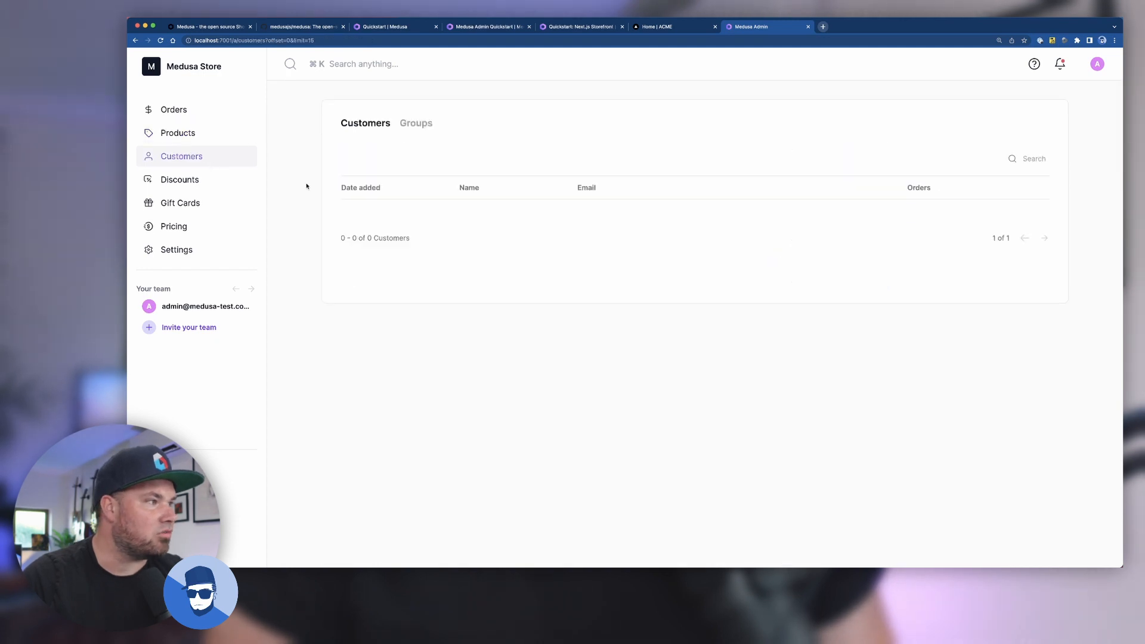
pyautogui.click(179, 180)
pyautogui.click(180, 203)
pyautogui.click(184, 229)
pyautogui.click(187, 250)
# Review the EU region settings, confirm Orders is empty, and return to the ACME storefront
pyautogui.click(380, 184)
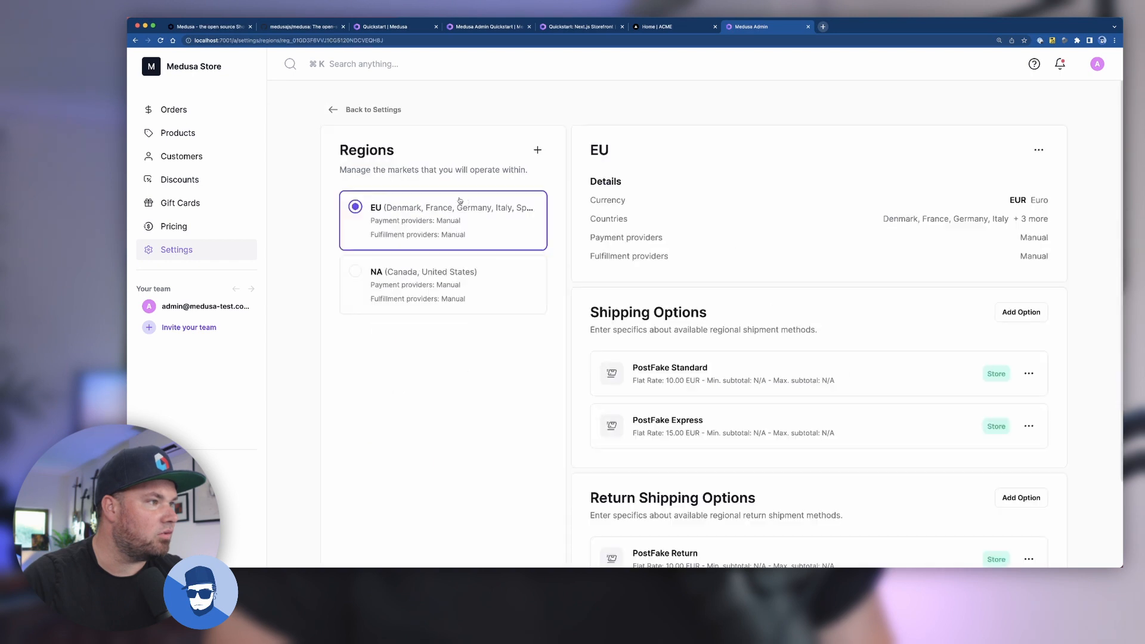
pyautogui.hotkey('alt', 'Left')
pyautogui.hotkey('alt', 'Left')
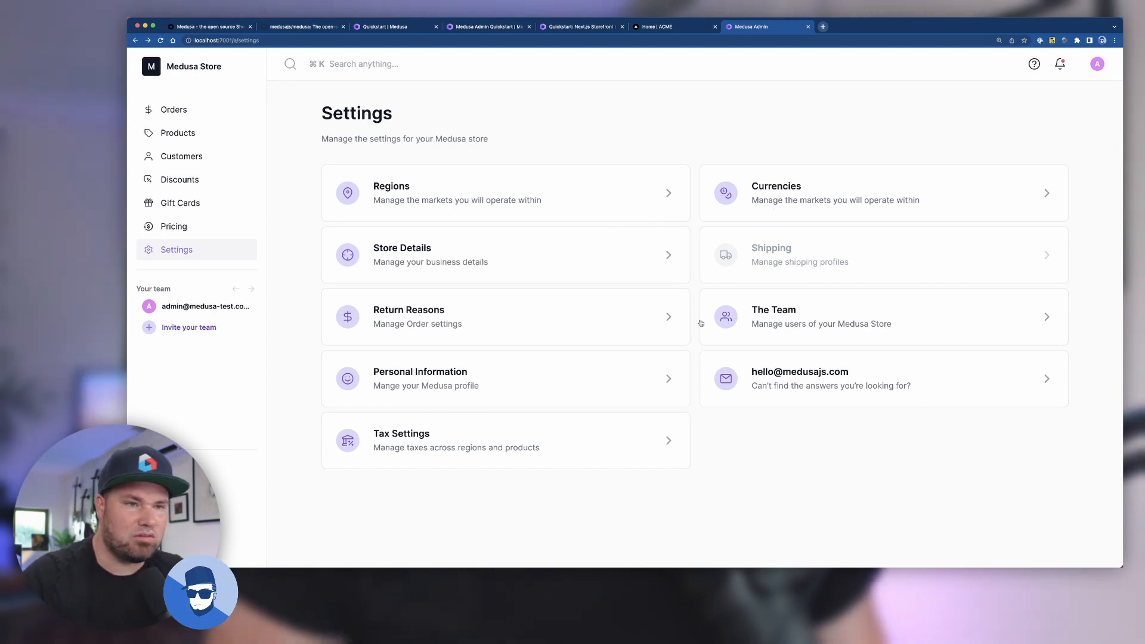
pyautogui.click(165, 109)
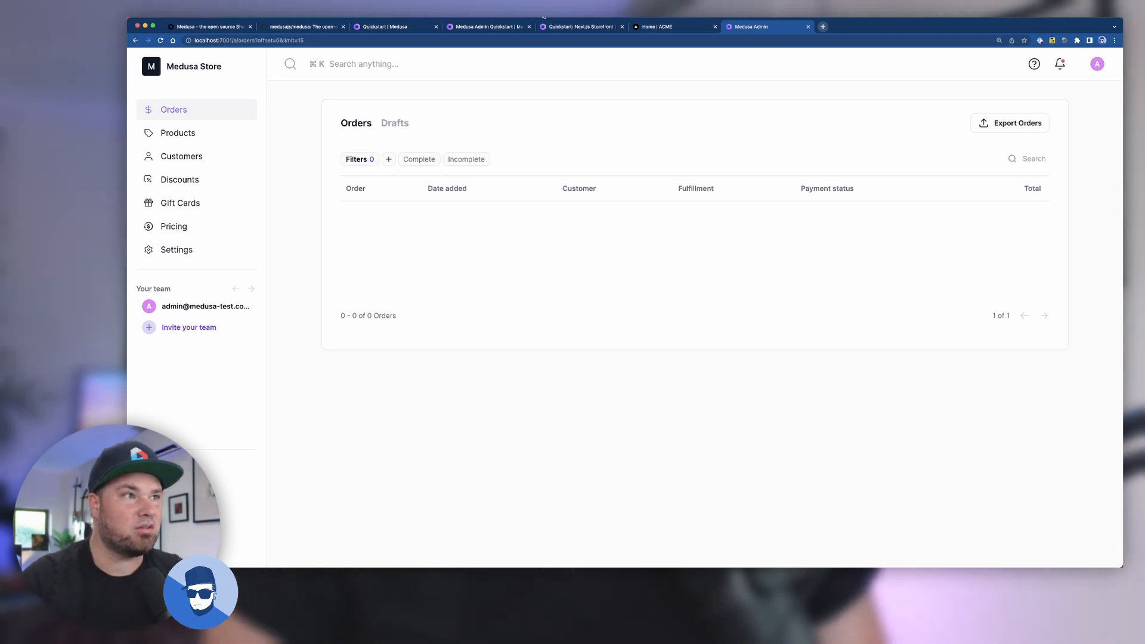
pyautogui.click(686, 33)
pyautogui.scroll(-3, 598, 277)
pyautogui.scroll(-3, 597, 278)
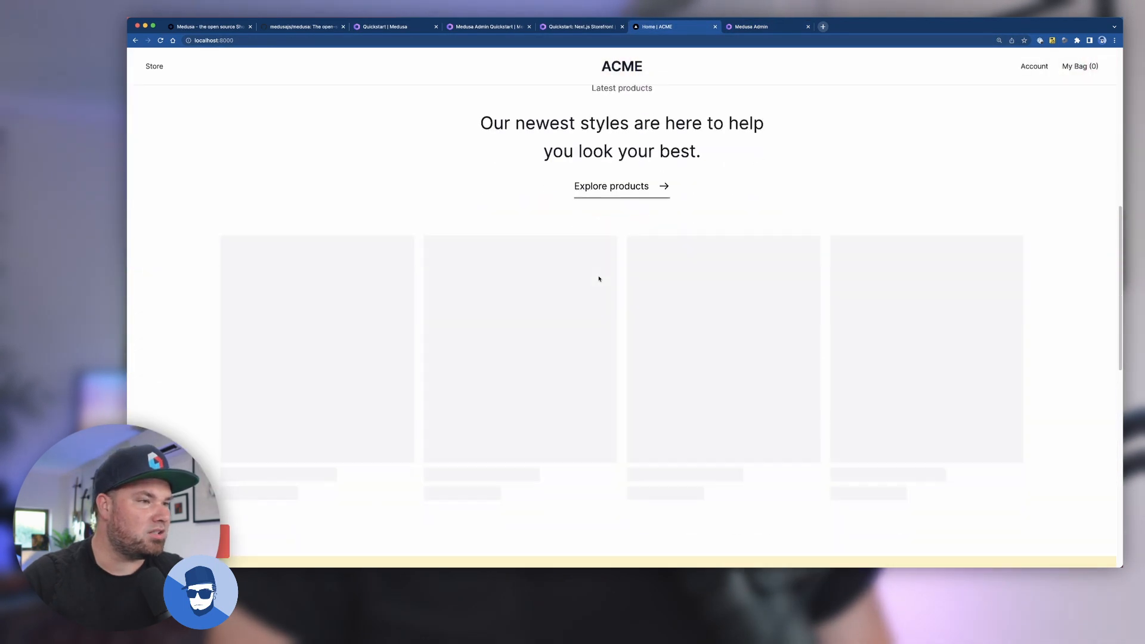
pyautogui.scroll(-2, 598, 278)
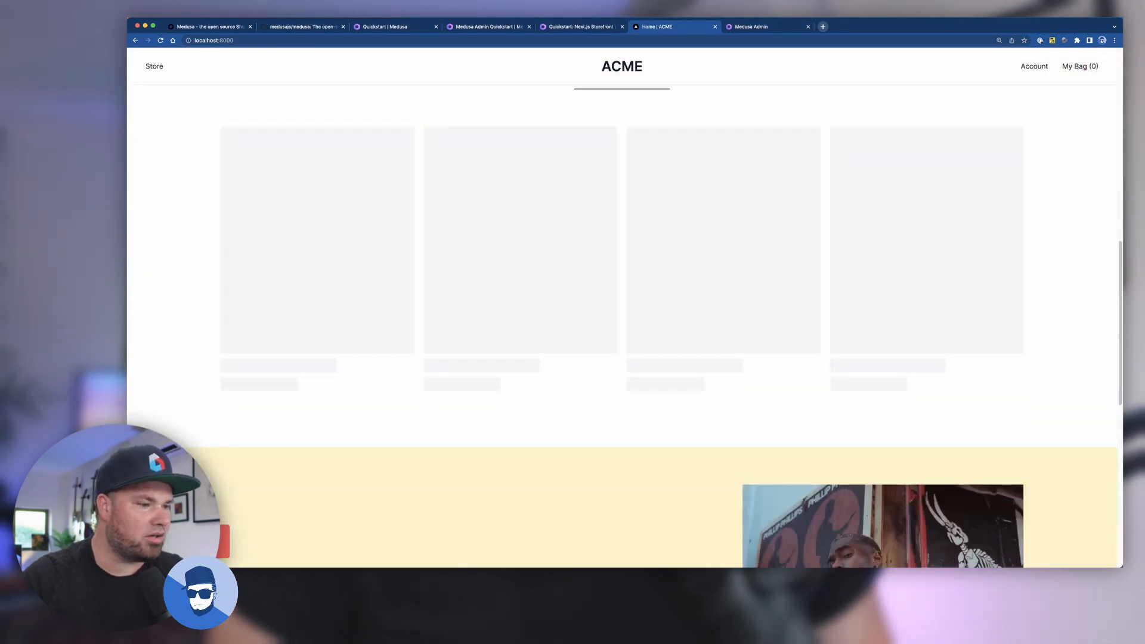
# Restart the admin dev server with npm run start, accepting an alternate port to 7000
pyautogui.click(590, 556)
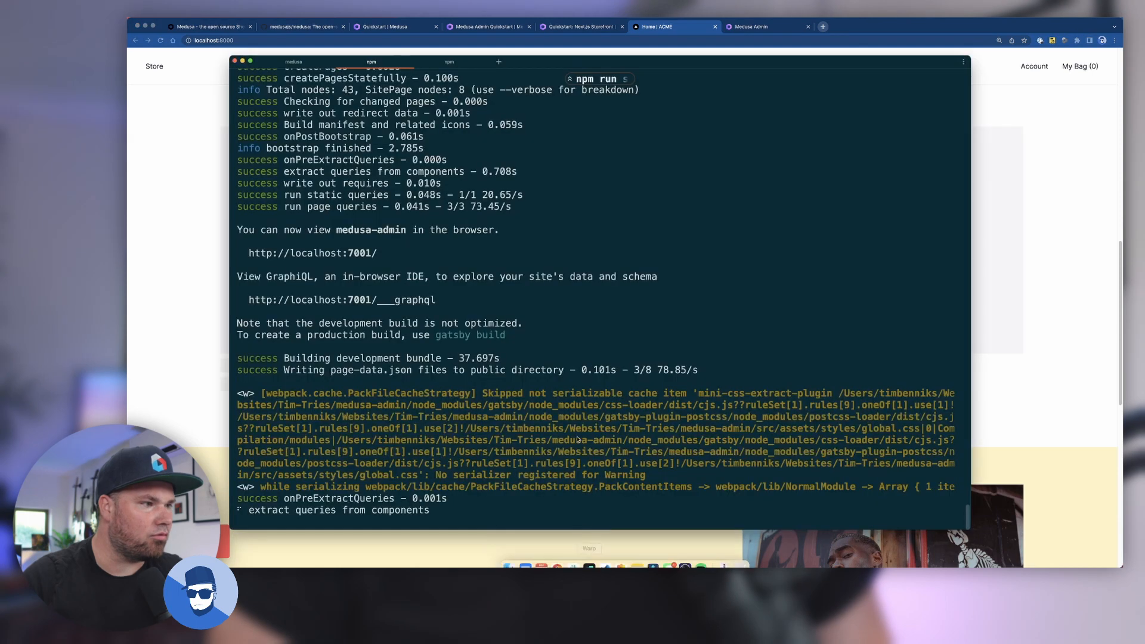
pyautogui.hotkey('ctrl', 'c')
pyautogui.press('Up')
pyautogui.press('Return')
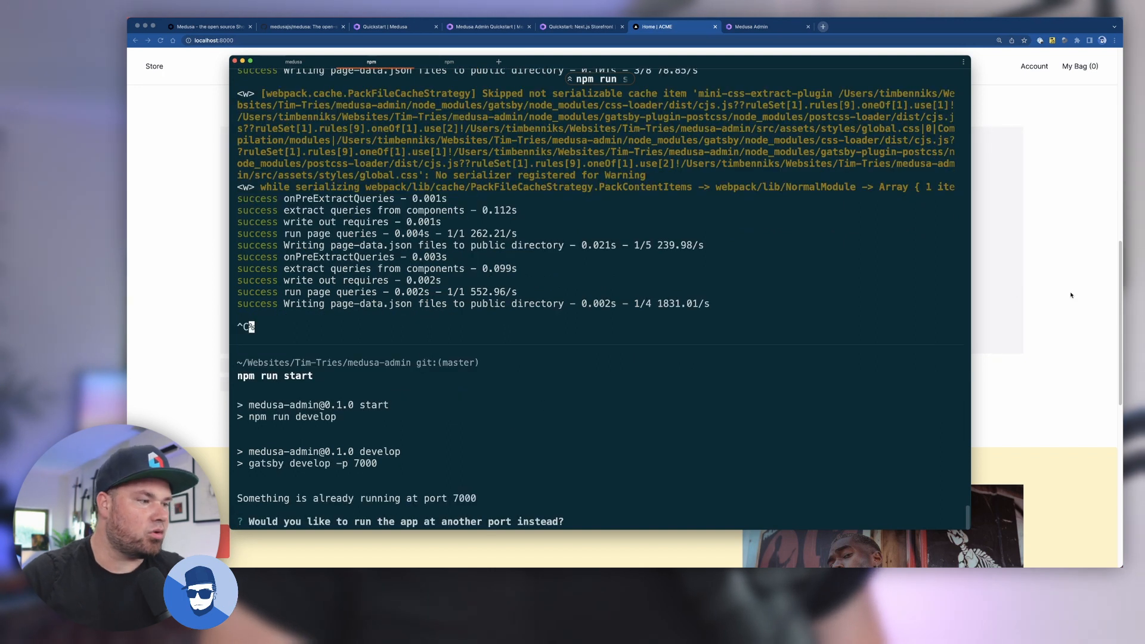
pyautogui.press('Return')
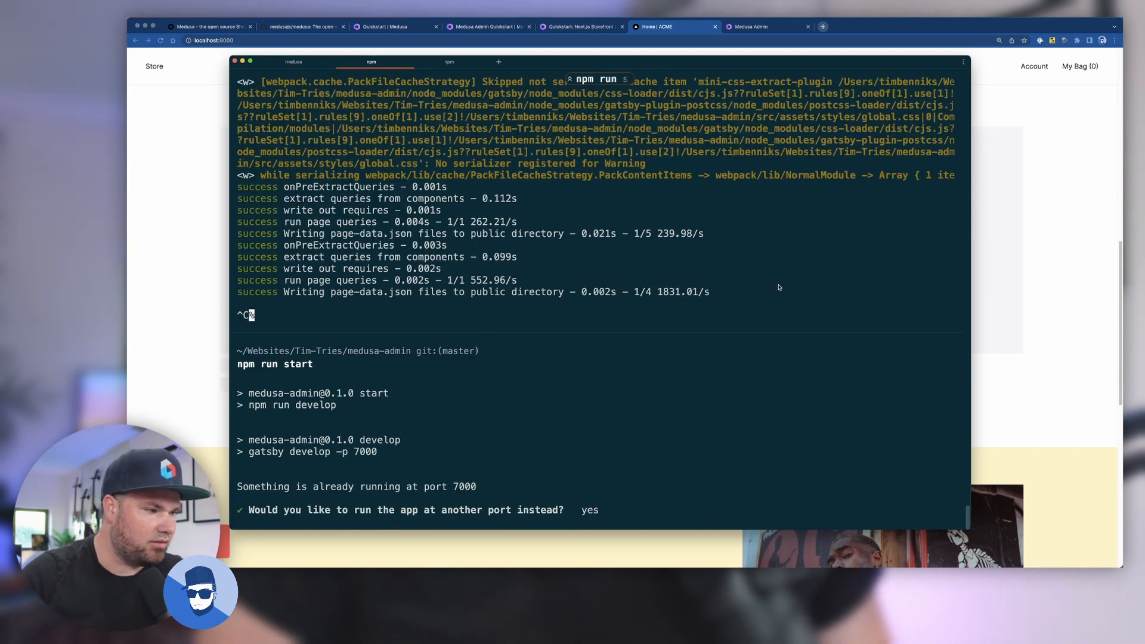
# Read the Next.js Storefront quickstart through MeiliSearch Integration, then return to the ACME storefront
pyautogui.click(590, 27)
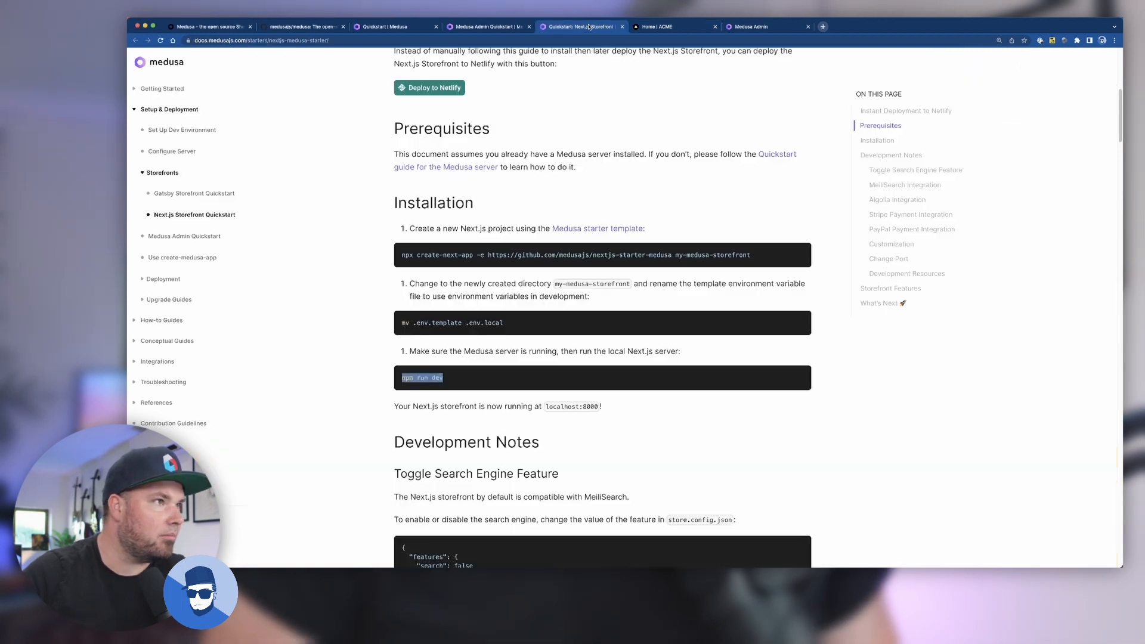
pyautogui.scroll(-1, 582, 461)
pyautogui.scroll(-4, 603, 452)
pyautogui.scroll(-3, 603, 436)
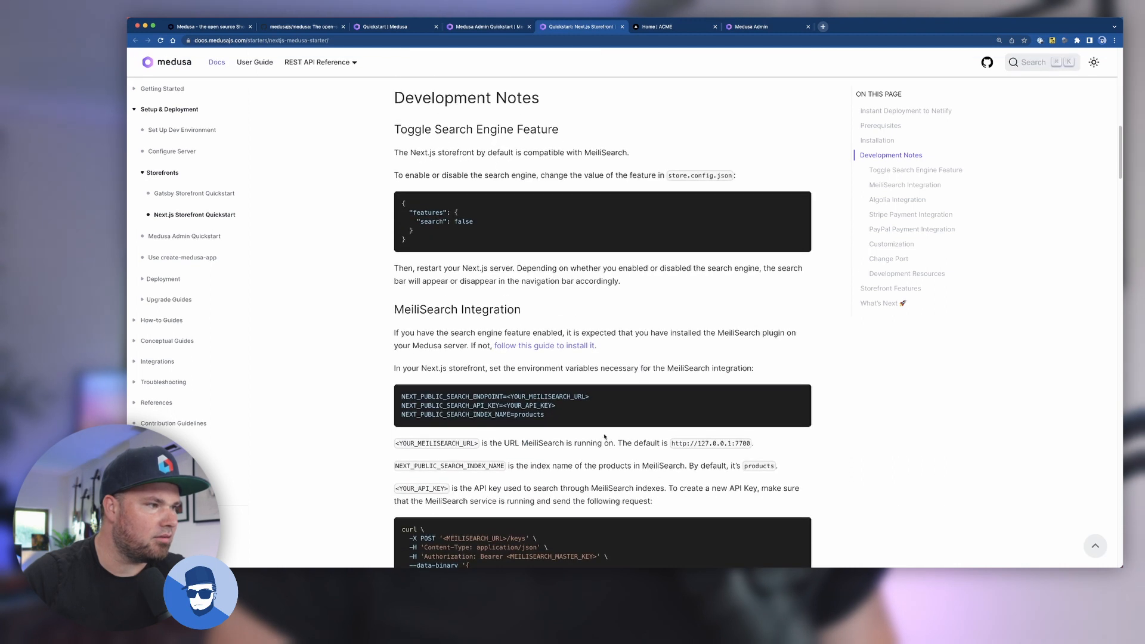
pyautogui.scroll(-2, 486, 275)
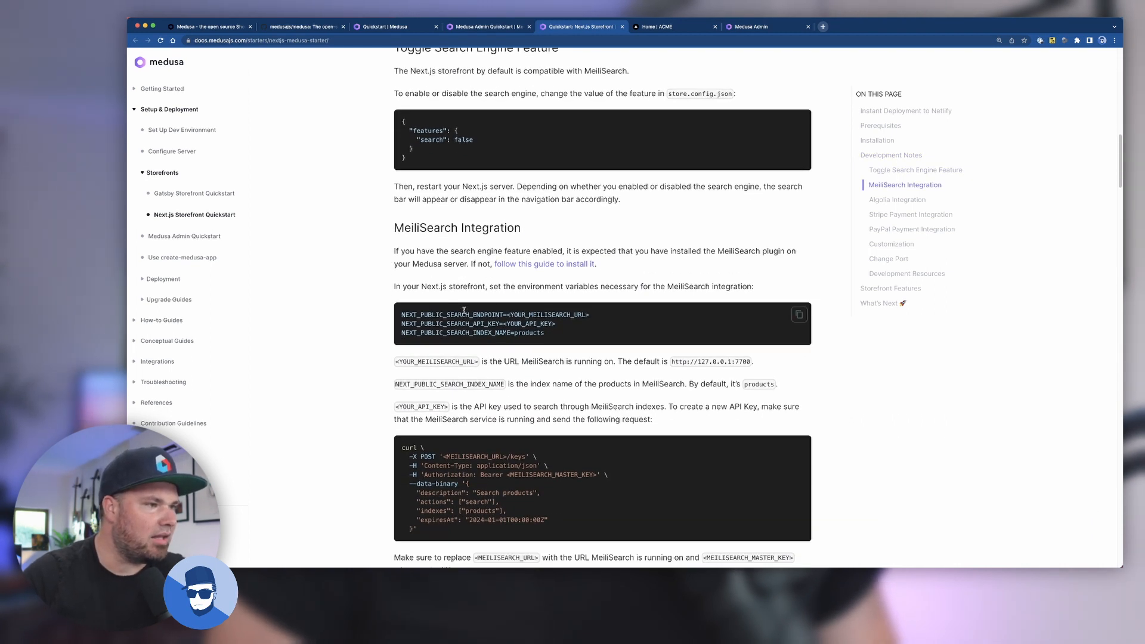
pyautogui.scroll(9, 506, 437)
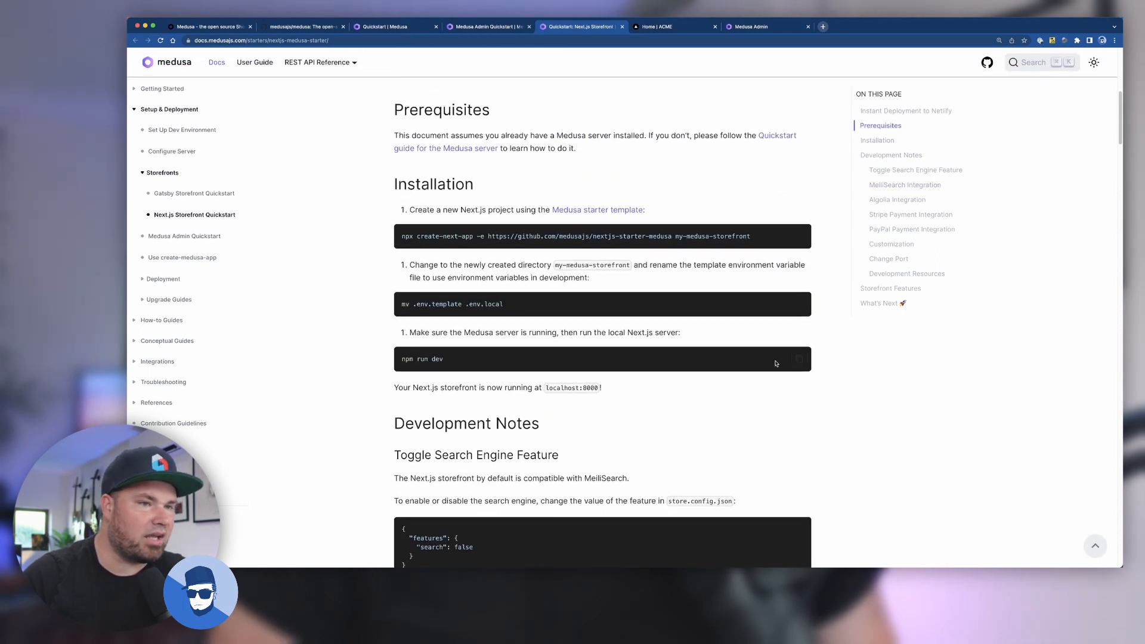
pyautogui.scroll(3, 775, 362)
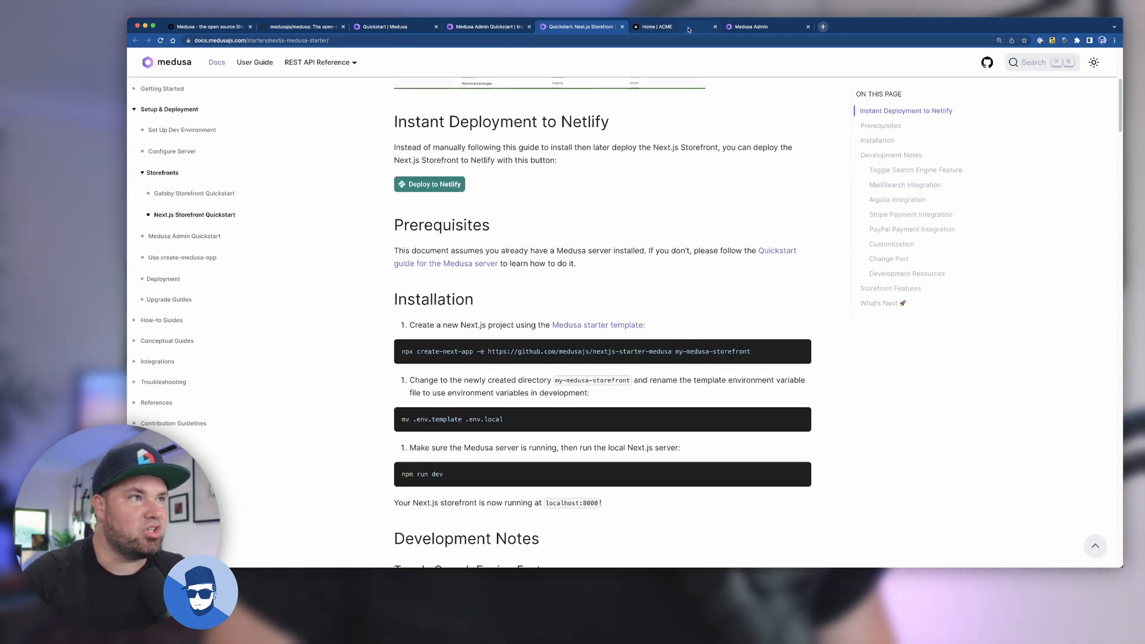
pyautogui.click(684, 26)
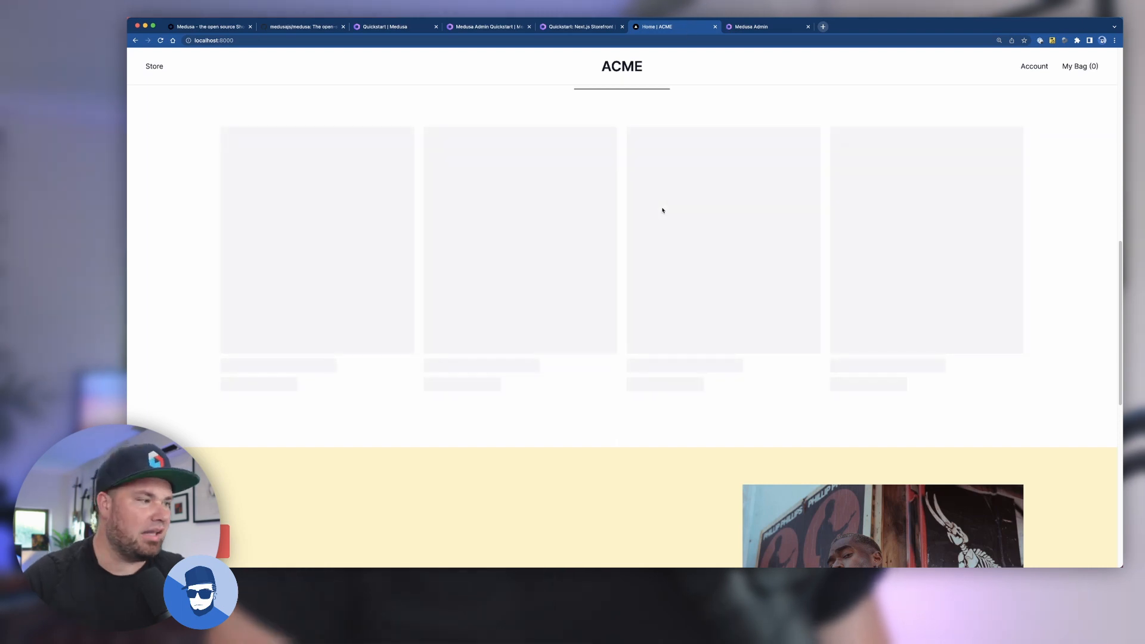
# Check the admin output in Warp, then dismiss the 404 runtime error to reveal the Summer styles hero
pyautogui.press('super+Tab')
pyautogui.press('super+Tab')
pyautogui.press('super+Tab')
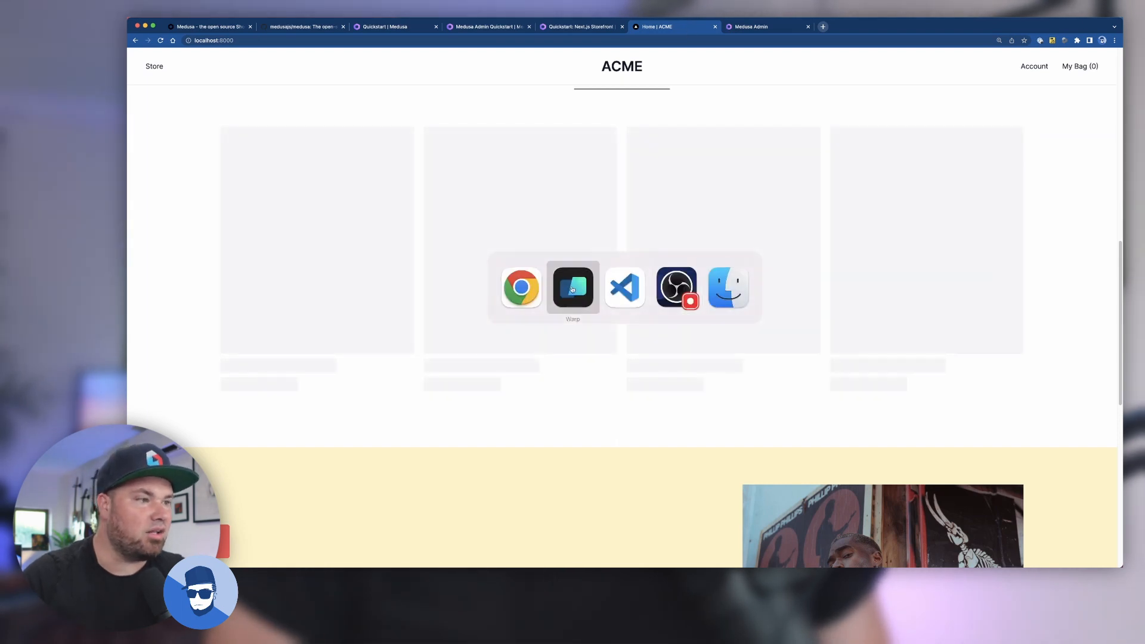
pyautogui.click(571, 289)
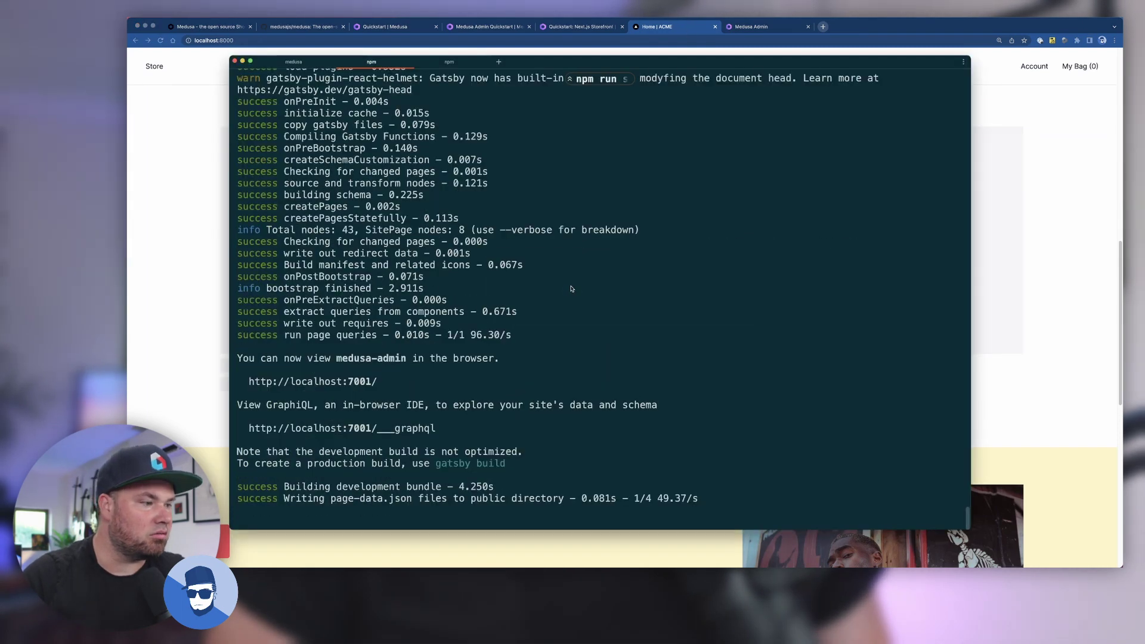
pyautogui.click(1036, 272)
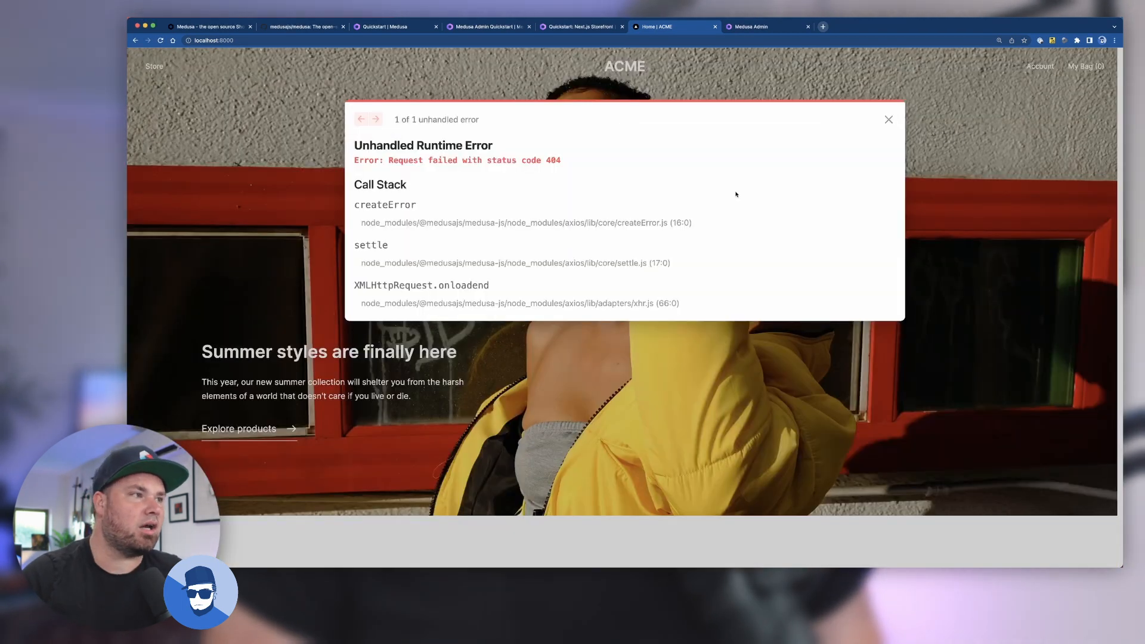
pyautogui.click(888, 119)
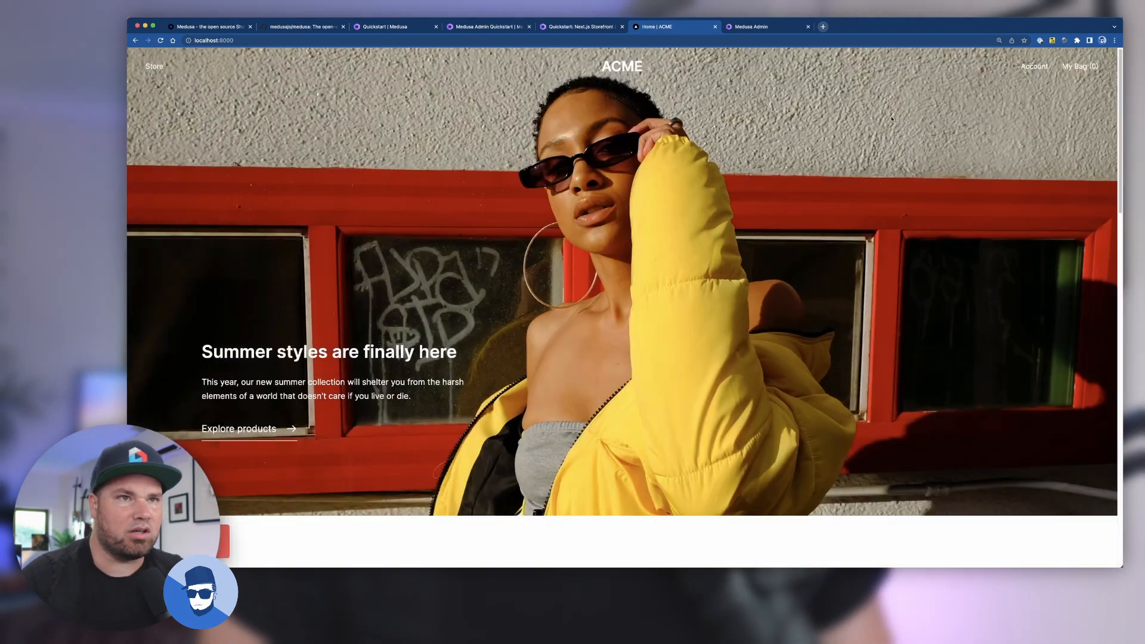